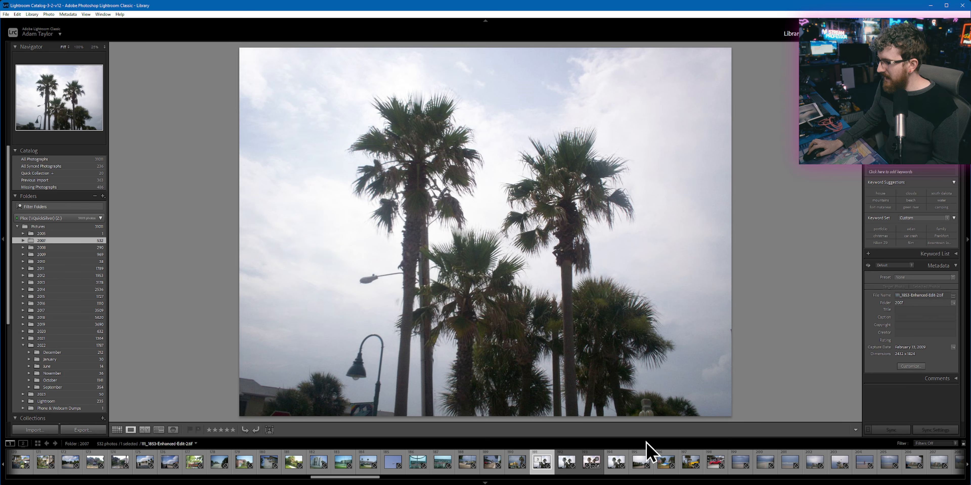
Step: Inspect the beach photo 111_1871.JPG at 400% zoom, examining the lifeguard tower and the people along the shoreline
left_click(765, 467)
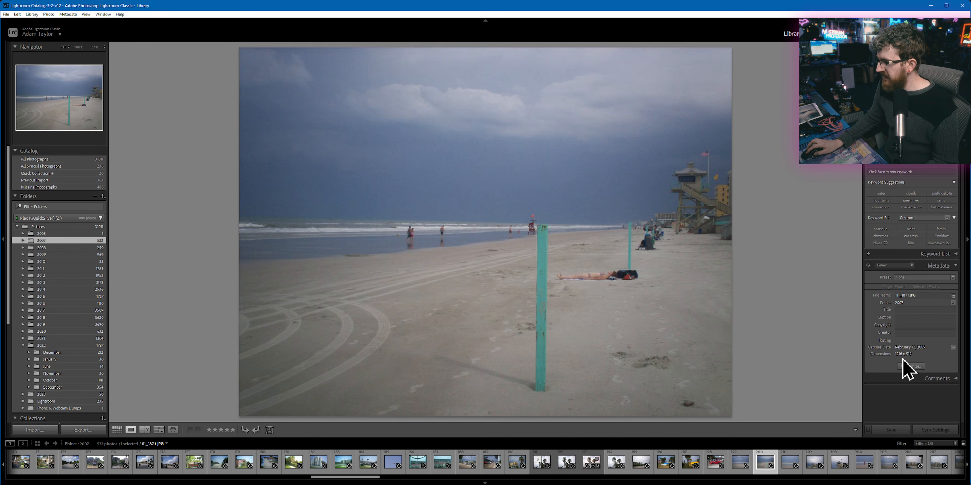
left_click(584, 165)
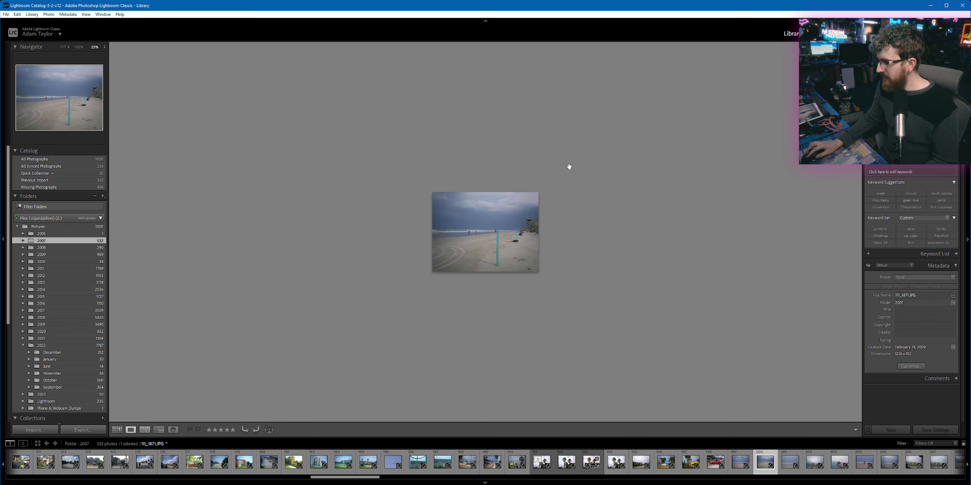
left_click(521, 193)
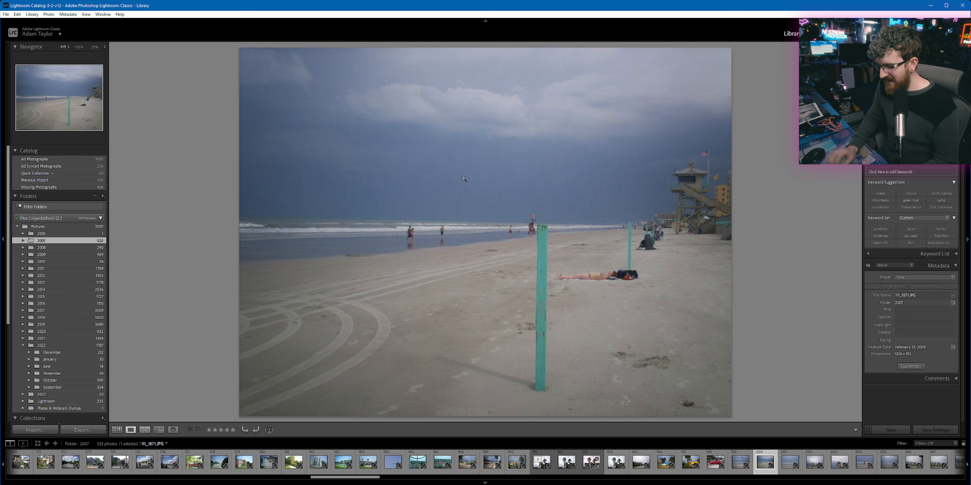
key("ctrl+=")
key("ctrl+=")
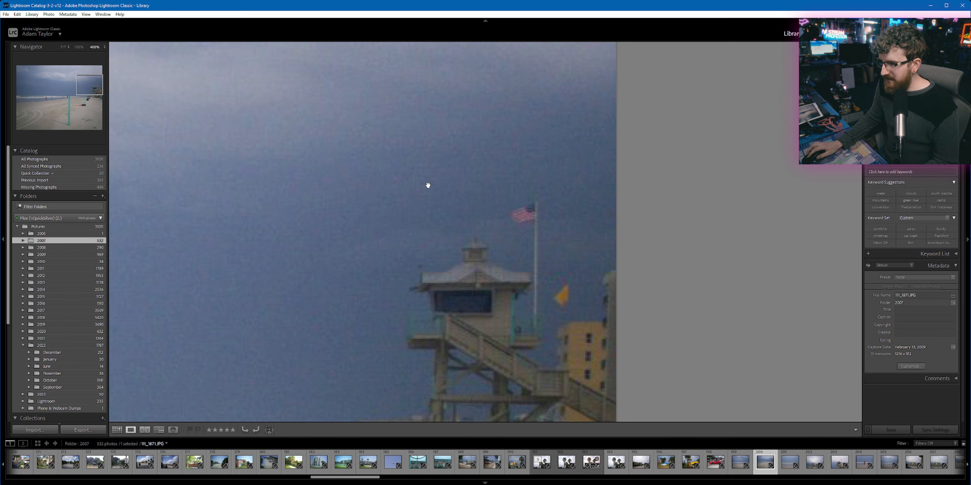
left_click_drag(341, 272, 442, 132)
left_click_drag(374, 249, 452, 136)
left_click_drag(238, 195, 421, 176)
left_click_drag(199, 203, 317, 210)
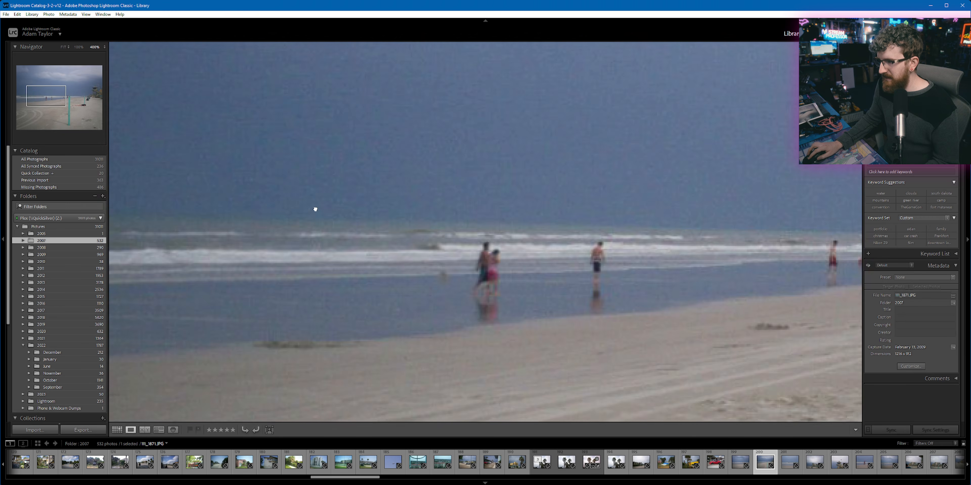
left_click_drag(199, 225, 456, 225)
Step: Open the neighbouring photo of the waves from the grid and check its detail at 400% before fitting it to view
key("g")
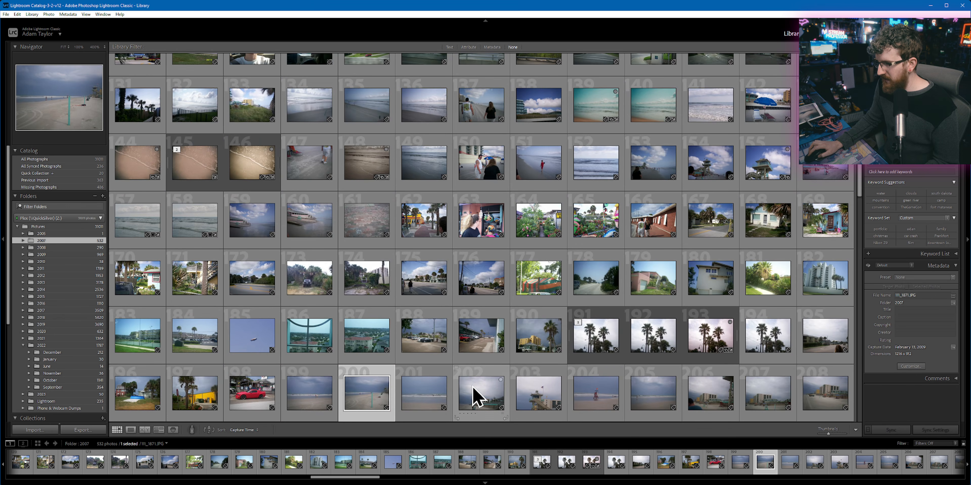
double_click(424, 394)
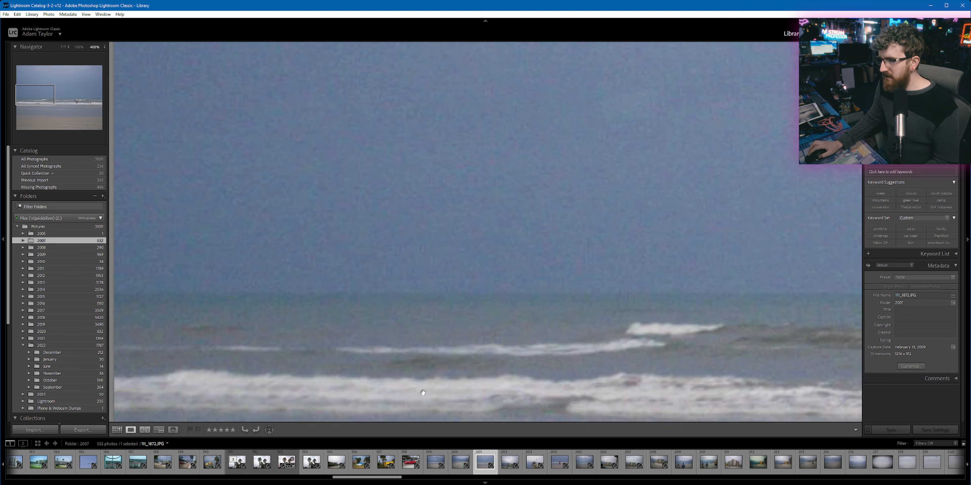
left_click(418, 365)
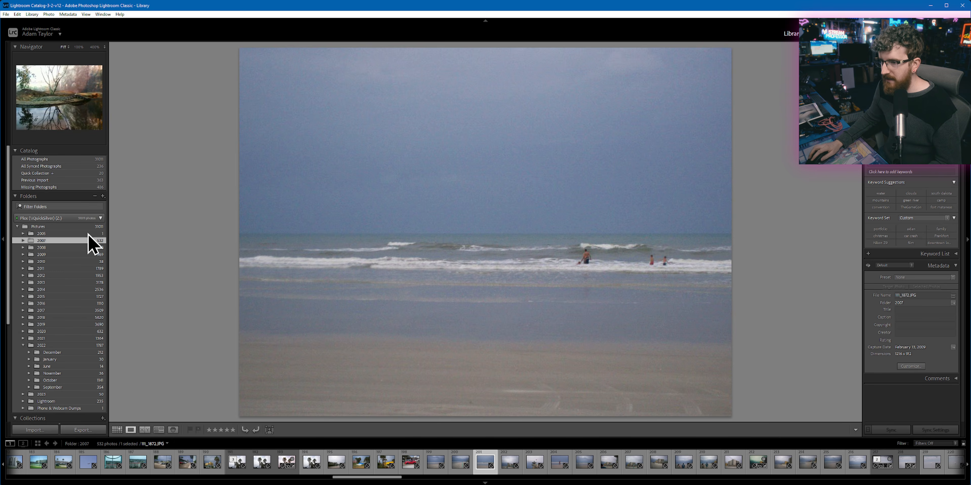
Step: Find the red sunset photo taken from the boat deck in the 2009 folder and add it to the Quick Collection
left_click(117, 430)
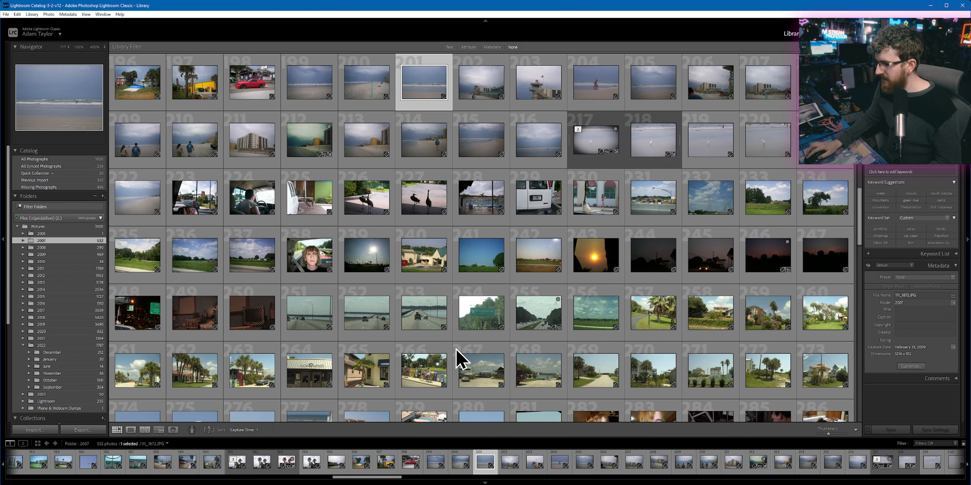
scroll(457, 358, "down", 3)
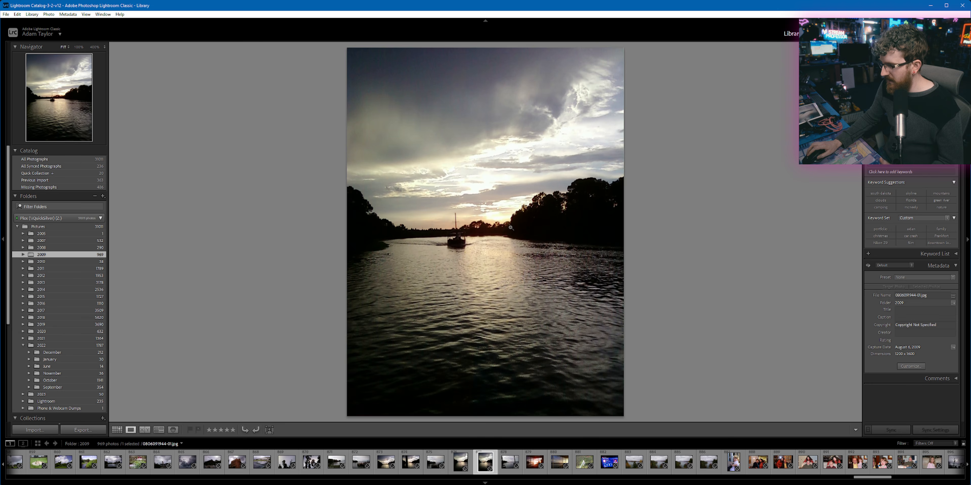
left_click(536, 461)
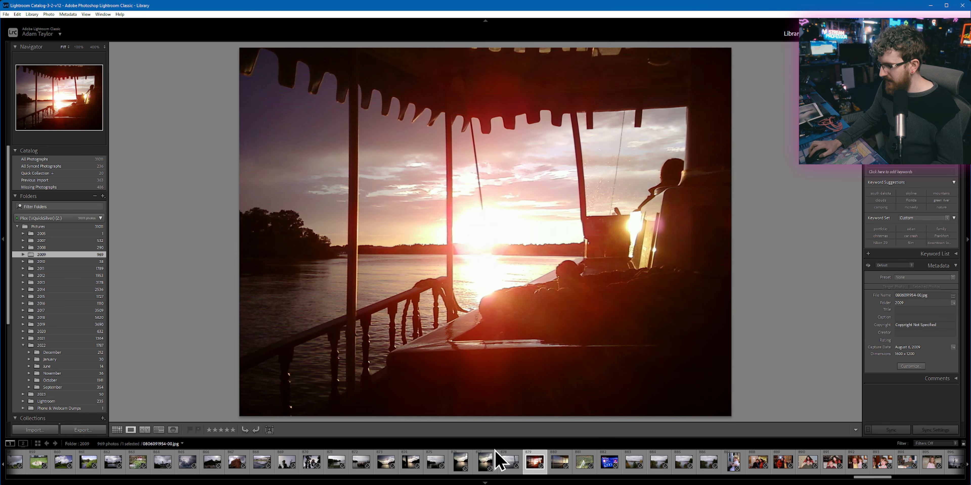
key("b")
left_click(486, 465)
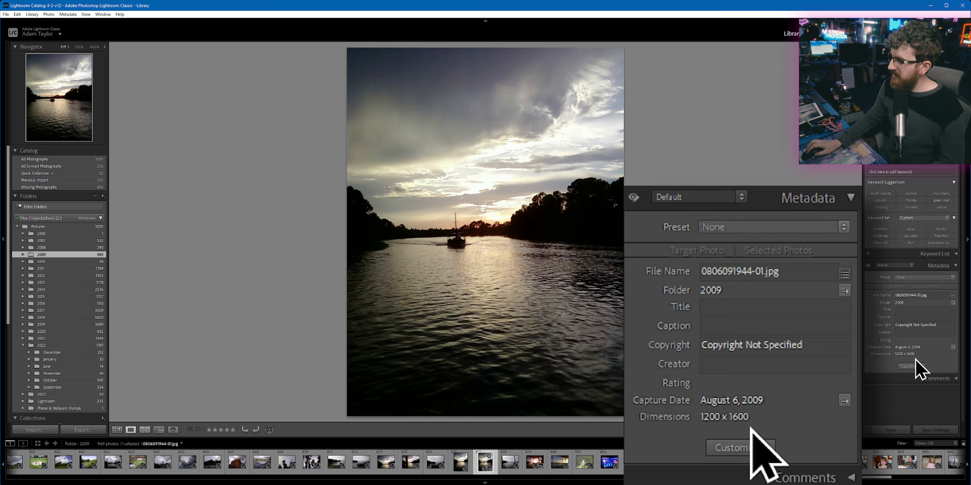
left_click(502, 260)
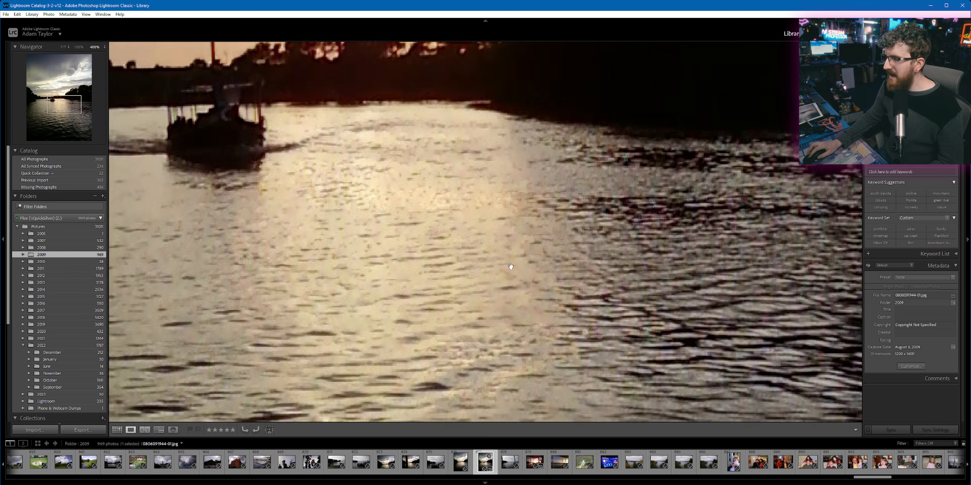
left_click(358, 202)
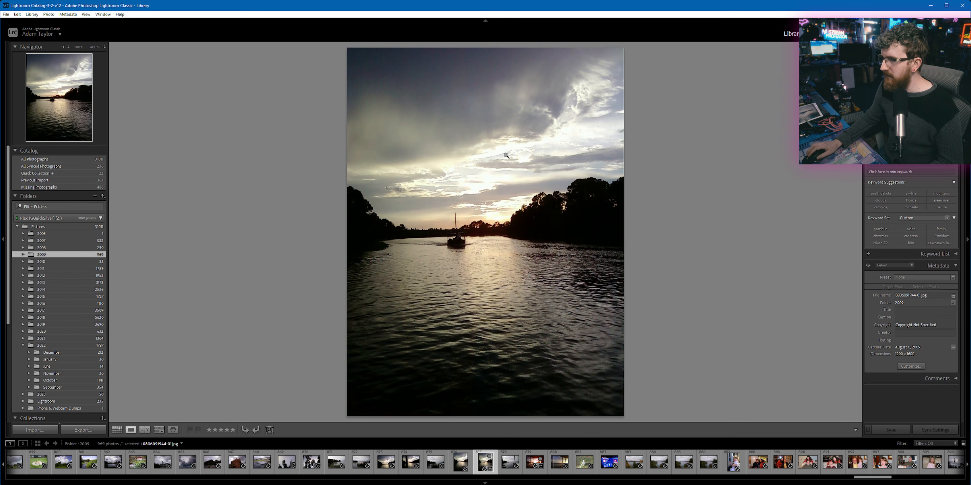
Step: Straighten the river photo in Develop along the far waterline and check the boat and horizon up close
key("d")
left_click(898, 62)
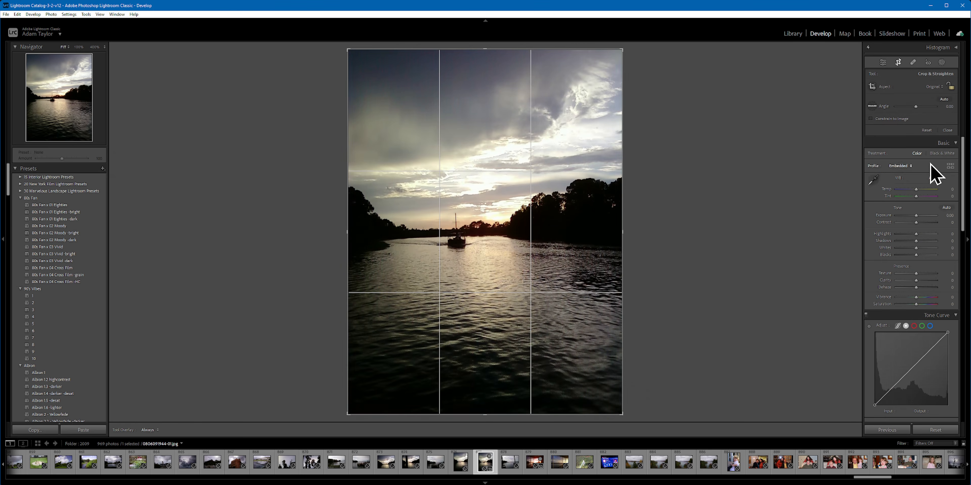
left_click(872, 106)
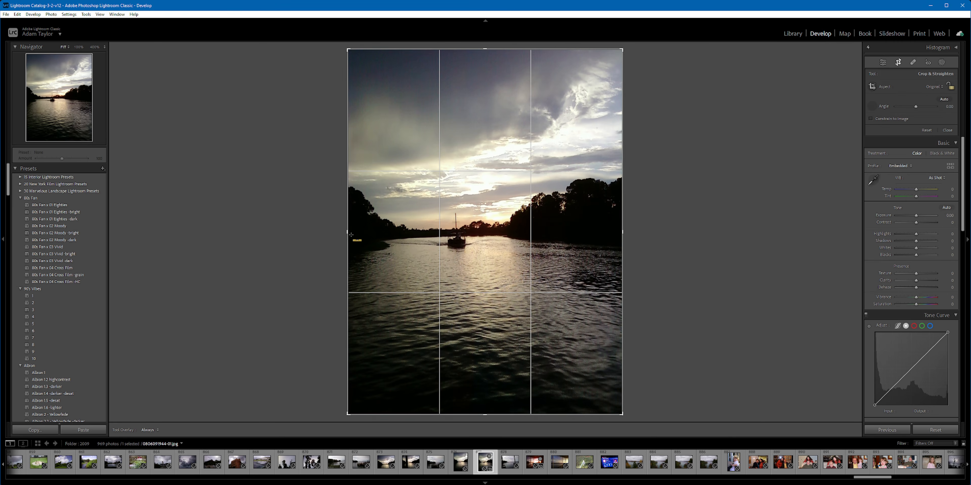
left_click_drag(473, 225, 641, 228)
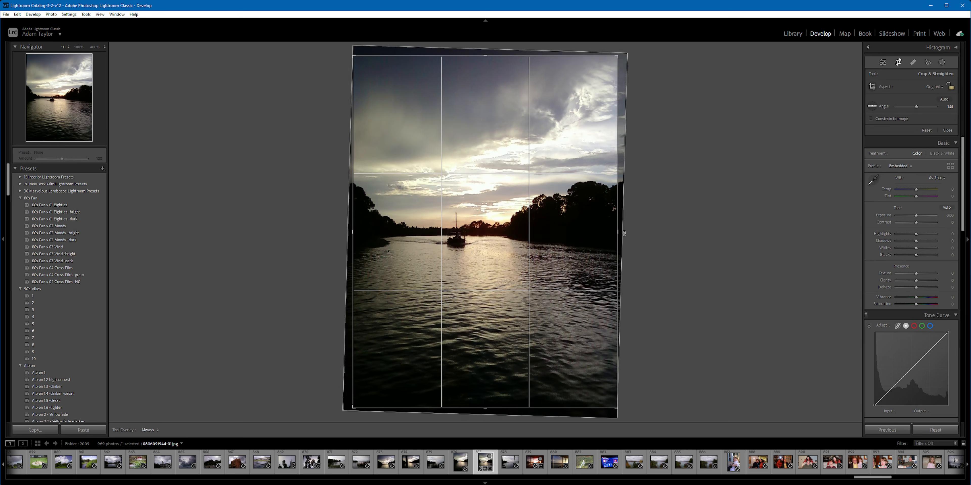
key("Return")
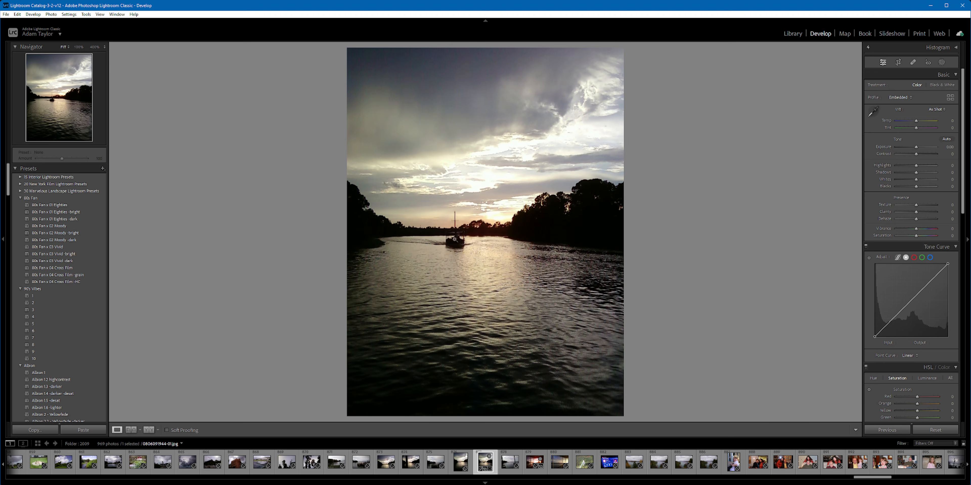
left_click(458, 219)
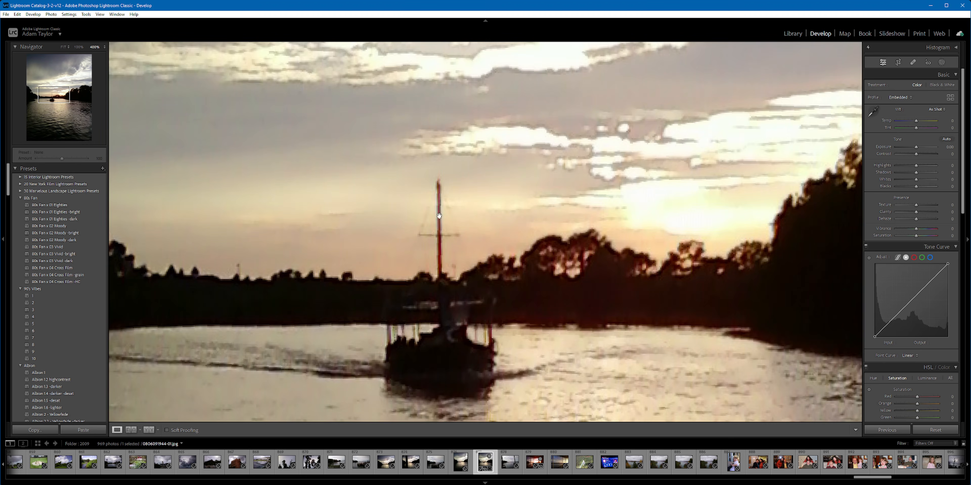
left_click(535, 183)
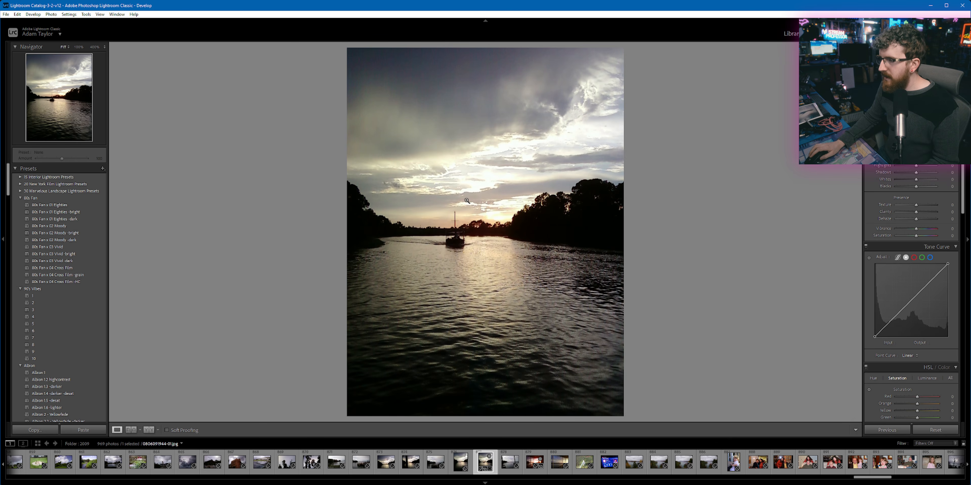
Step: Compare the Super Resolution preview on the water, sky and treeline, and enhance the river photo with Create Stack enabled
right_click(458, 183)
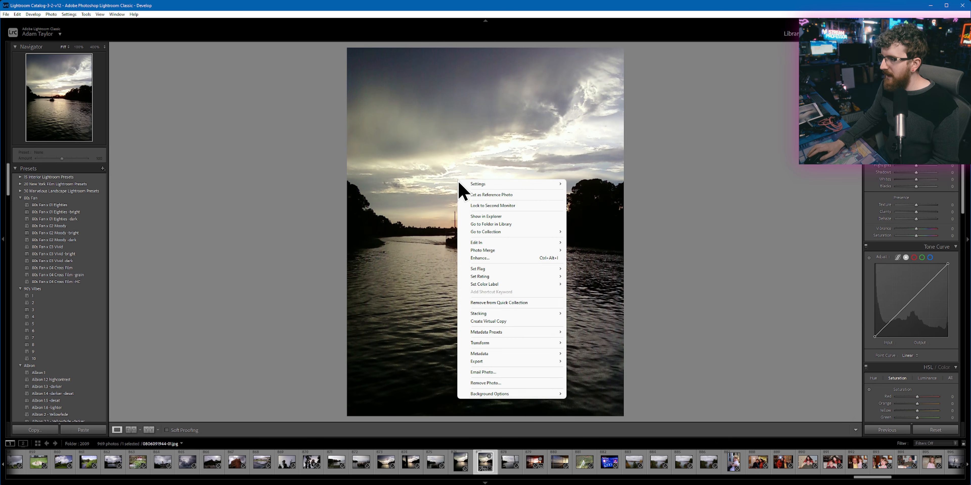
left_click(498, 261)
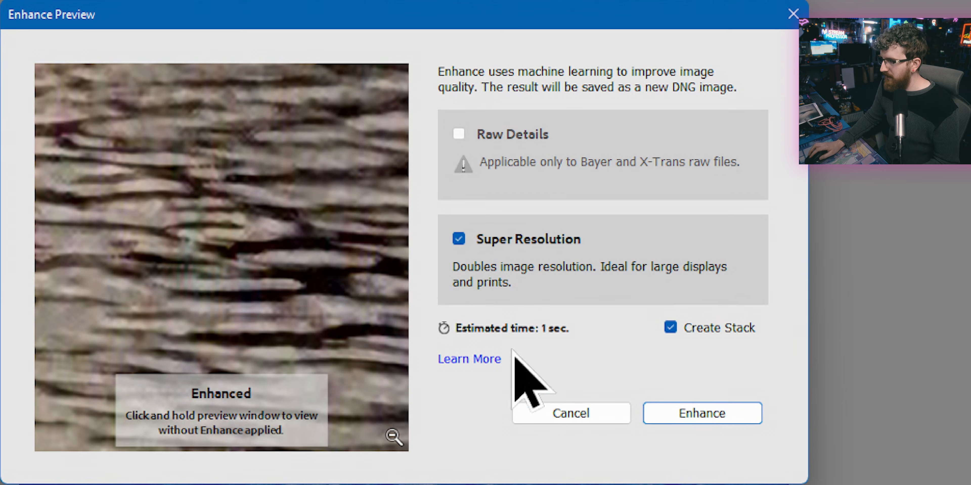
left_click(295, 275)
left_click(295, 275)
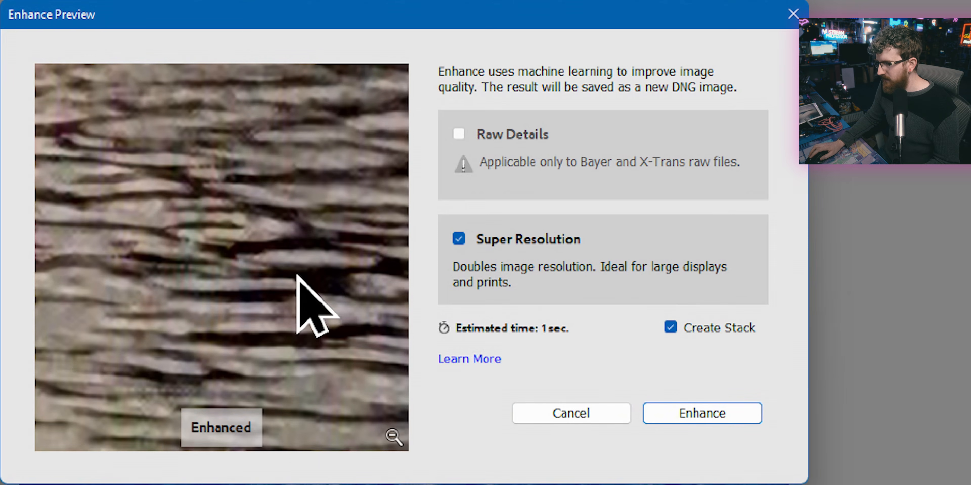
left_click_drag(275, 336, 310, 211)
left_click(302, 229)
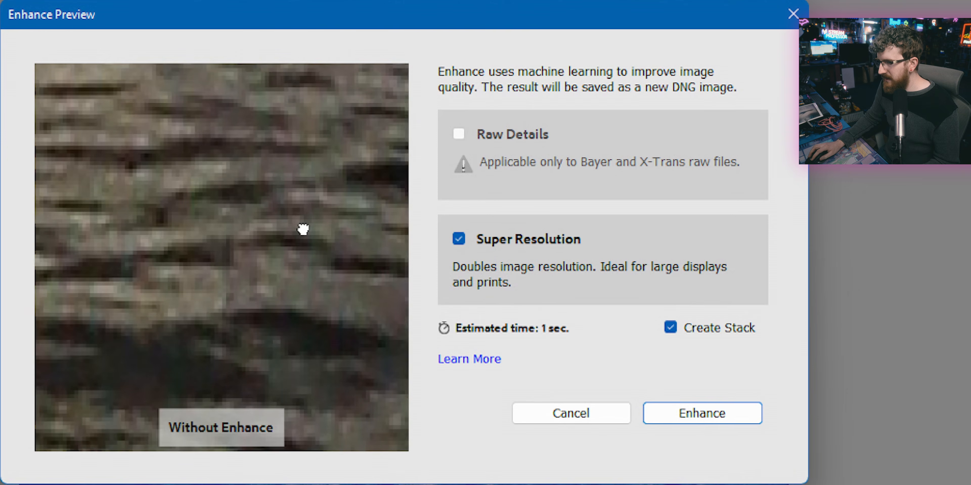
left_click_drag(304, 229, 275, 433)
left_click_drag(214, 213, 216, 212)
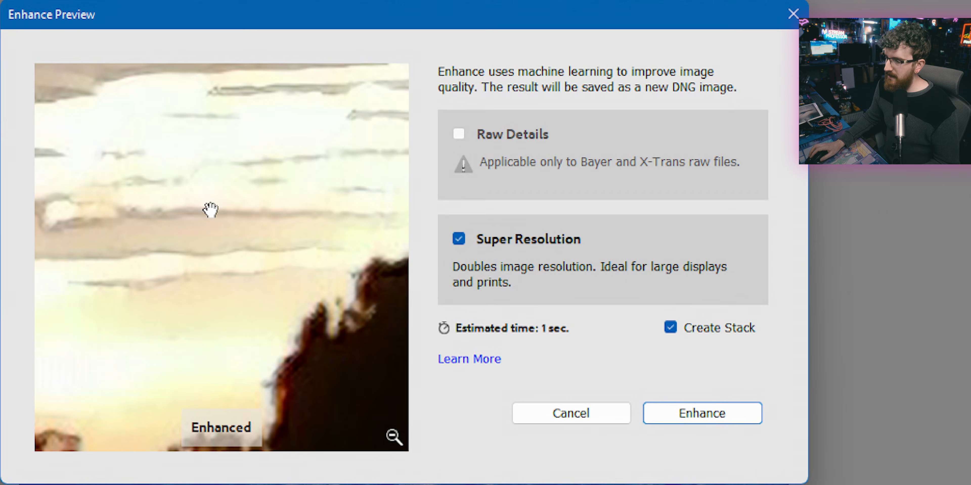
left_click_drag(295, 399, 272, 260)
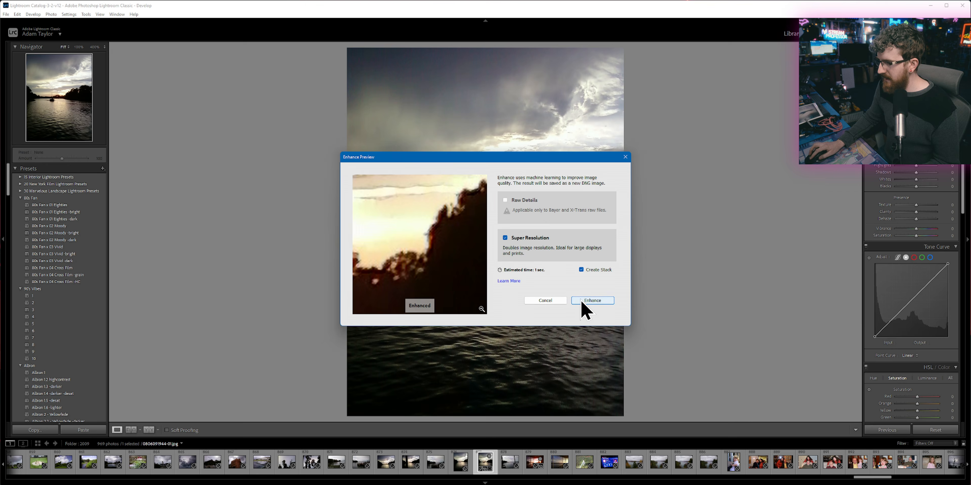
left_click(675, 413)
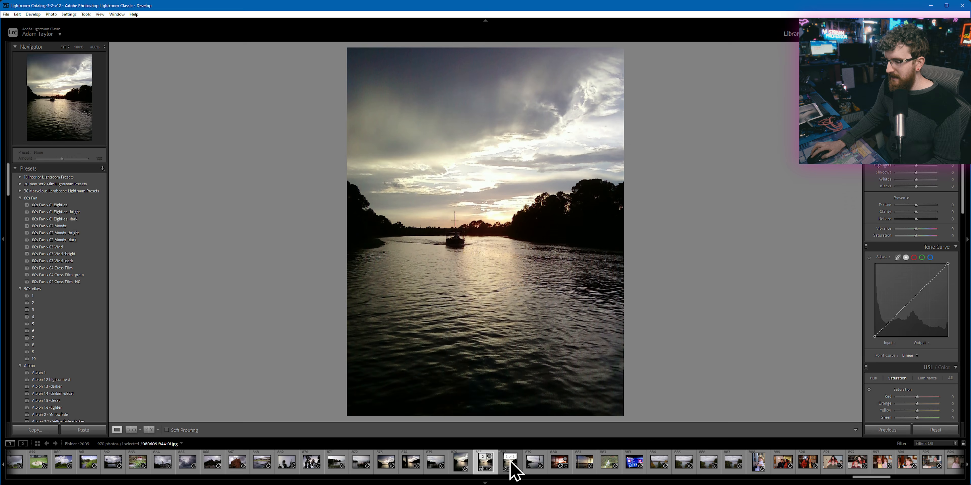
Step: Try to run Enhance again on the already enhanced DNG of the river photo
right_click(489, 467)
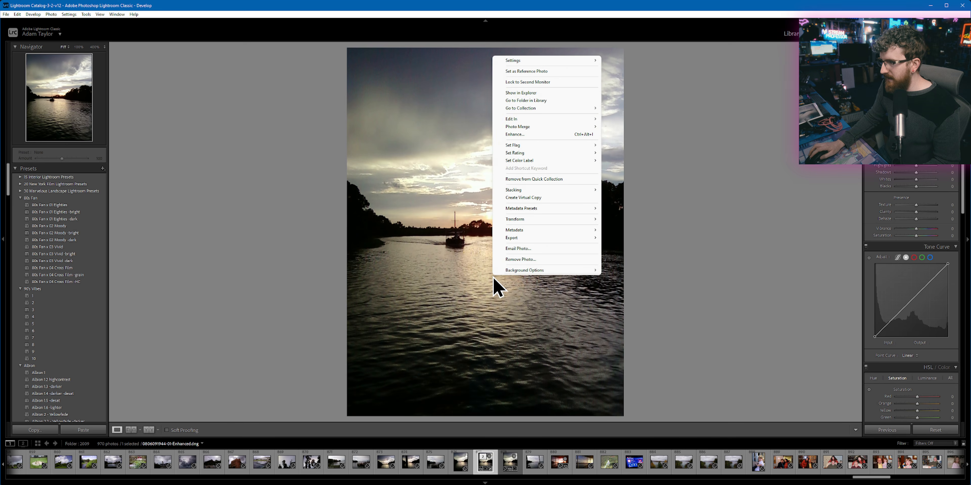
left_click(539, 134)
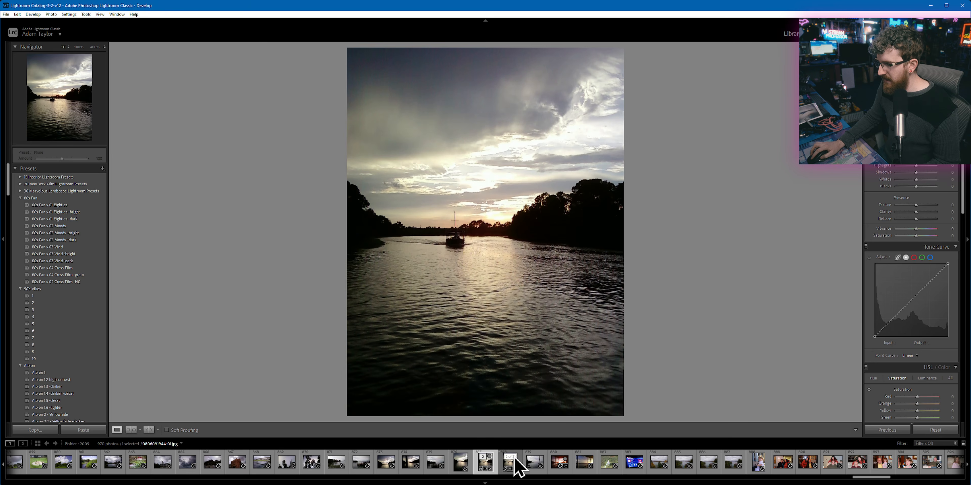
left_click(519, 467)
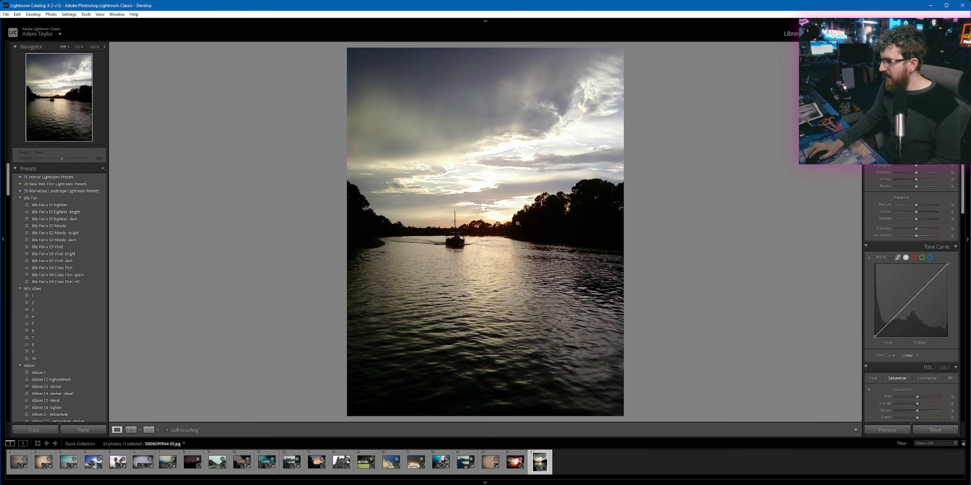
key("g")
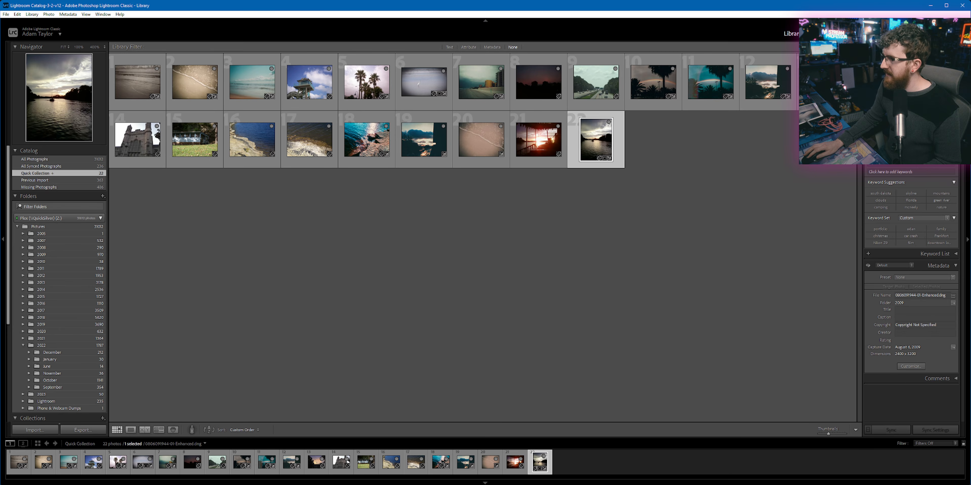
key("d")
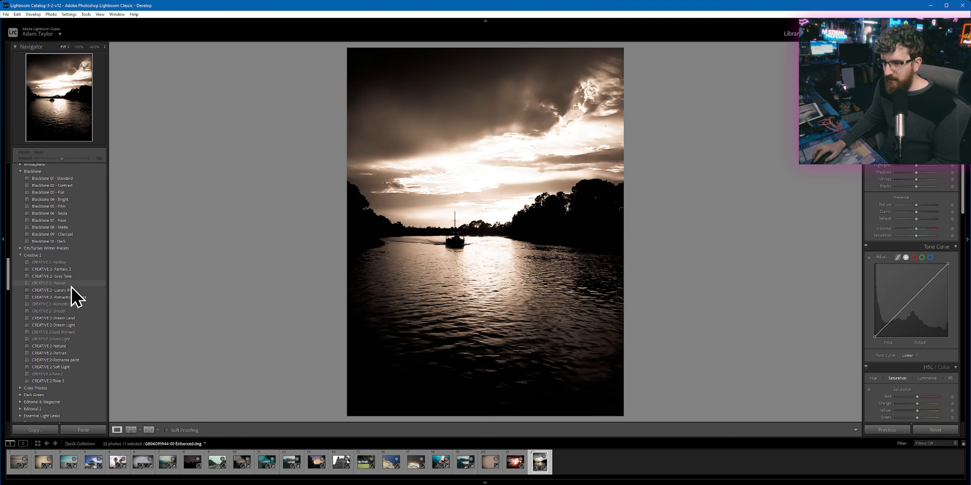
Step: Preview the 80s Fan, 90s Vibes and Albion presets on the enhanced river photo, then collapse the Albion group
scroll(72, 297, "down", 5)
scroll(75, 299, "up", 10)
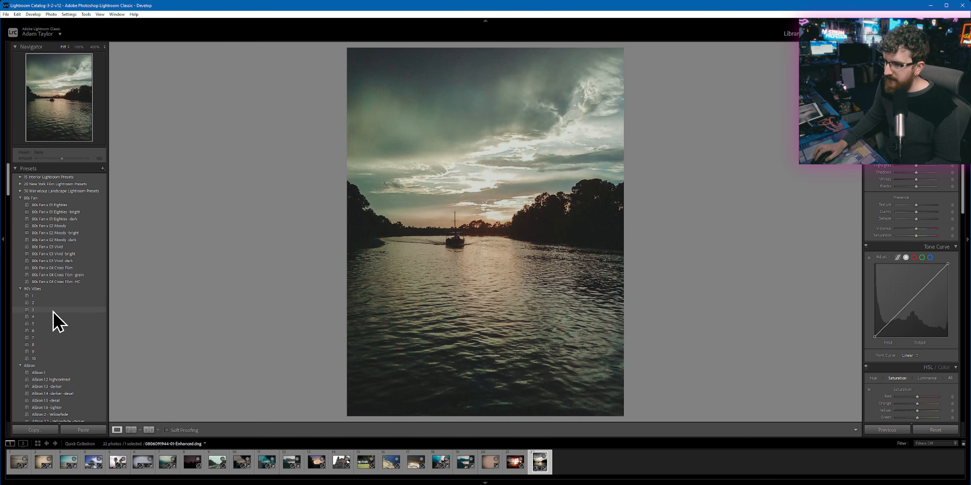
scroll(71, 343, "down", 6)
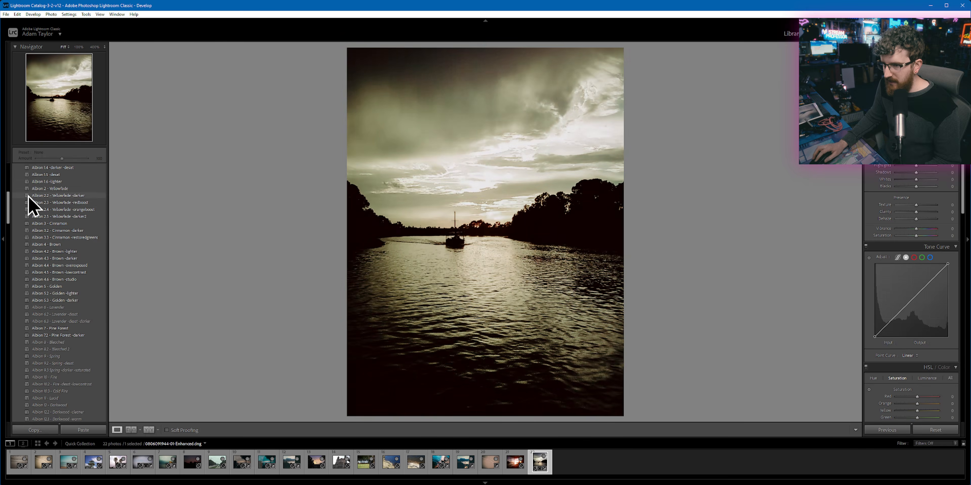
scroll(42, 219, "up", 3)
left_click(19, 215)
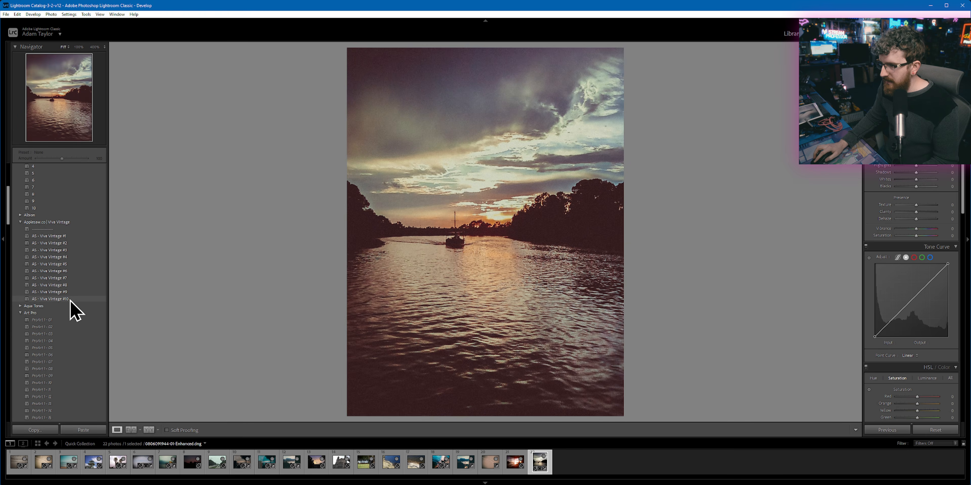
Step: Preview presets from Viva Vintage through Blacktone on the river photo, collapsing the Art Pro, Aqua Tones and Atmosphere groups
scroll(46, 294, "down", 3)
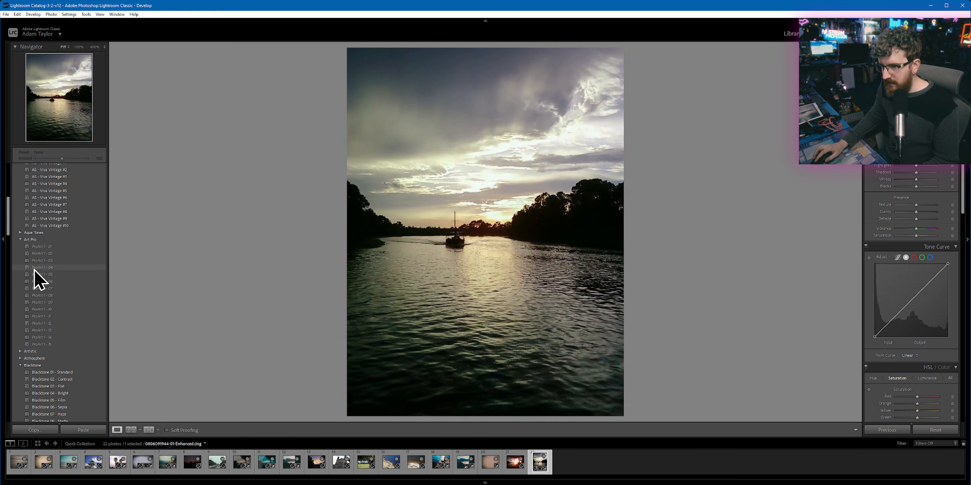
left_click(21, 240)
left_click(21, 233)
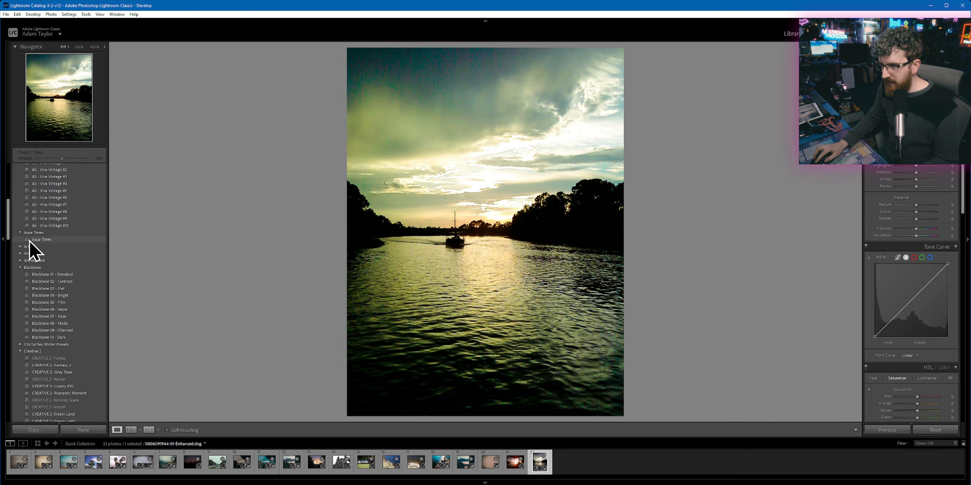
left_click(20, 233)
left_click(20, 253)
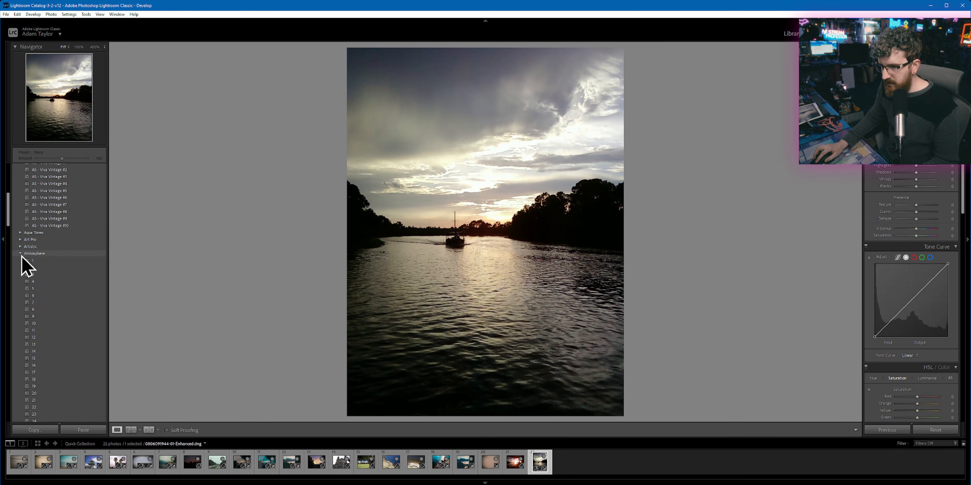
left_click(20, 253)
left_click(20, 260)
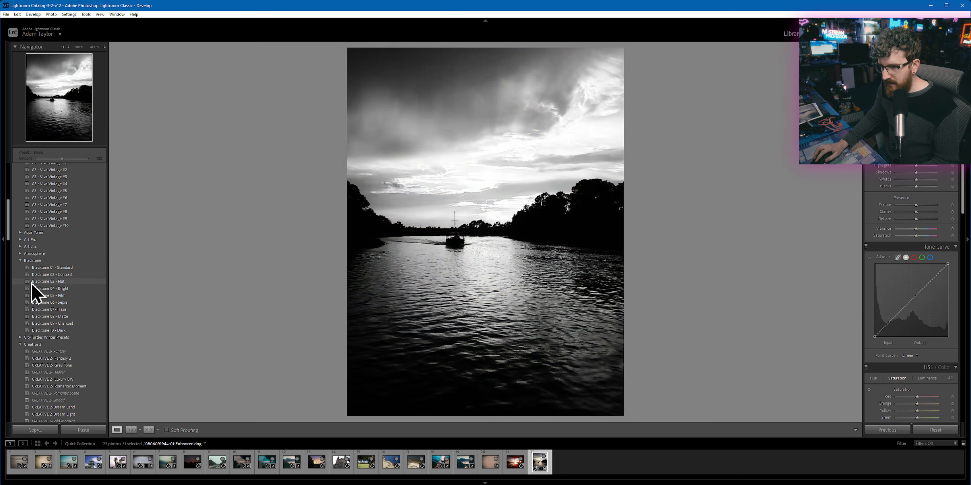
Step: Preview the remaining preset groups from Creative 2 through Nightfall, Polaroid Disposable and Zine on the river photo
scroll(62, 335, "down", 4)
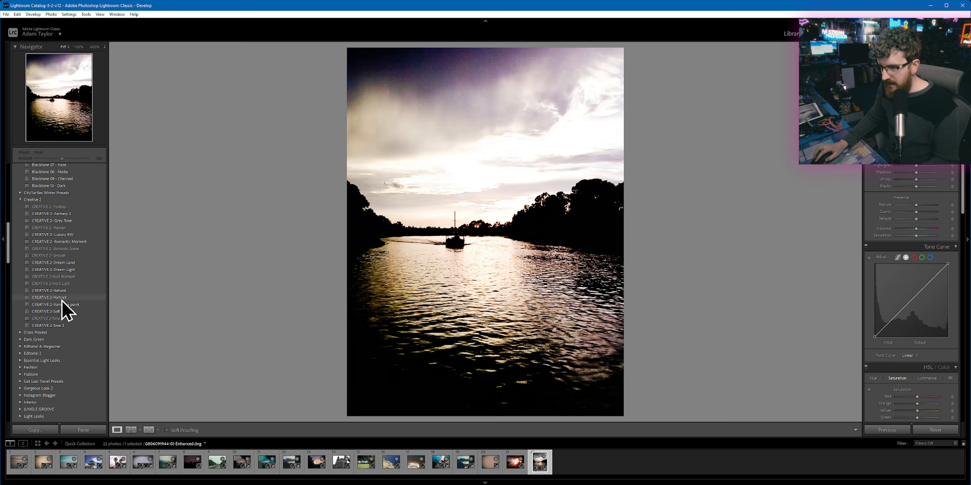
scroll(64, 313, "down", 6)
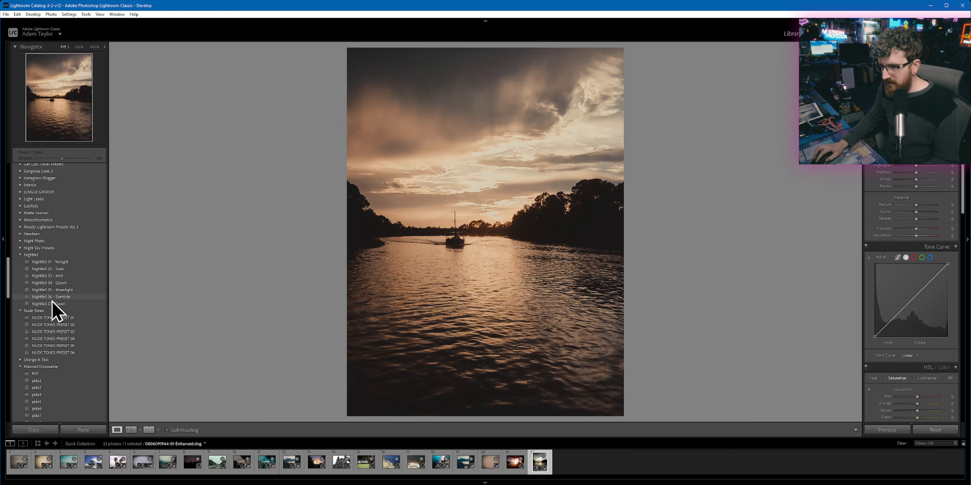
scroll(57, 339, "down", 4)
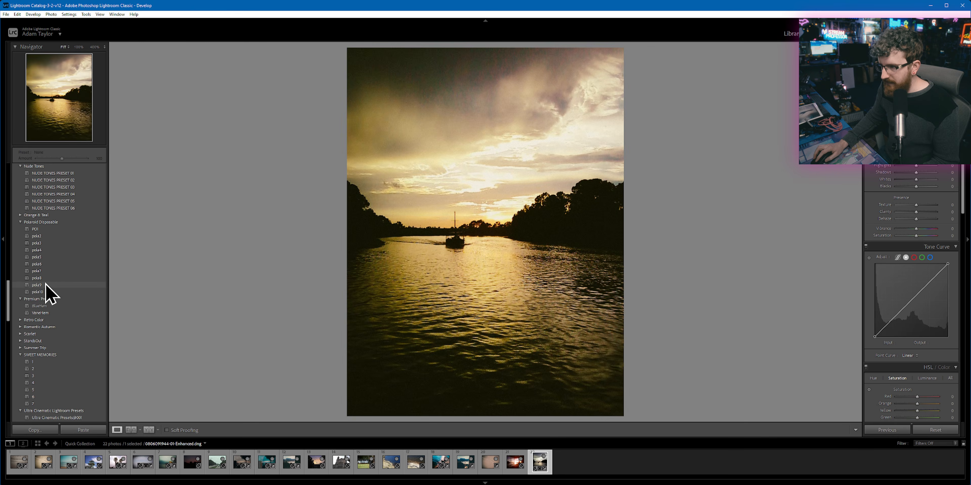
scroll(51, 297, "down", 5)
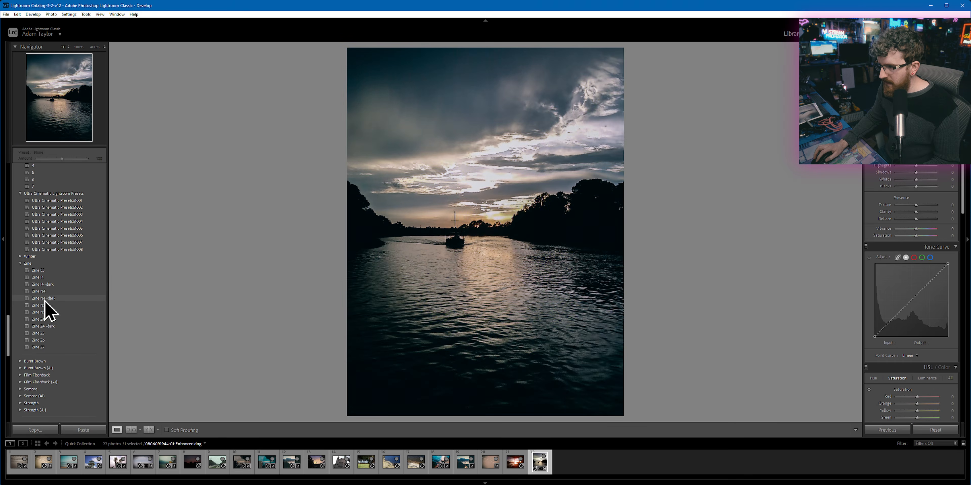
Step: Compare the 80s Fan and Viva Vintage presets again and apply AS - Viva Vintage #4 to the river photo
scroll(48, 298, "up", 15)
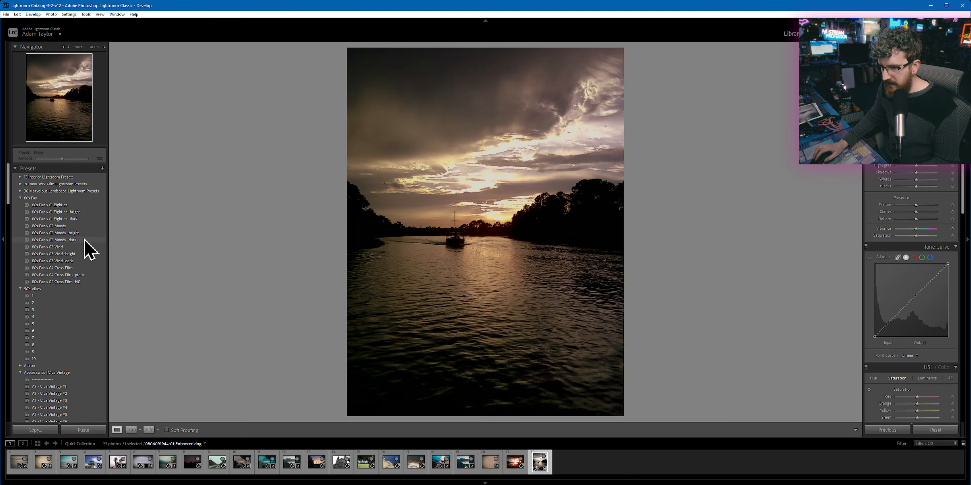
scroll(88, 275, "down", 8)
scroll(69, 277, "up", 5)
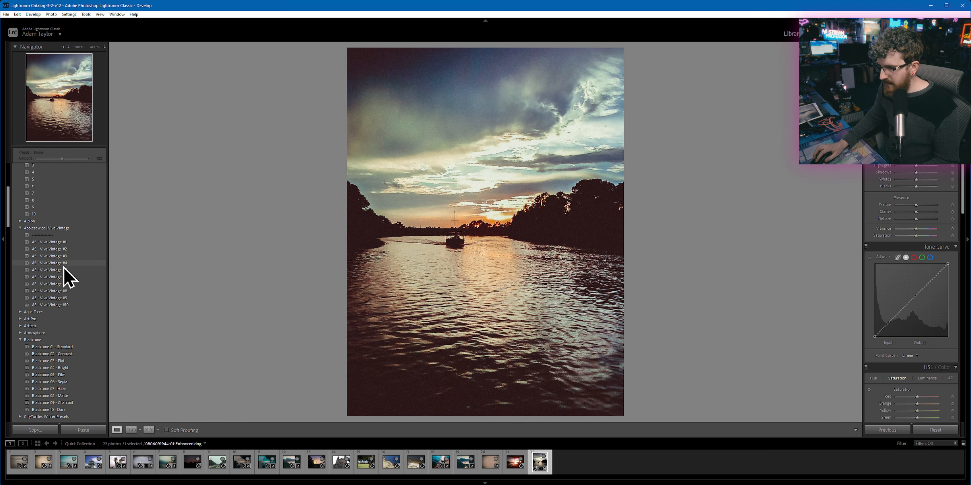
left_click(63, 264)
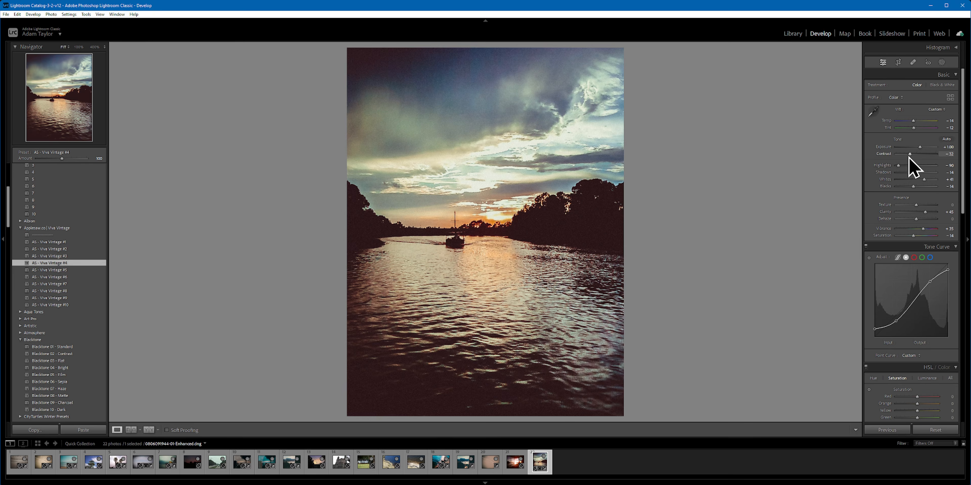
Step: Cool the river photo to a Temp of -28, checking the sky grain, mast and treeline up close
left_click(904, 97)
left_click(889, 129)
left_click_drag(914, 122, 913, 122)
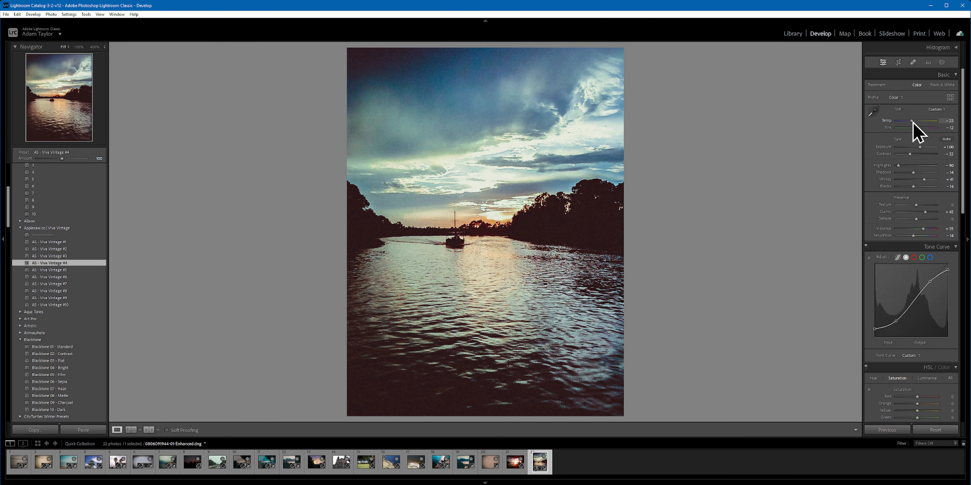
left_click_drag(539, 160, 735, 49)
left_click_drag(321, 332, 693, 56)
left_click_drag(358, 111, 566, 264)
scroll(558, 261, "down", 7)
scroll(516, 241, "up", 11)
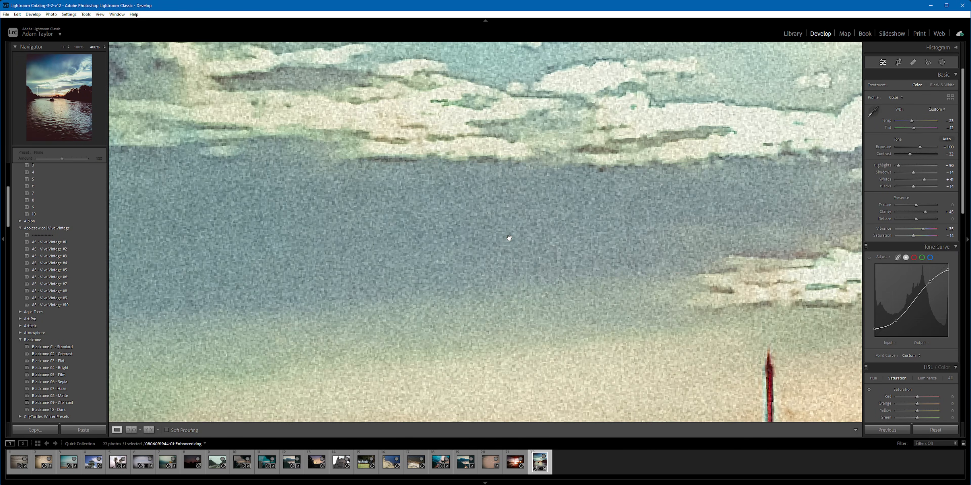
key("ctrl+minus")
key("ctrl+minus")
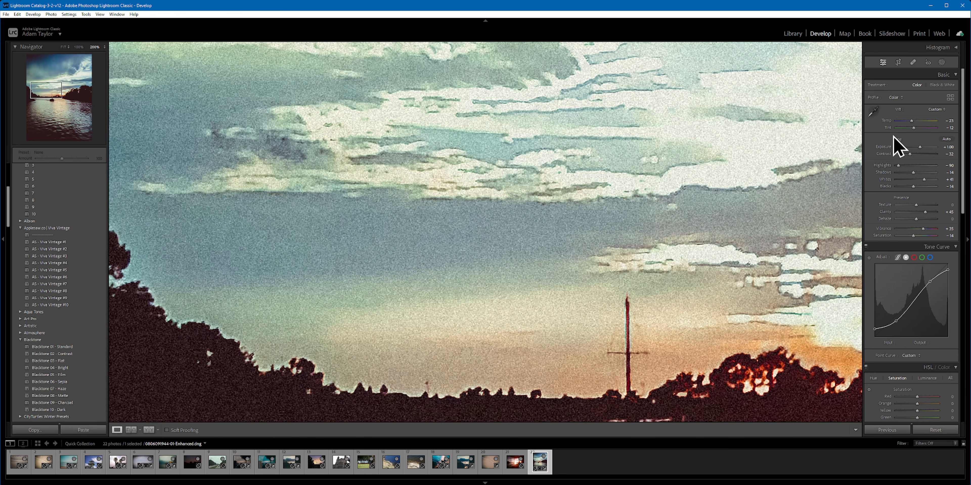
left_click(909, 121)
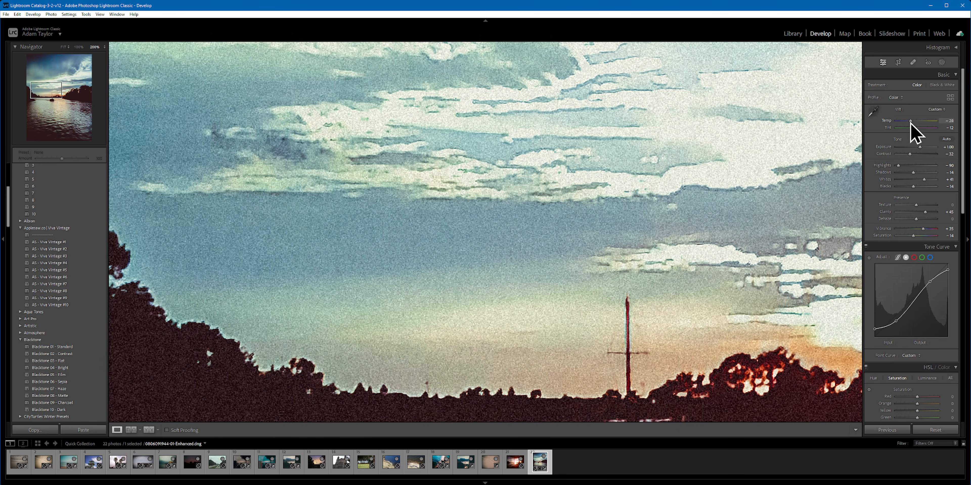
left_click_drag(912, 122, 911, 121)
left_click(664, 151)
left_click(664, 152)
left_click(664, 152)
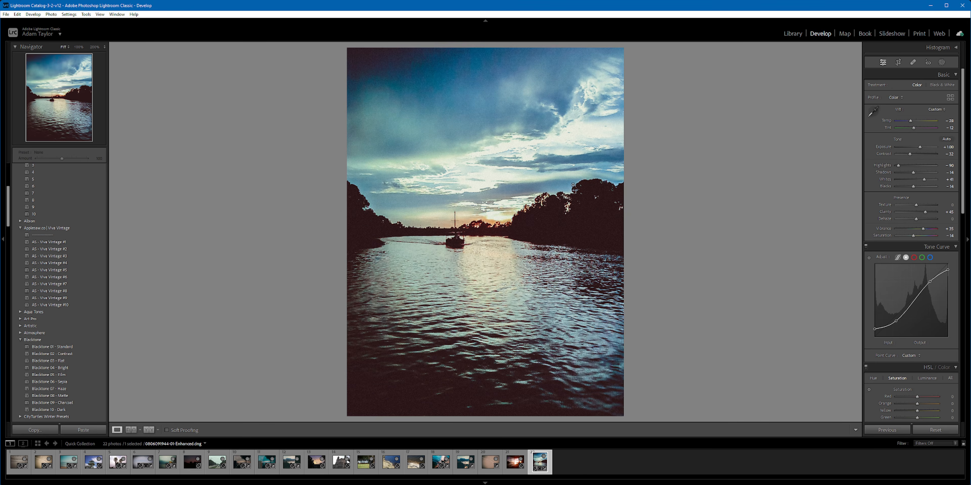
Step: Set Exposure to +0.79, Highlights to -39, Shadows to +4, Blacks to -7, Vibrance to +32 and Saturation to -12
left_click_drag(904, 169, 896, 167)
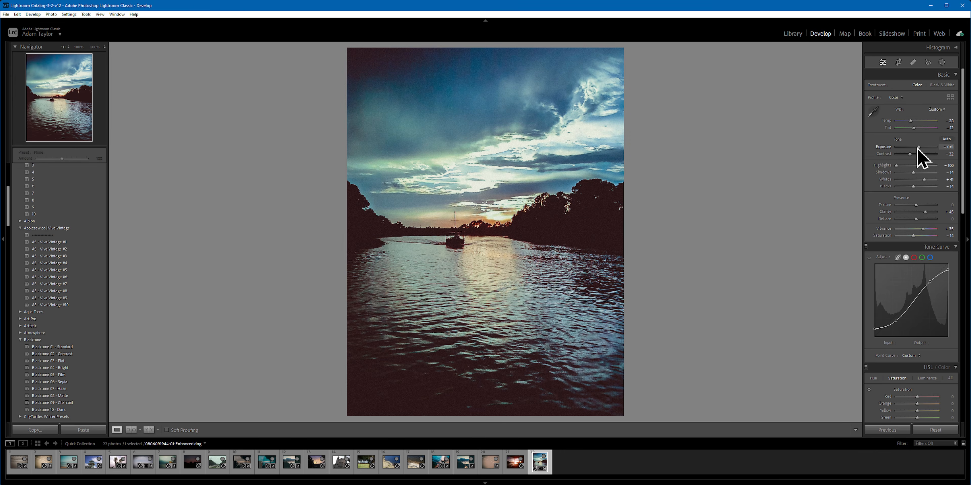
left_click_drag(899, 166, 911, 167)
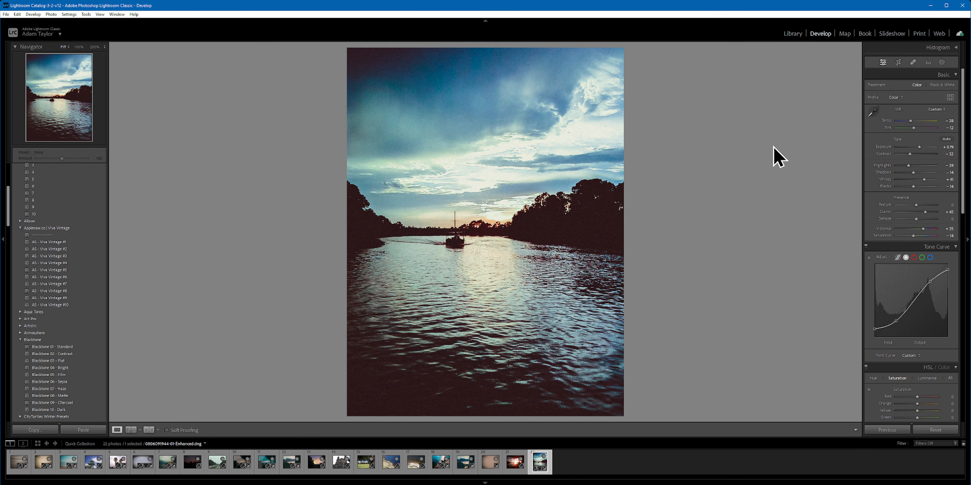
mouse_move(914, 172)
left_mouse_down()
mouse_move(929, 173)
mouse_move(920, 172)
left_mouse_up()
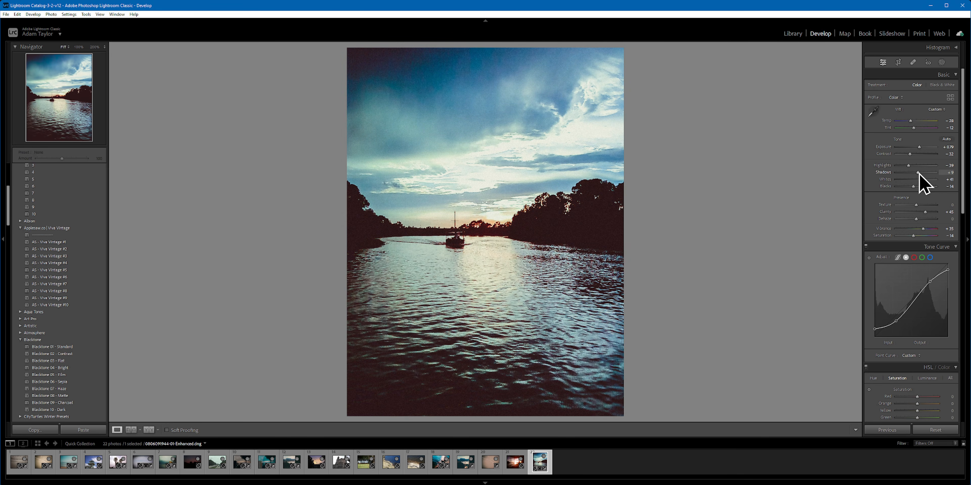
left_click_drag(922, 187, 919, 186)
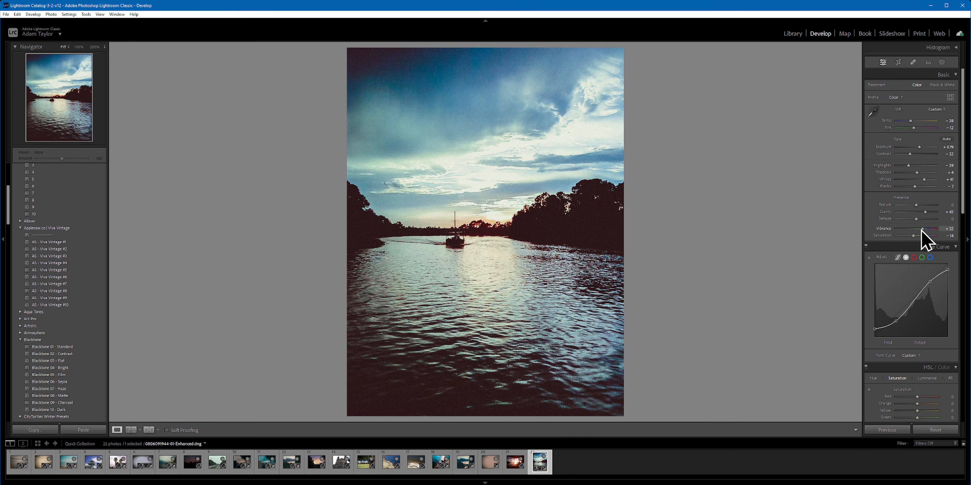
left_click_drag(922, 237, 919, 236)
Step: Enable Remove Chromatic Aberration in Lens Corrections and compare the treeline edges up close with it off and on
scroll(904, 269, "down", 4)
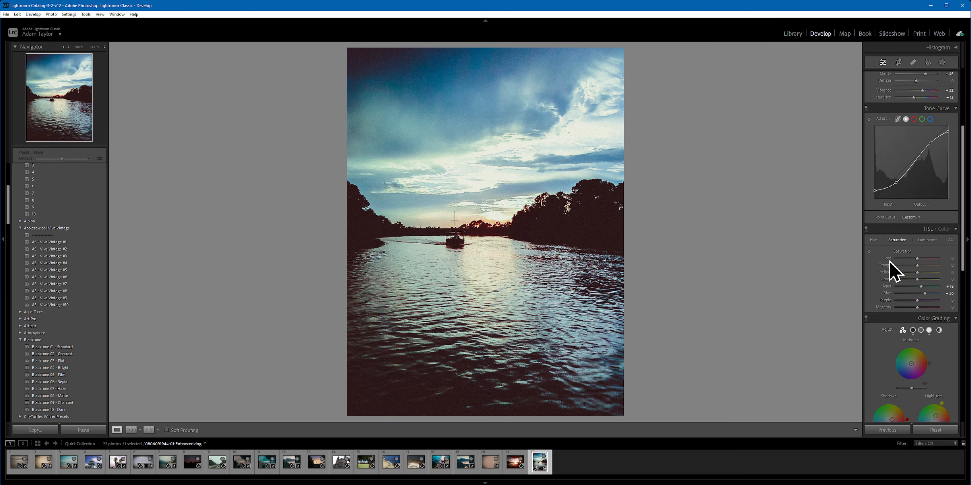
scroll(889, 259, "up", 2)
scroll(927, 289, "down", 2)
scroll(903, 314, "down", 2)
scroll(891, 299, "down", 6)
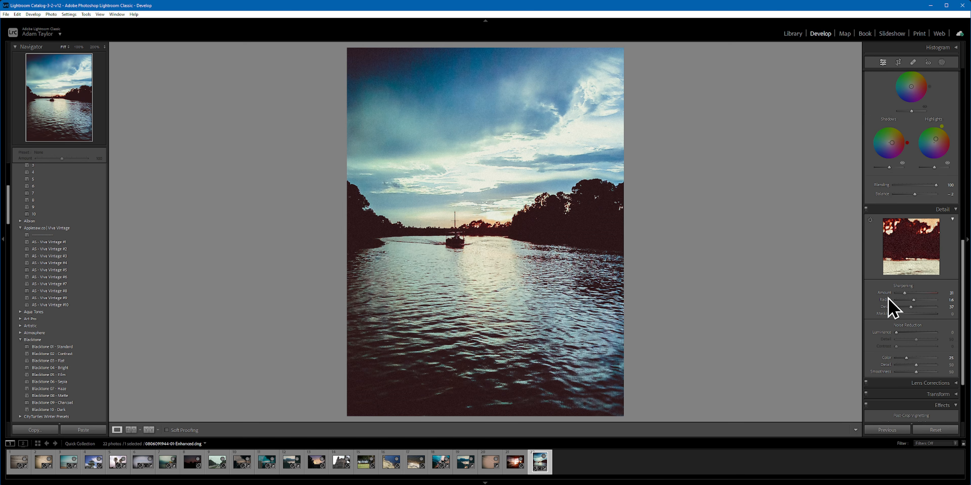
left_click(931, 384)
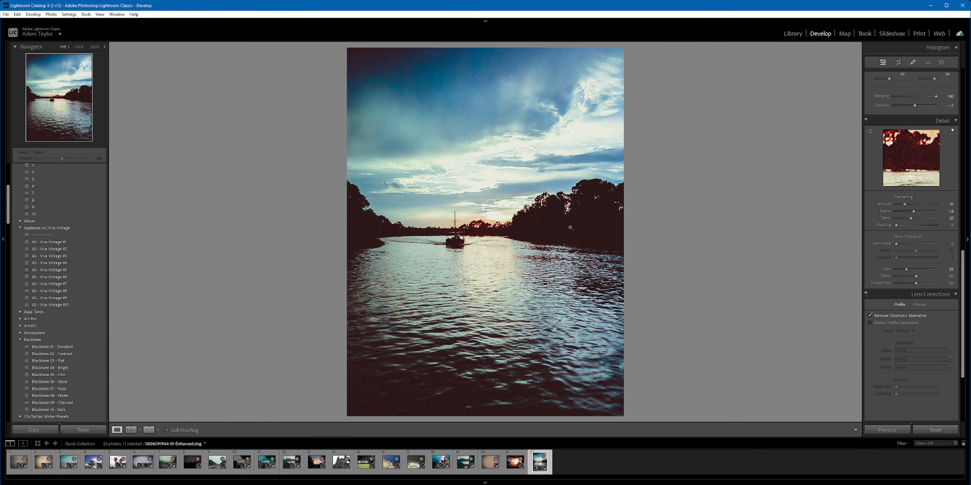
left_click(527, 218)
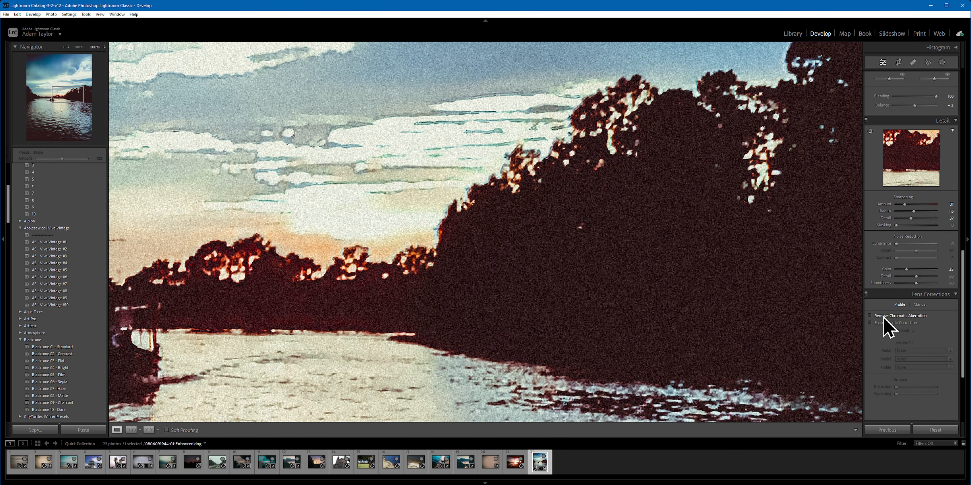
left_click(819, 318)
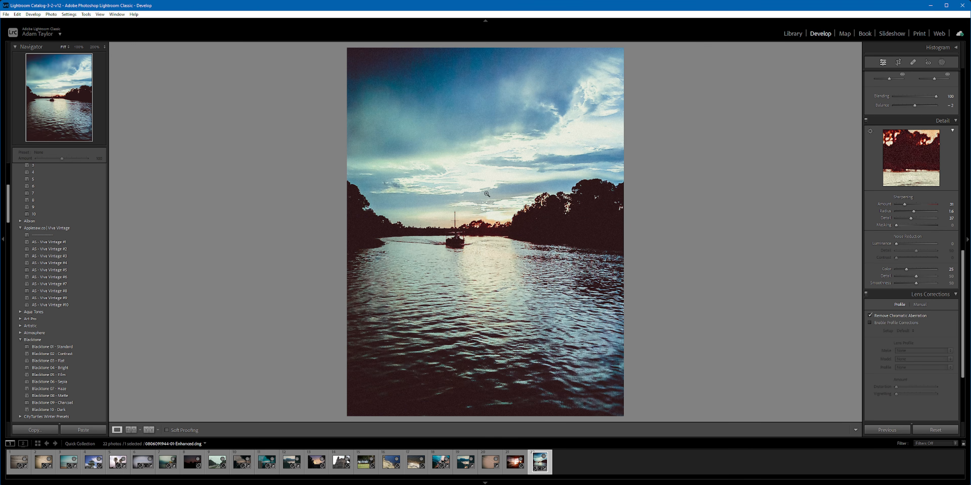
Step: Deepen the shadows by moving the tone curve's darkest point to input 22, output 20
scroll(888, 238, "up", 6)
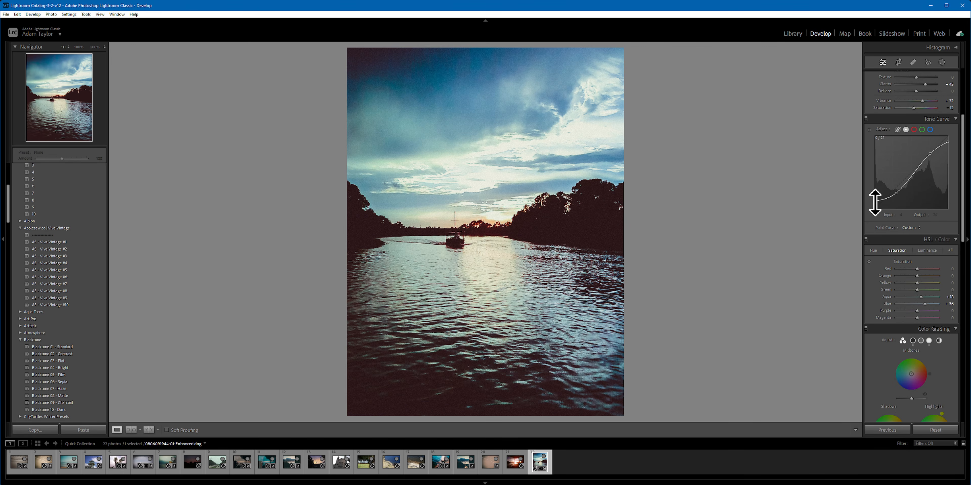
left_click_drag(876, 205, 878, 205)
left_click_drag(883, 203, 881, 206)
scroll(934, 211, "up", 5)
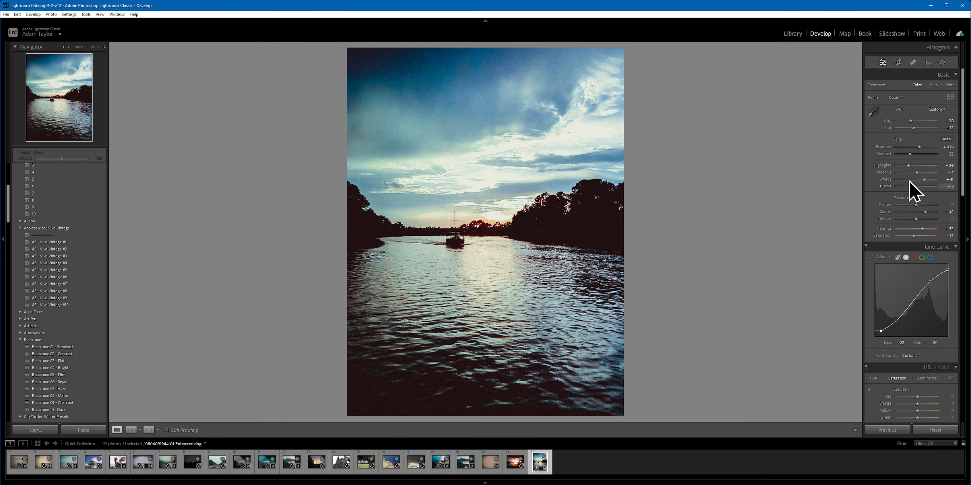
Step: Open Masking and compare the river photo with Mask 1 and Mask 2 each hidden and shown
left_click(942, 63)
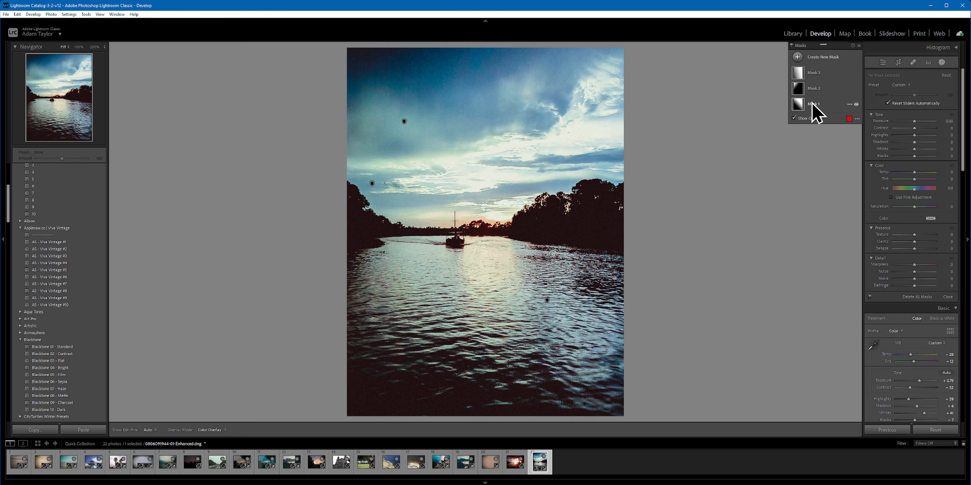
left_click(856, 105)
left_click(857, 104)
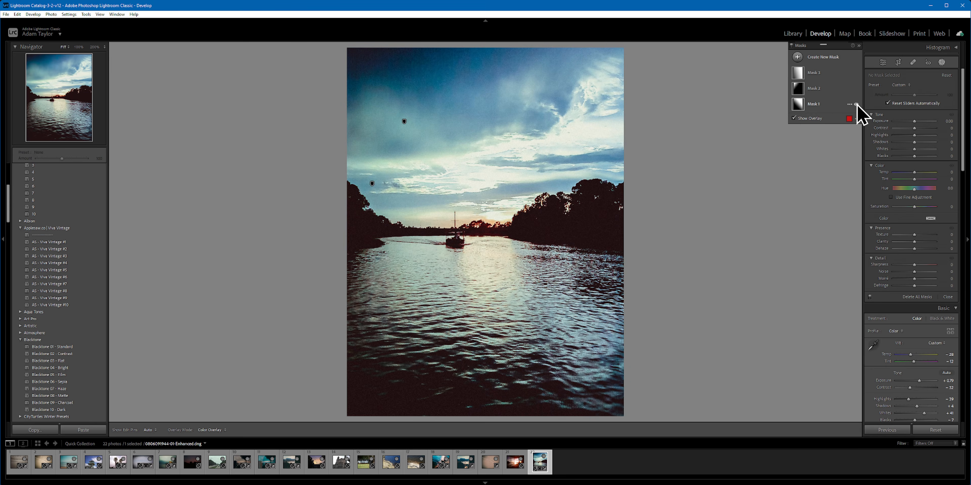
left_click(857, 105)
left_click(857, 105)
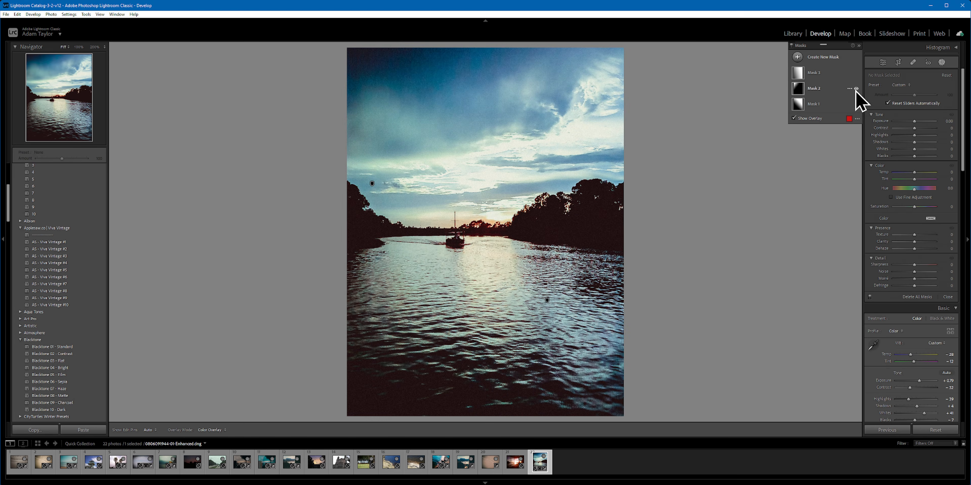
left_click(856, 89)
left_click(857, 89)
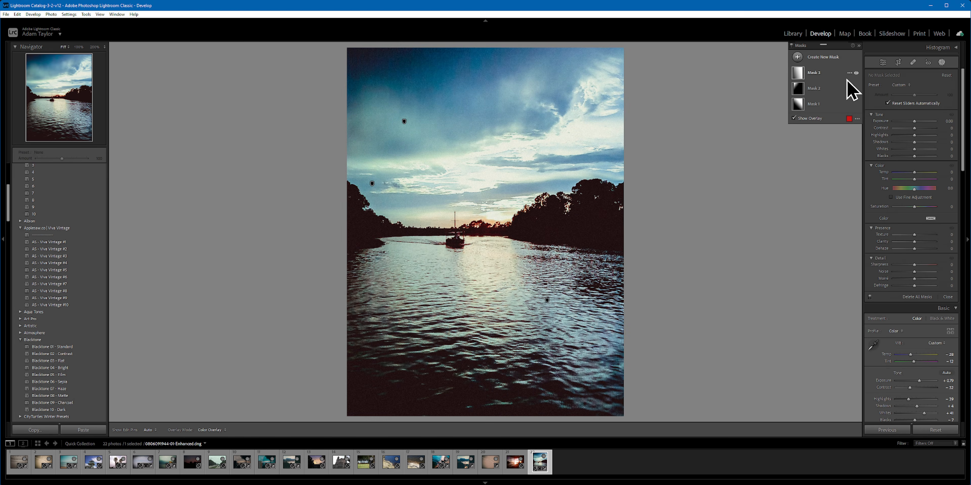
Step: Create a new Select Subject mask on the river photo to cover the boat
left_click(806, 57)
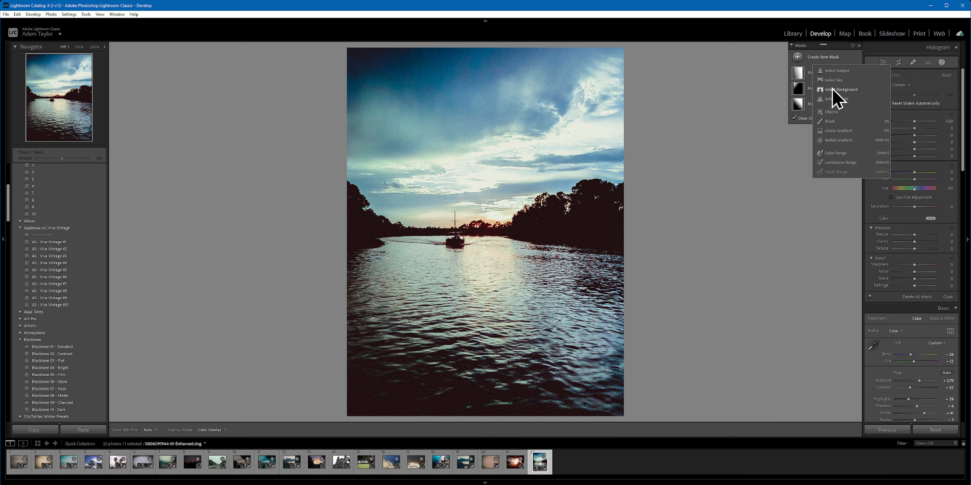
left_click(837, 71)
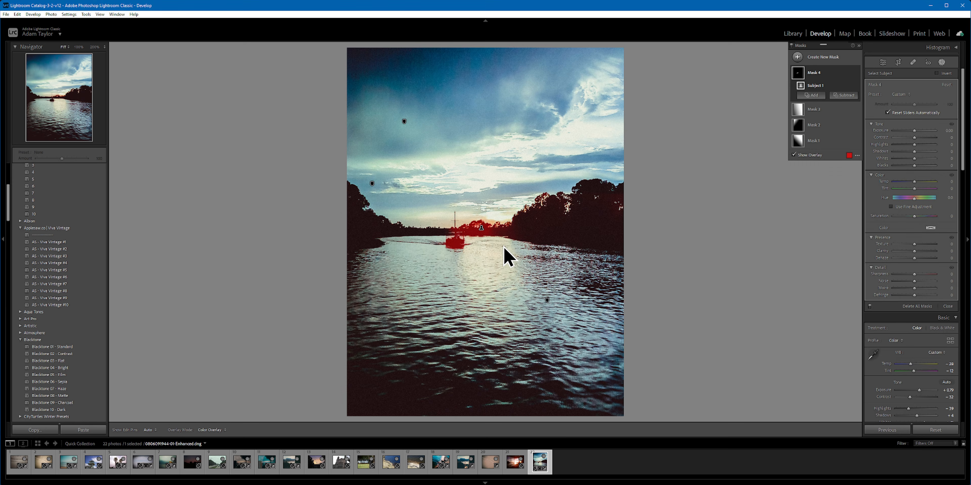
key("z")
left_click_drag(380, 295, 635, 192)
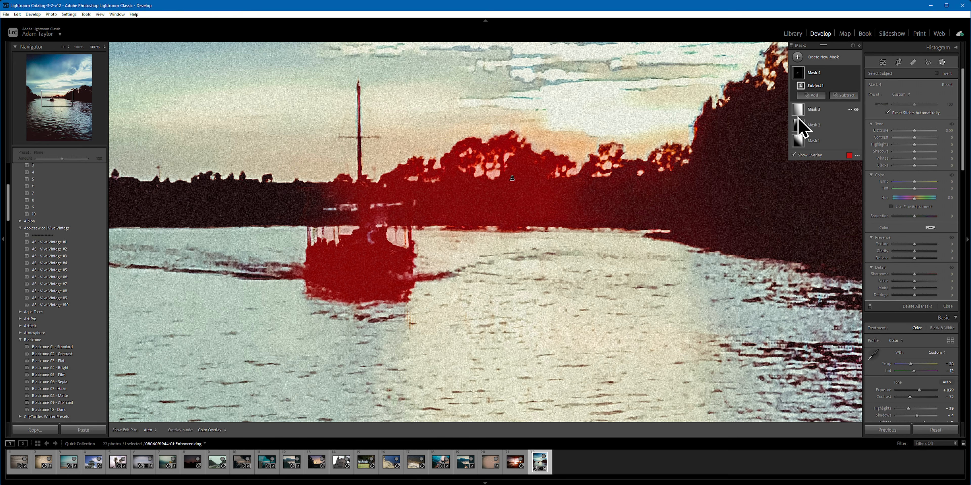
Step: Subtract the treeline and sunset area behind the boat from the subject mask with a brush
left_click(844, 96)
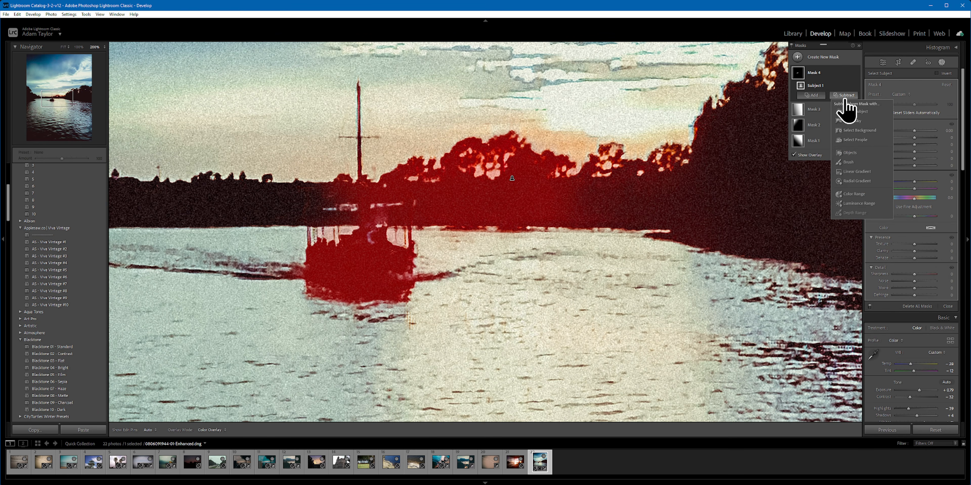
left_click(871, 162)
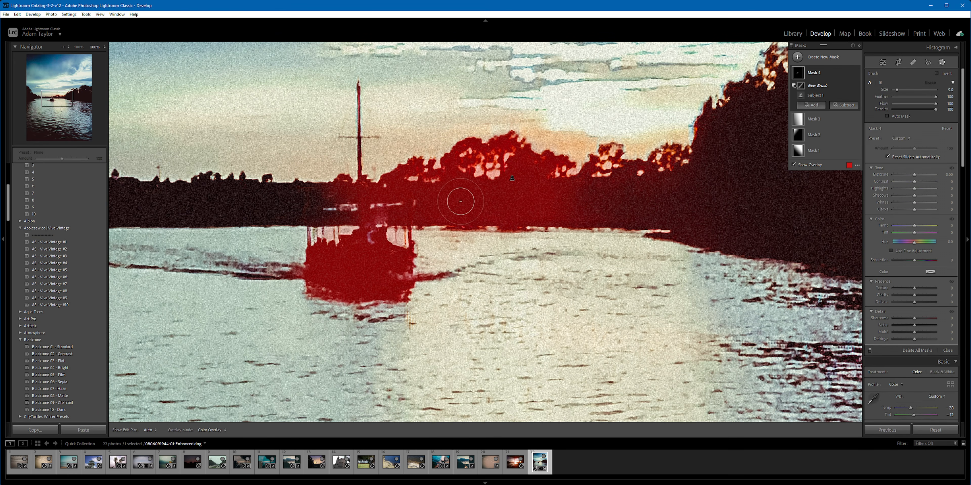
mouse_move(467, 164)
left_mouse_down()
mouse_move(511, 193)
mouse_move(627, 232)
mouse_move(719, 220)
mouse_move(652, 284)
left_mouse_up()
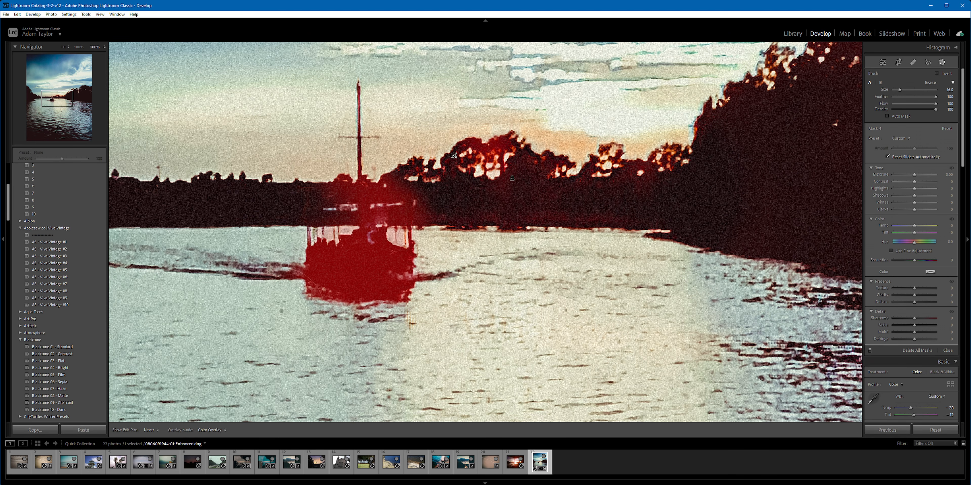
left_click_drag(258, 266, 269, 269)
scroll(333, 242, "down", 4)
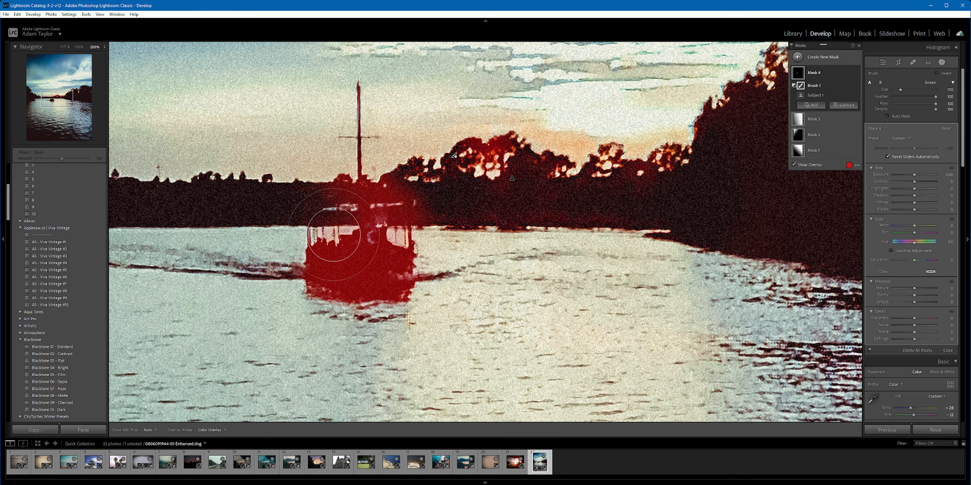
Step: Examine the subject mask's coverage up close around the boat's cabin, hull, reflection and mast
key("ctrl+equal")
key("ctrl+equal")
key("ctrl+equal")
left_click_drag(257, 202, 453, 325)
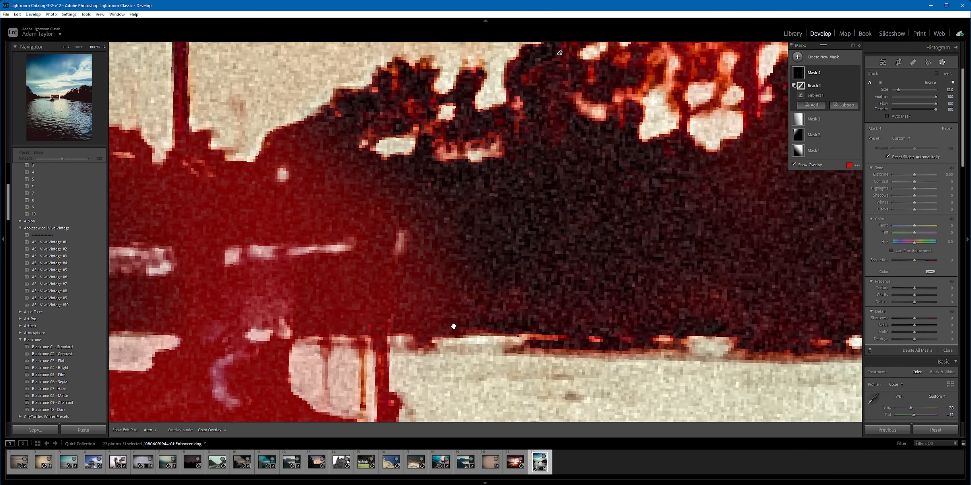
left_click_drag(342, 176, 557, 309)
key("Page_Down")
key("Page_Down")
scroll(408, 149, "up", 5)
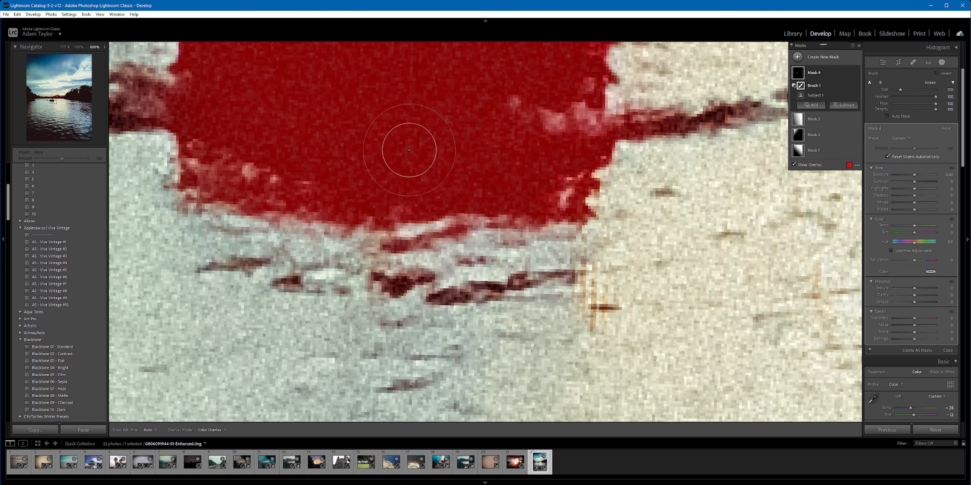
left_click_drag(395, 129, 411, 349)
left_click_drag(411, 151, 415, 313)
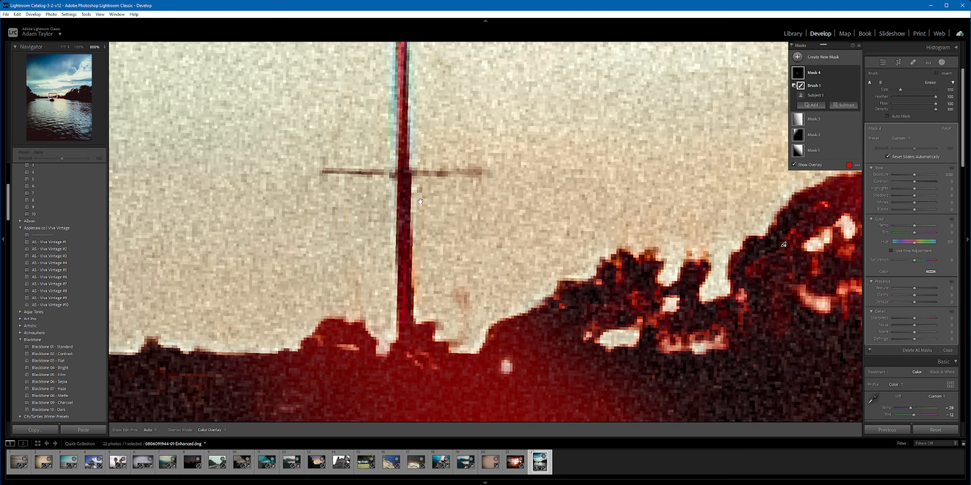
Step: Try to brush the boat's mast into the mask using the existing subtracting brush
key("h")
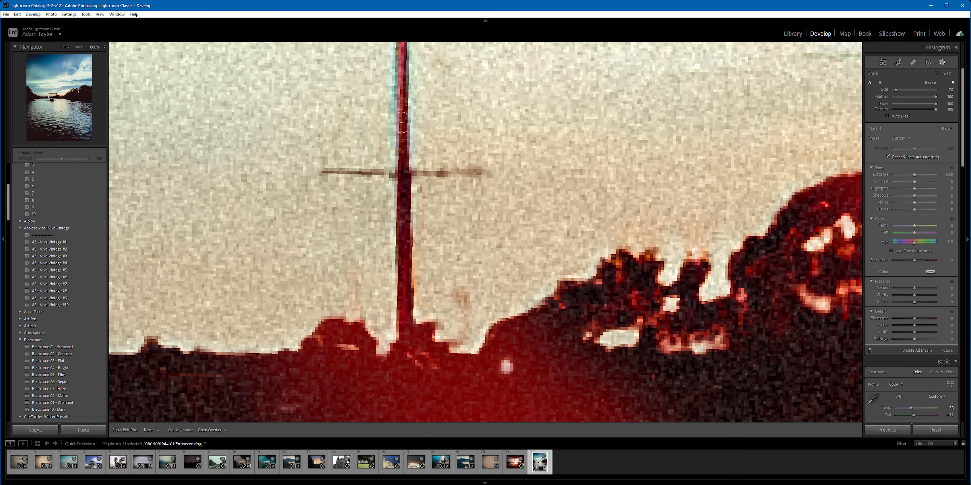
left_click_drag(401, 81, 402, 77)
mouse_move(401, 77)
left_mouse_down()
mouse_move(397, 189)
mouse_move(396, 104)
mouse_move(395, 156)
left_mouse_up()
left_click_drag(396, 300, 410, 125)
key("h")
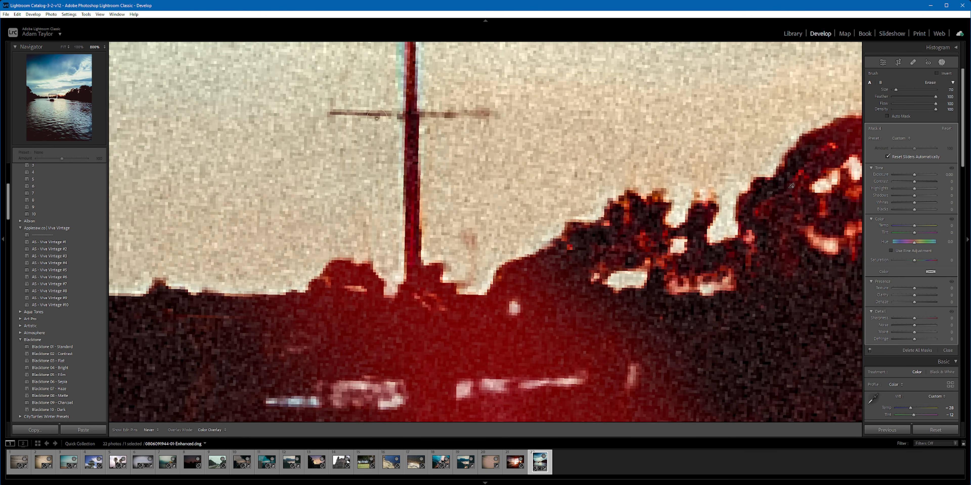
key("h")
key("h")
key("h")
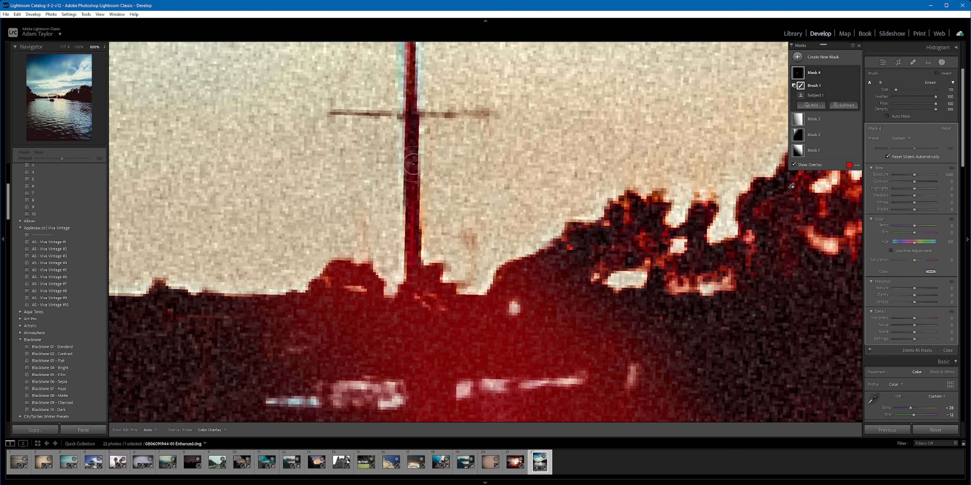
left_click(800, 107)
left_click_drag(416, 277, 416, 241)
Step: Add a brush component to the boat mask and paint over the full mast and its crossbar
left_click(810, 105)
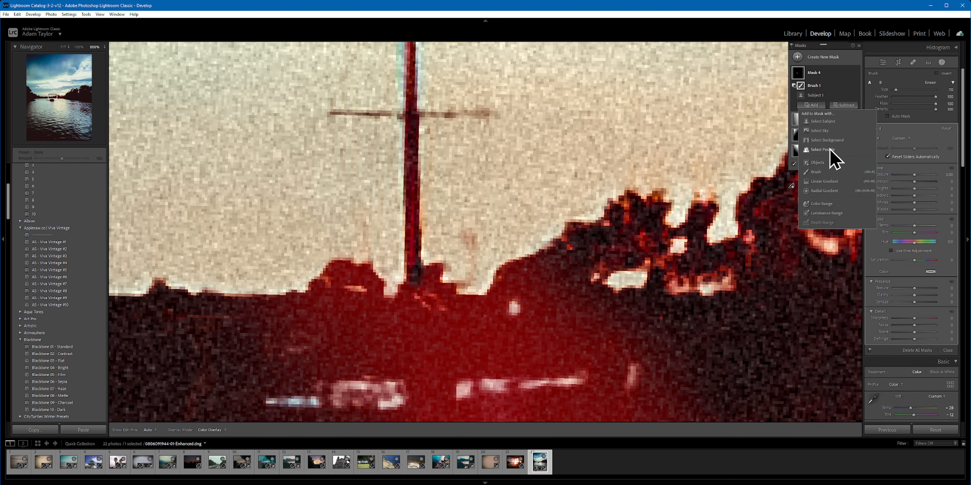
left_click(828, 179)
key("h")
mouse_move(413, 283)
left_mouse_down()
mouse_move(414, 85)
mouse_move(414, 196)
mouse_move(405, 187)
mouse_move(401, 72)
left_mouse_up()
mouse_move(401, 77)
left_mouse_down()
mouse_move(427, 133)
mouse_move(428, 218)
mouse_move(402, 212)
mouse_move(402, 149)
left_mouse_up()
left_click_drag(415, 311, 401, 148)
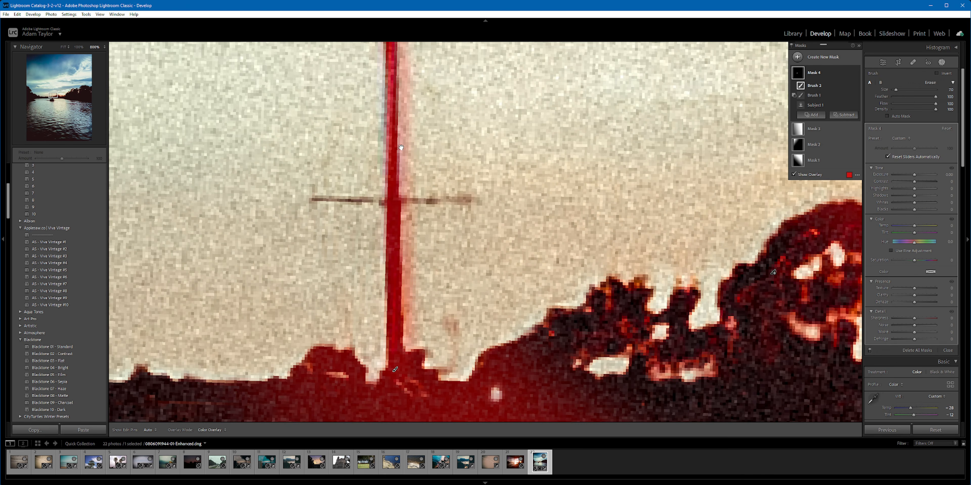
left_click_drag(311, 205, 473, 202)
left_click_drag(437, 286, 440, 134)
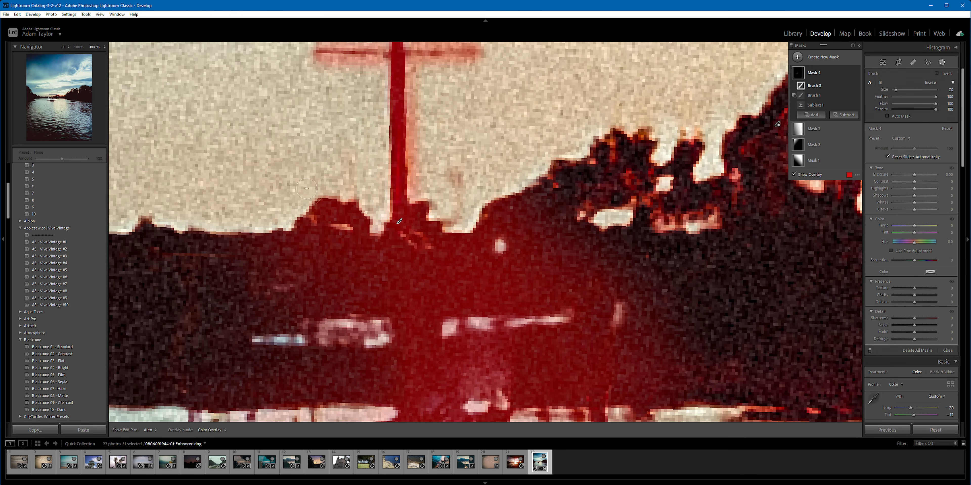
Step: Subtract the dark trees on both sides of the mast from the boat mask with a new brush
left_click(846, 114)
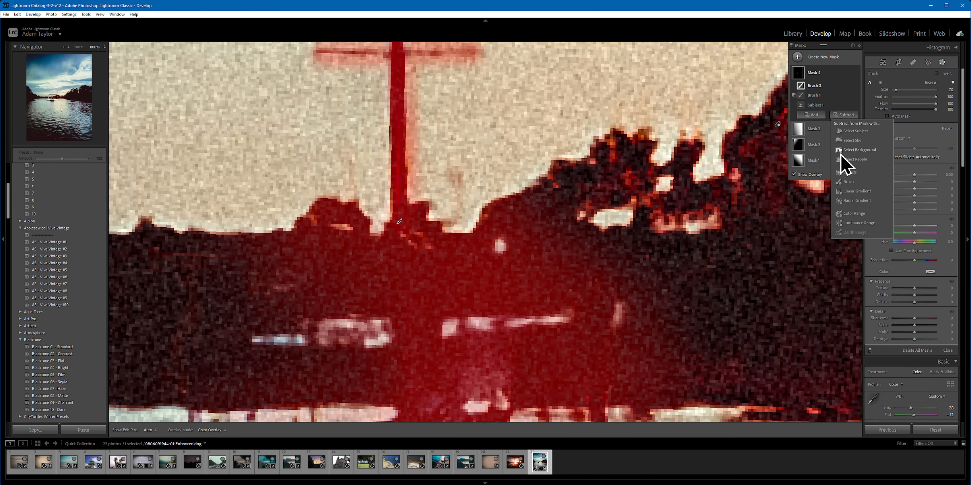
left_click(858, 185)
scroll(333, 211, "up", 7)
mouse_move(337, 204)
left_mouse_down()
mouse_move(326, 303)
mouse_move(335, 101)
mouse_move(323, 243)
left_mouse_up()
key("h")
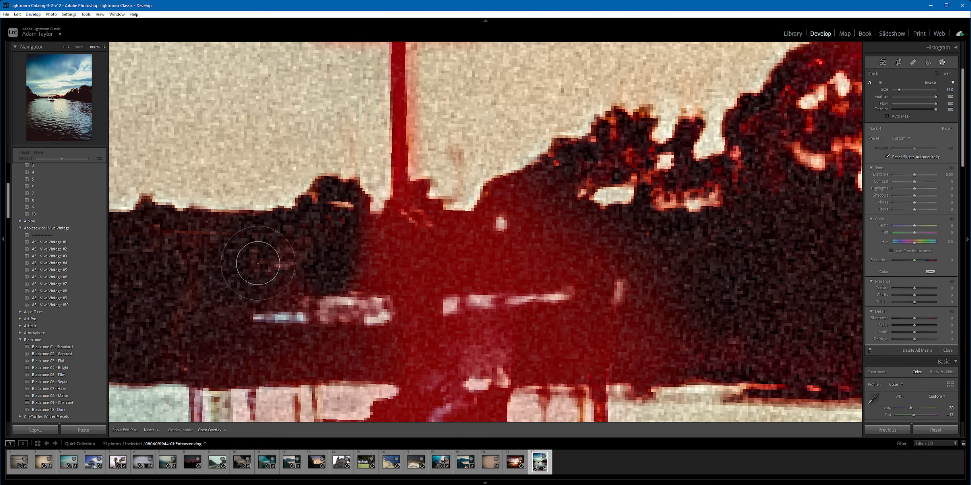
mouse_move(461, 234)
left_mouse_down()
mouse_move(509, 251)
mouse_move(624, 284)
mouse_move(547, 205)
mouse_move(629, 248)
mouse_move(611, 336)
mouse_move(640, 326)
mouse_move(643, 353)
mouse_move(523, 360)
mouse_move(627, 349)
mouse_move(695, 360)
mouse_move(737, 336)
mouse_move(770, 345)
mouse_move(682, 231)
left_mouse_up()
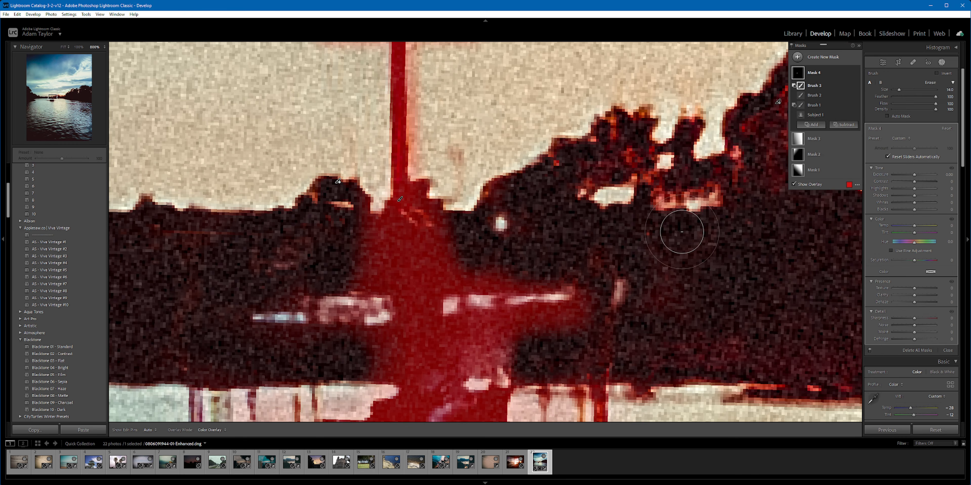
Step: Set the boat mask's Exposure to 0.41, Contrast to 33, Highlights to 27 and Shadows to 37
key("ctrl+minus")
key("ctrl+minus")
key("ctrl+minus")
key("ctrl+minus")
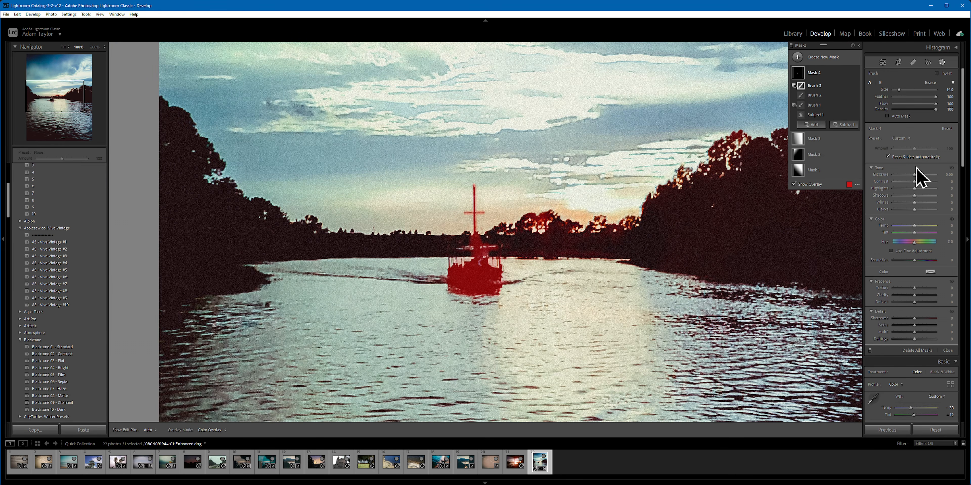
left_click_drag(914, 175, 919, 176)
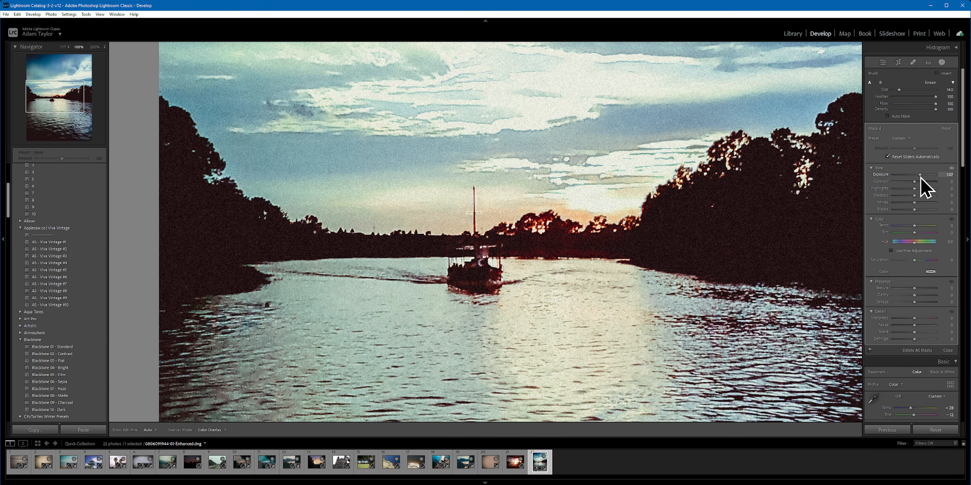
left_click_drag(920, 177, 920, 178)
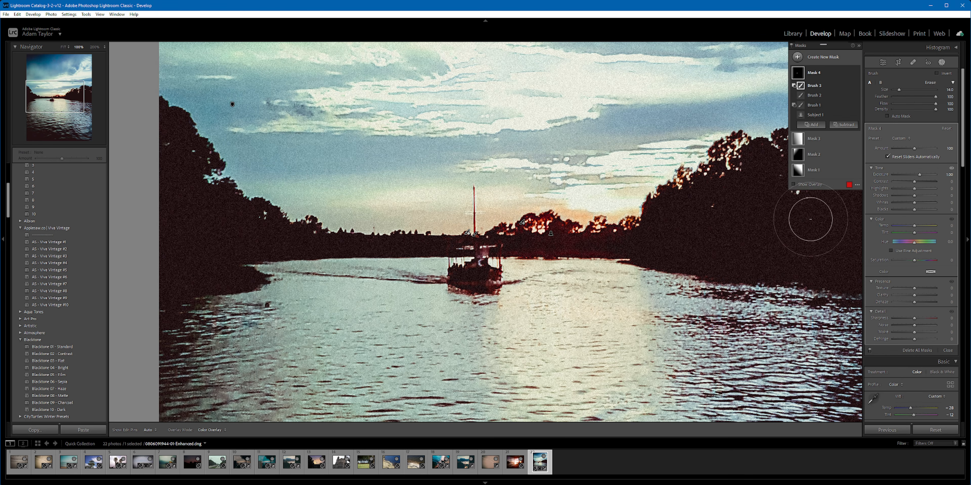
left_click_drag(920, 176, 918, 196)
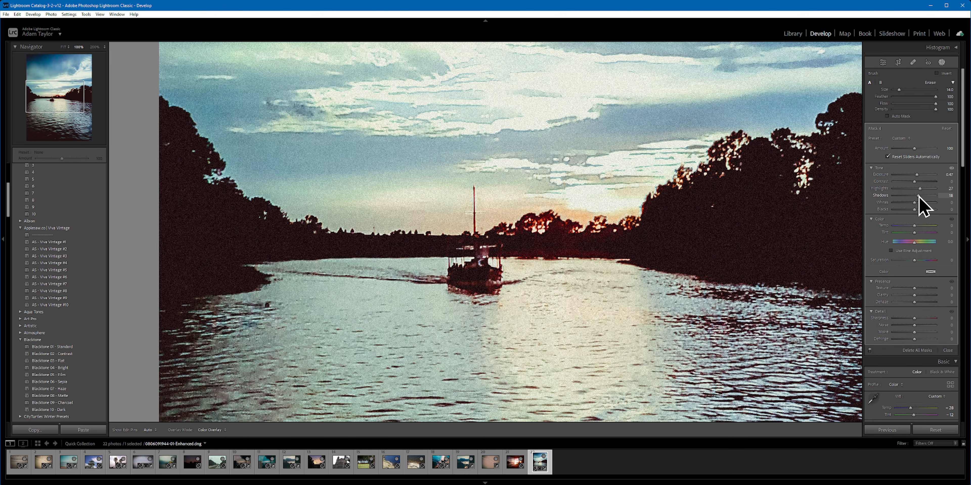
mouse_move(918, 196)
left_mouse_down()
mouse_move(921, 210)
mouse_move(911, 210)
mouse_move(920, 182)
left_mouse_up()
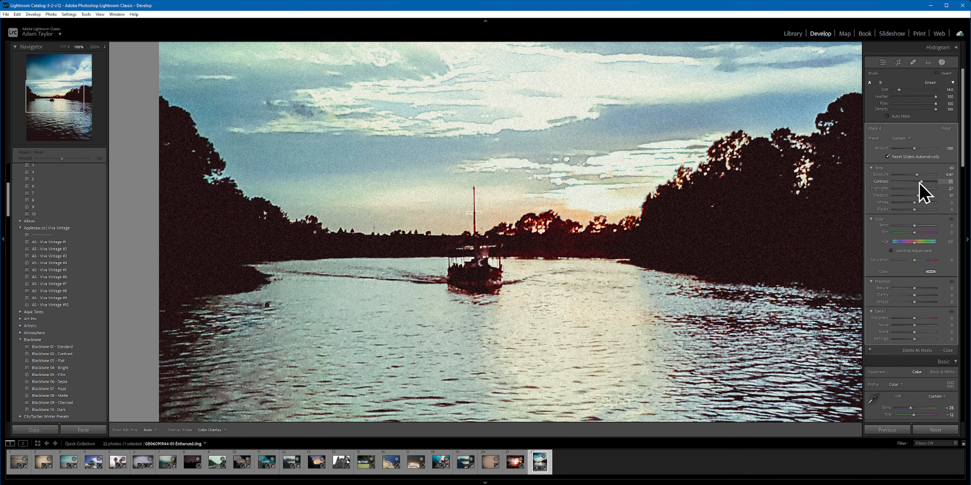
left_click_drag(920, 182, 920, 182)
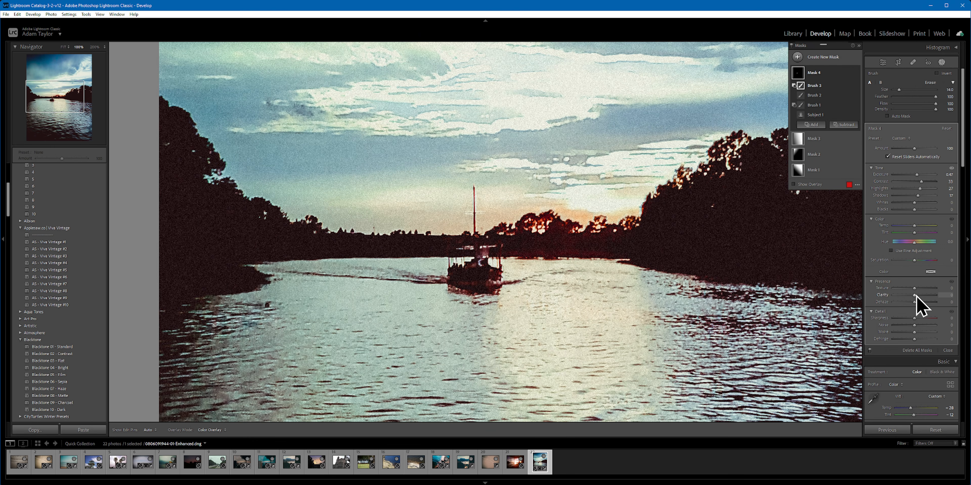
Step: Leave masking and warm the whole photo's white balance by raising Tint and Temp slightly
key("ctrl+minus")
key("ctrl+minus")
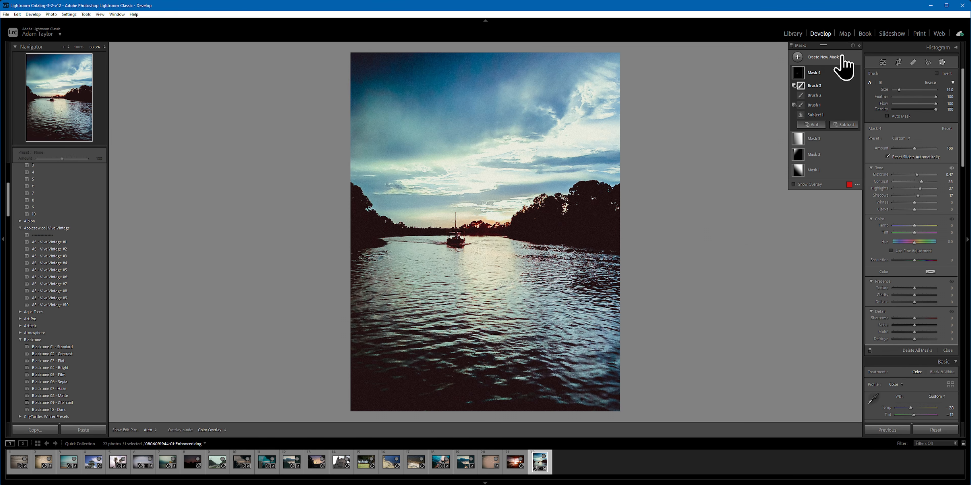
left_click(884, 62)
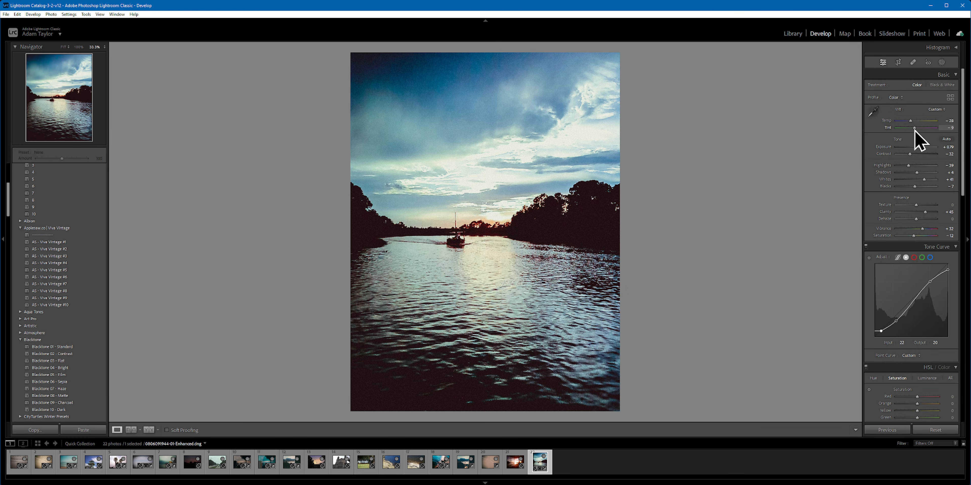
left_click_drag(917, 128, 920, 129)
left_click_drag(910, 121, 912, 120)
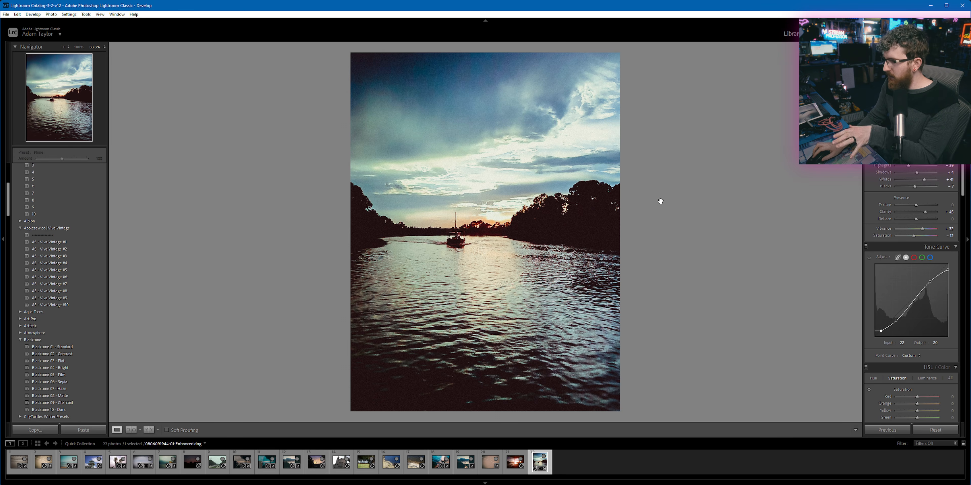
Step: Remove the added film grain by lowering the Grain Amount in Effects to its minimum
scroll(920, 320, "down", 10)
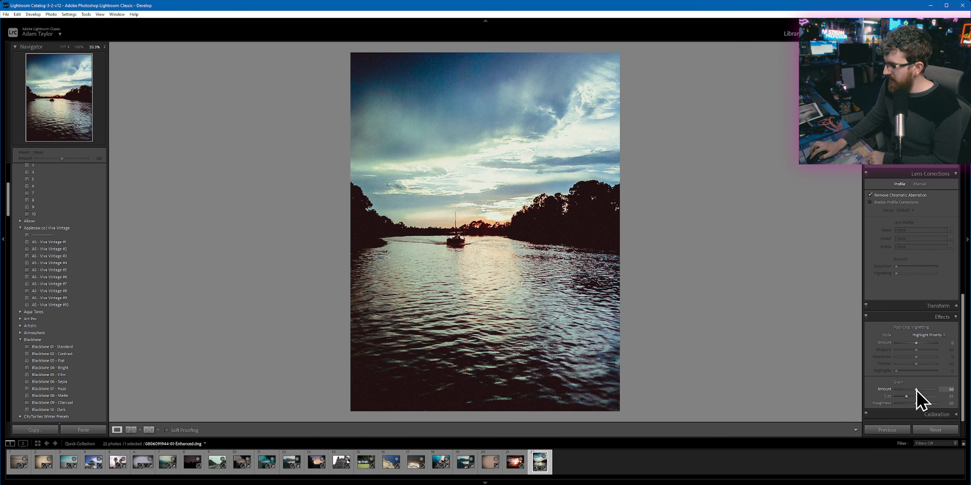
left_click_drag(916, 390, 873, 391)
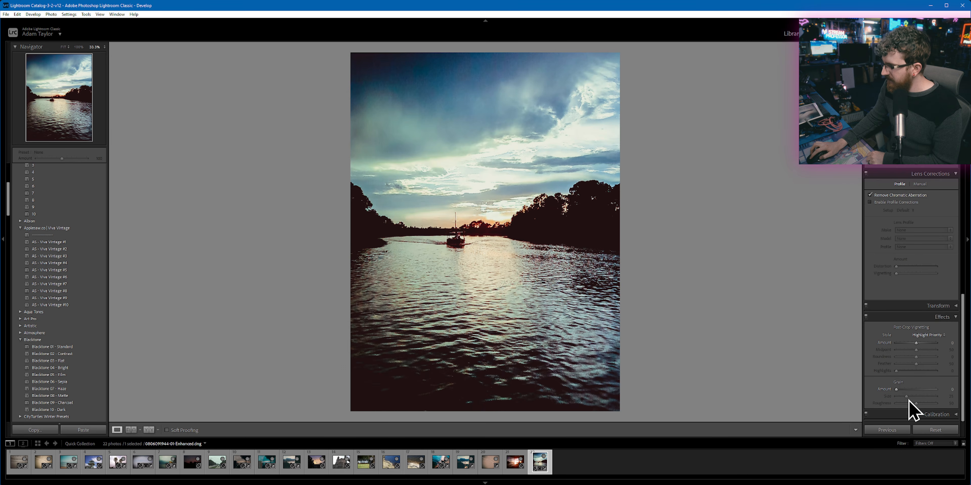
left_click(443, 87)
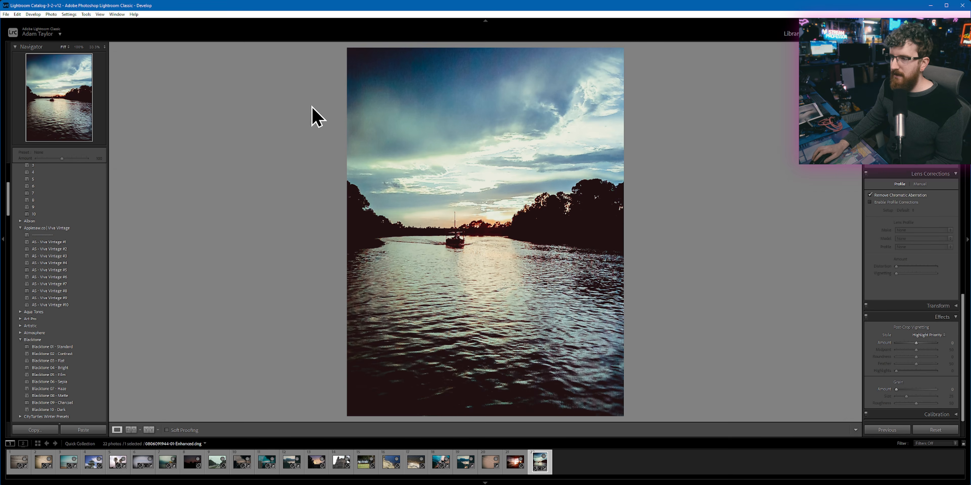
Step: Open a copy of the river photo with Lightroom adjustments in Dehancer for external editing
right_click(423, 98)
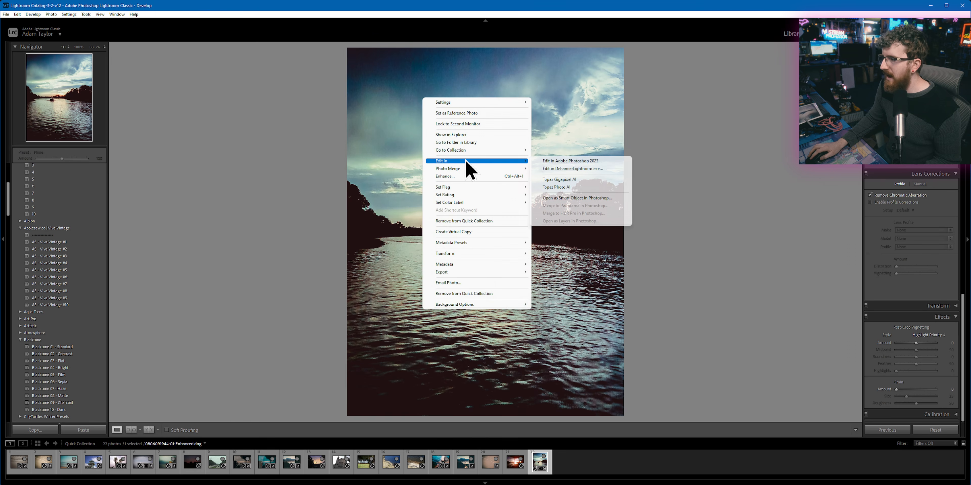
left_click(565, 170)
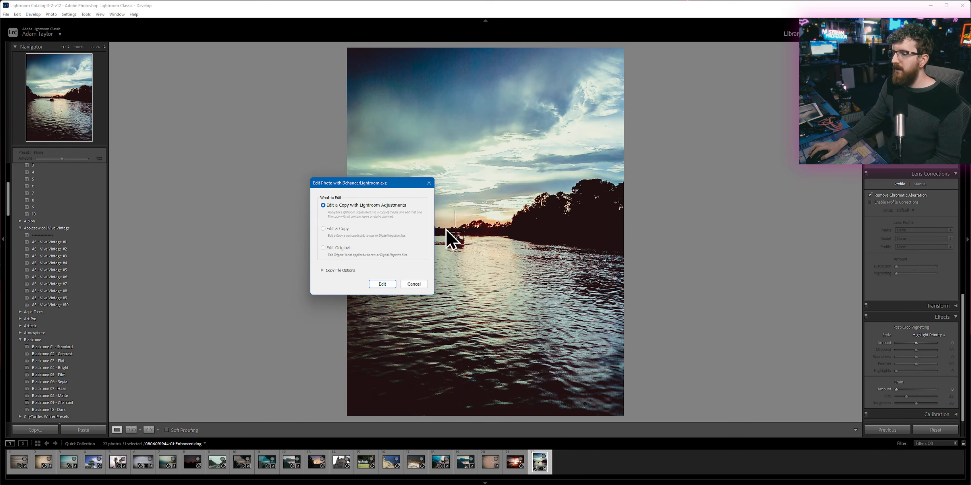
left_click(378, 282)
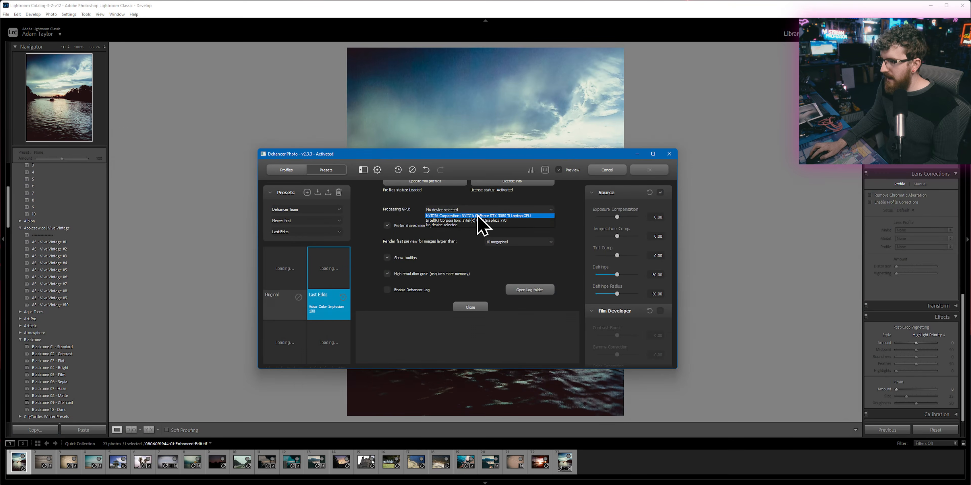
left_click(483, 216)
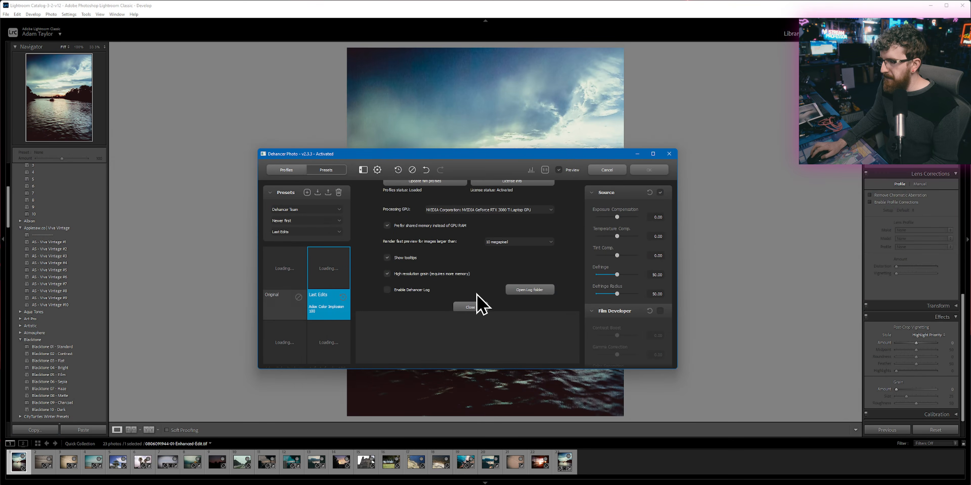
Step: Close the plug-in settings, maximize Dehancer, apply the Original preset and switch to the film profiles view
left_click(470, 307)
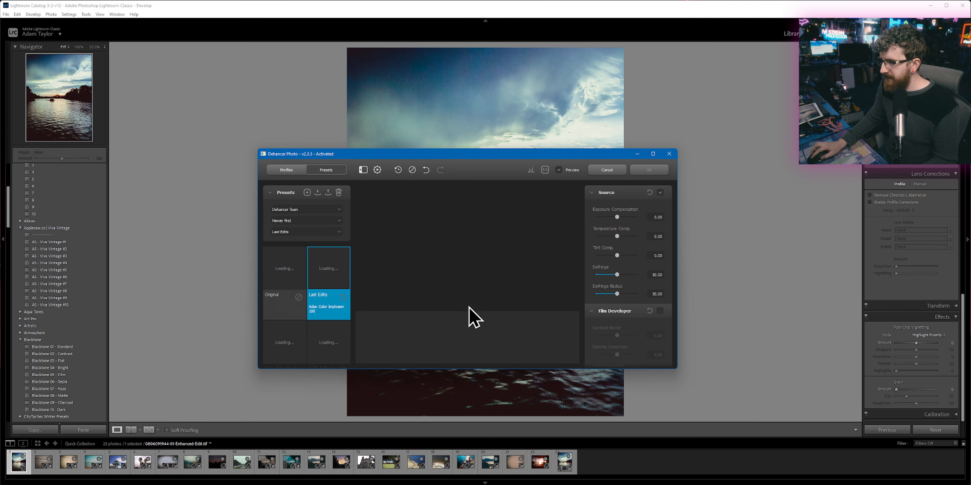
double_click(464, 155)
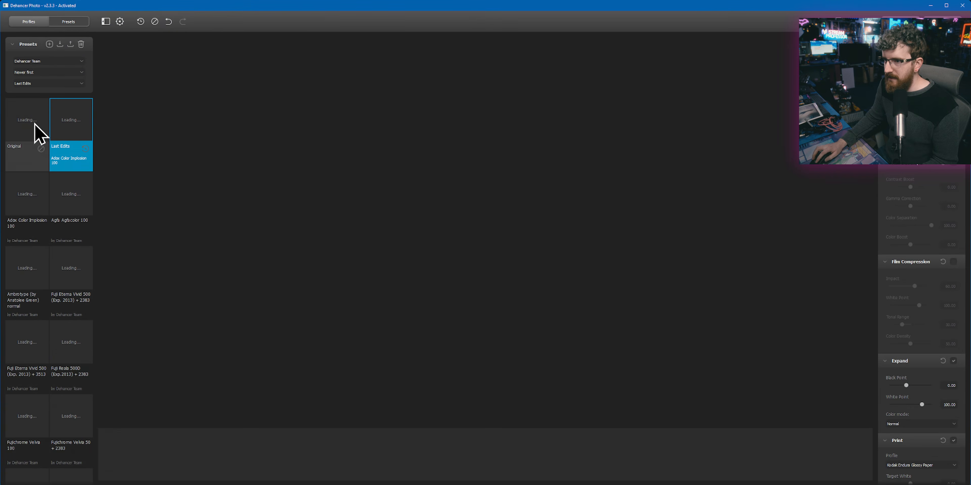
left_click(35, 124)
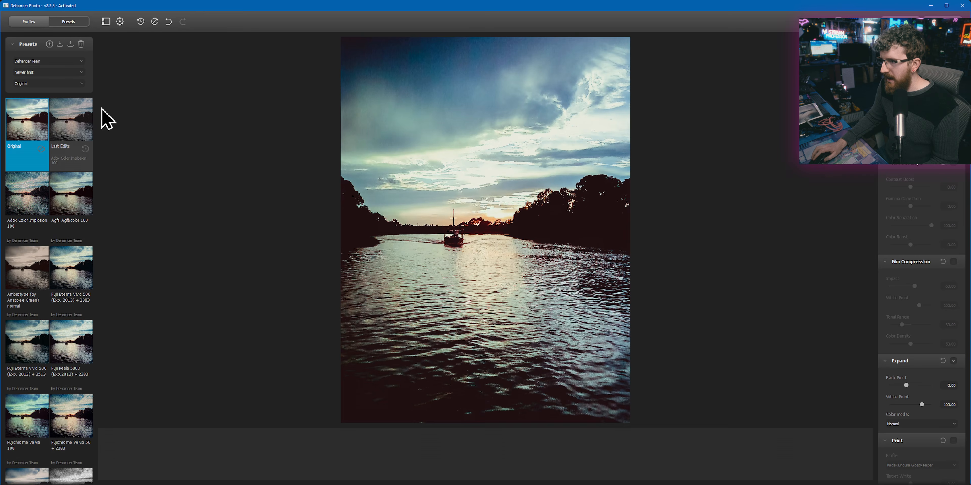
left_click(42, 21)
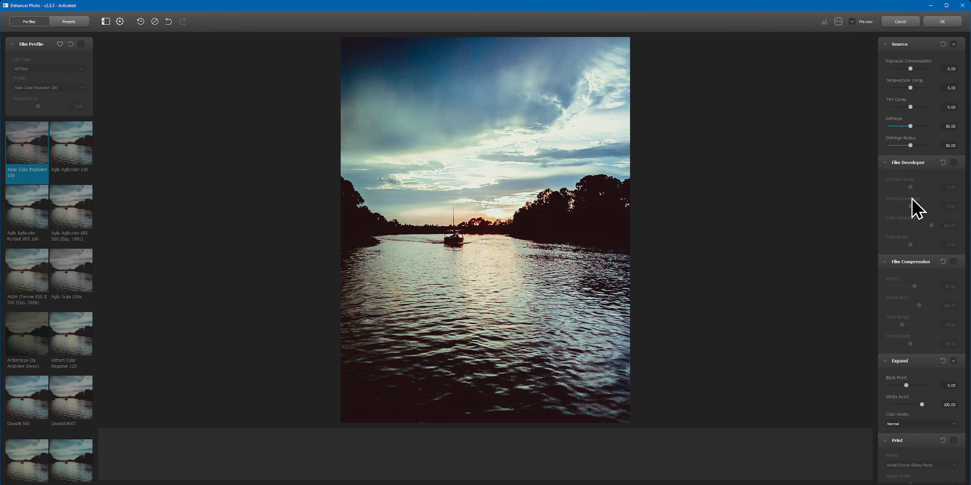
Step: Using Halation's Mask Mode as a guide, set its Source Limiter to 60 and turn Mask Mode off
scroll(912, 196, "down", 2)
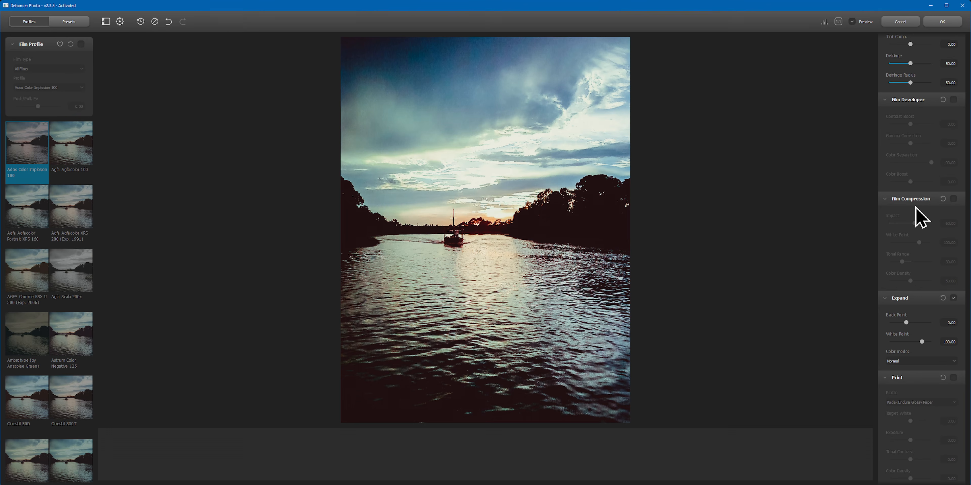
scroll(920, 281, "down", 1)
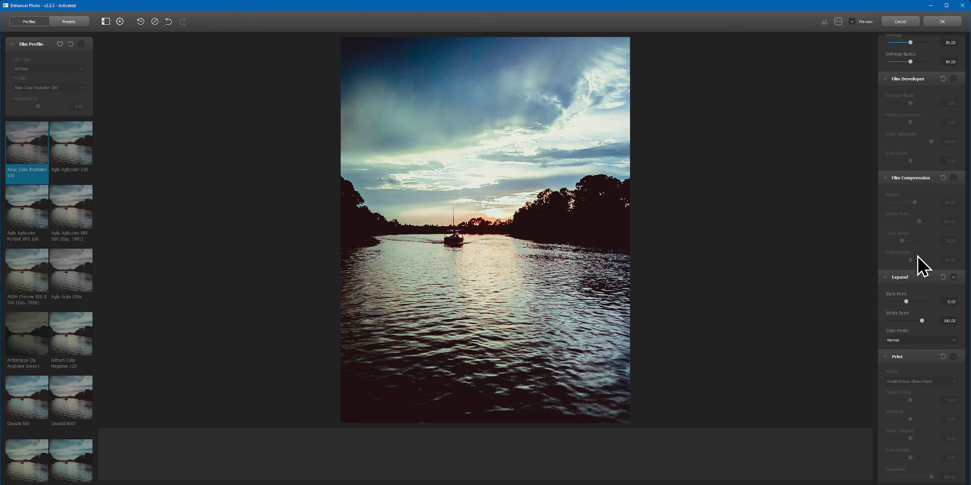
scroll(923, 287, "down", 15)
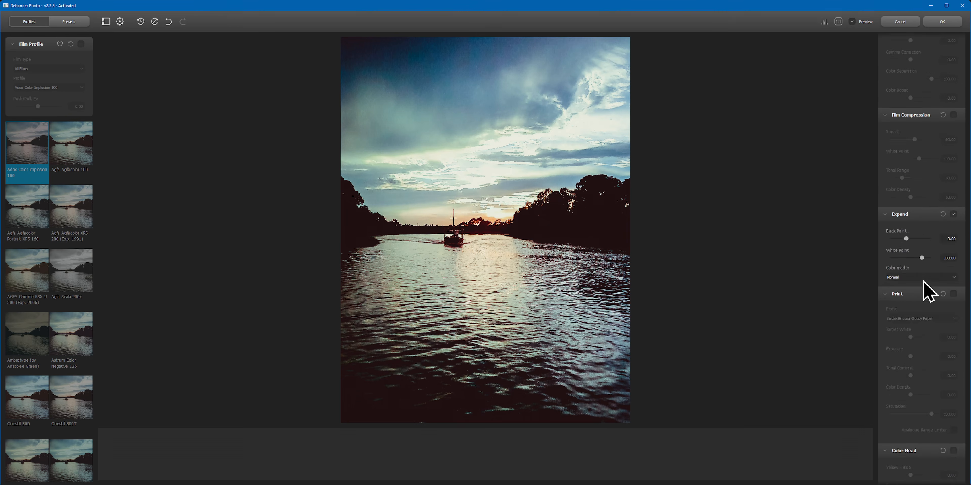
scroll(920, 296, "down", 15)
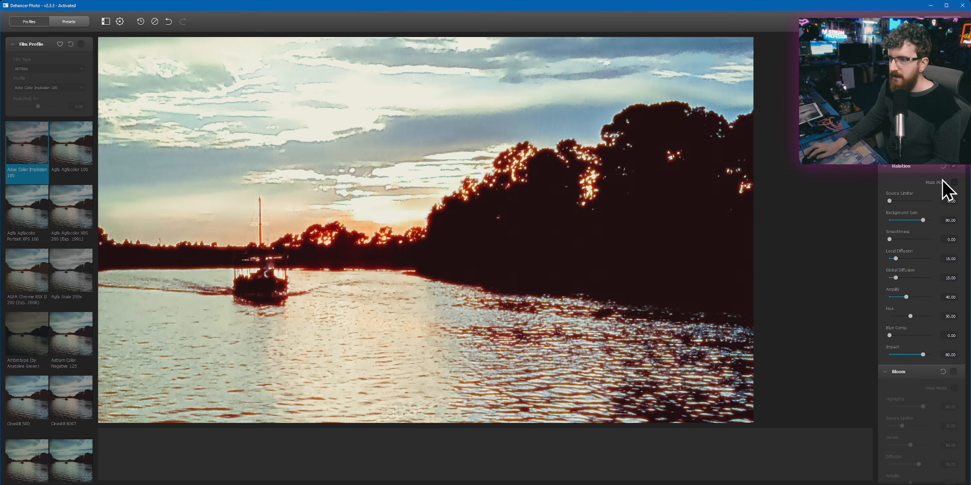
left_click(951, 182)
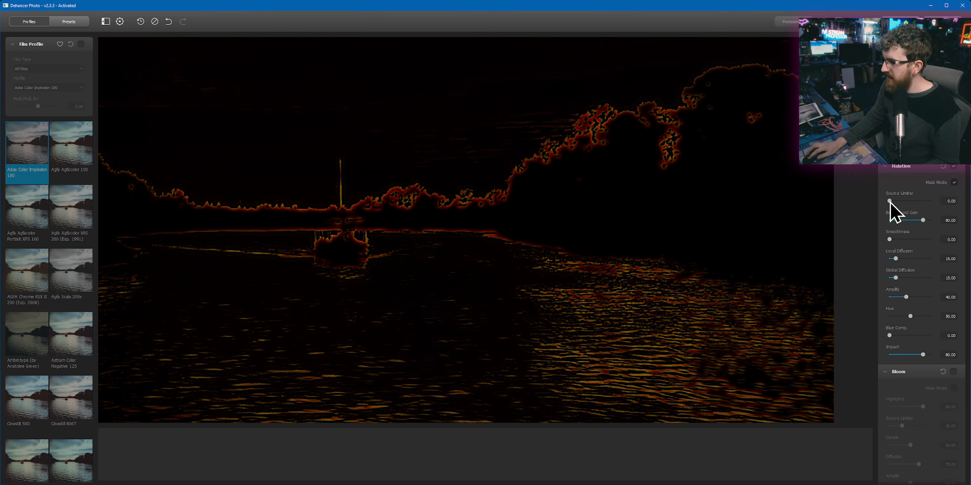
left_click_drag(894, 202, 925, 202)
left_click_drag(537, 122, 486, 304)
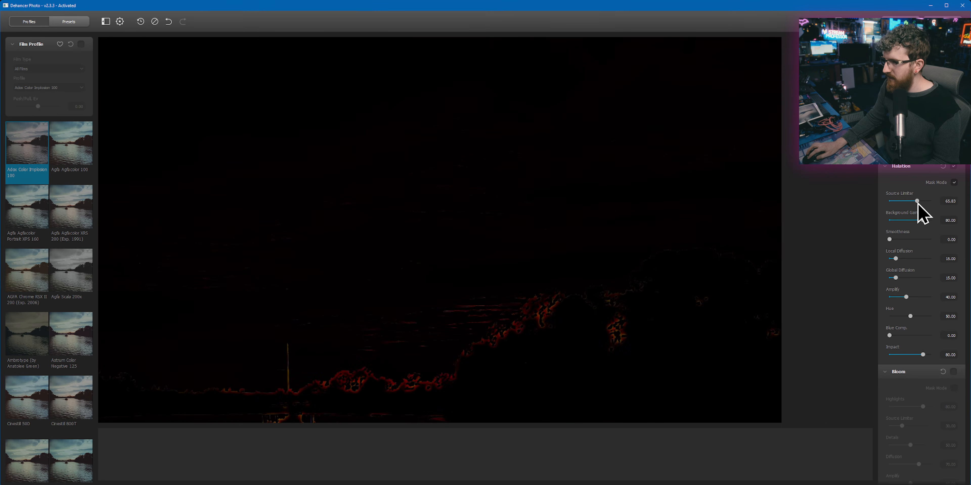
left_click_drag(914, 202, 915, 200)
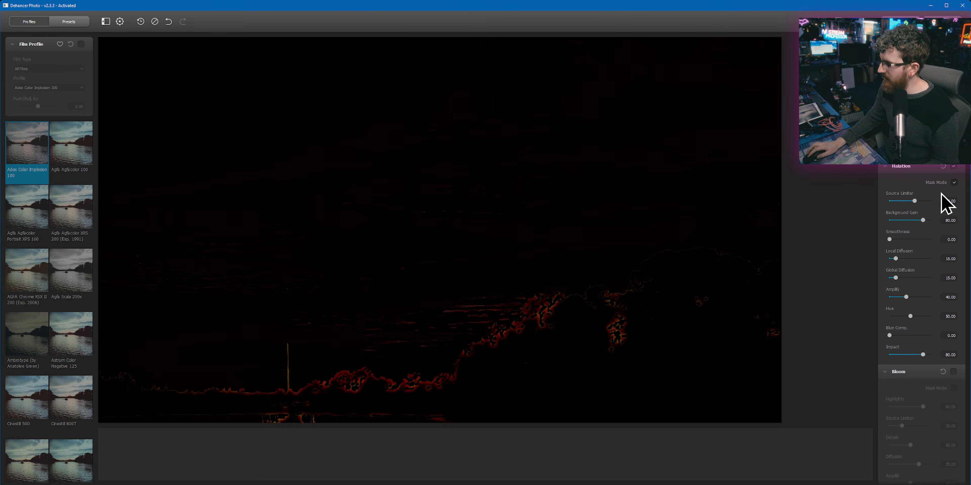
left_click(954, 182)
Step: Enable Bloom, set its Source Limiter to 59.17 using Mask Mode, and compare the photo with and without the effect
scroll(503, 315, "down", 2)
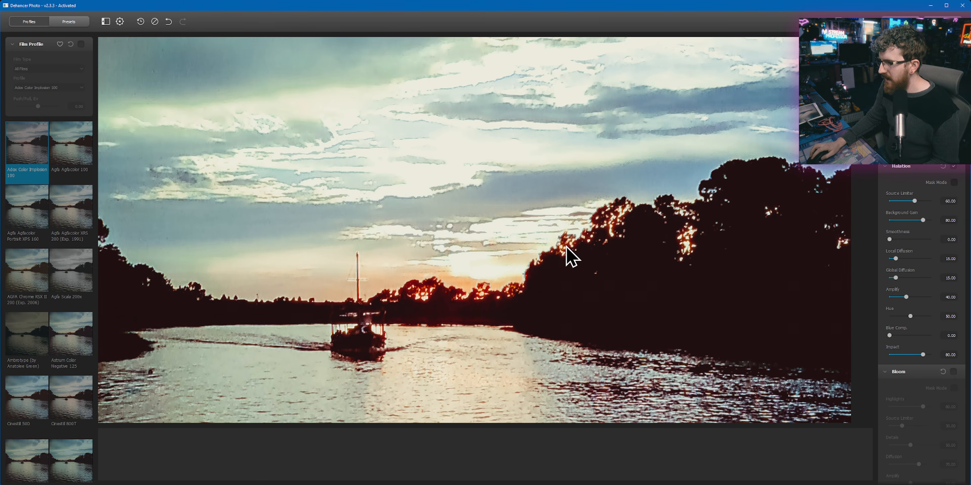
left_click_drag(471, 296, 462, 335)
left_click_drag(346, 364, 371, 290)
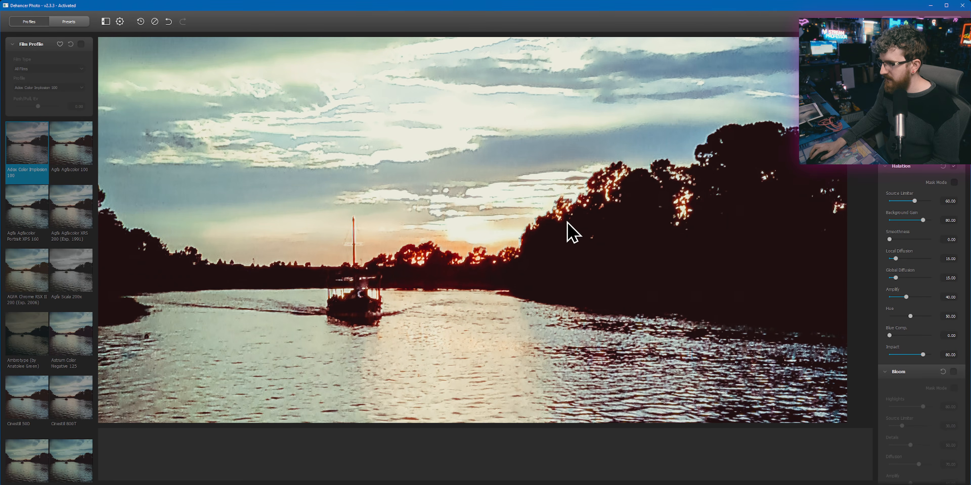
left_click_drag(468, 289, 413, 308)
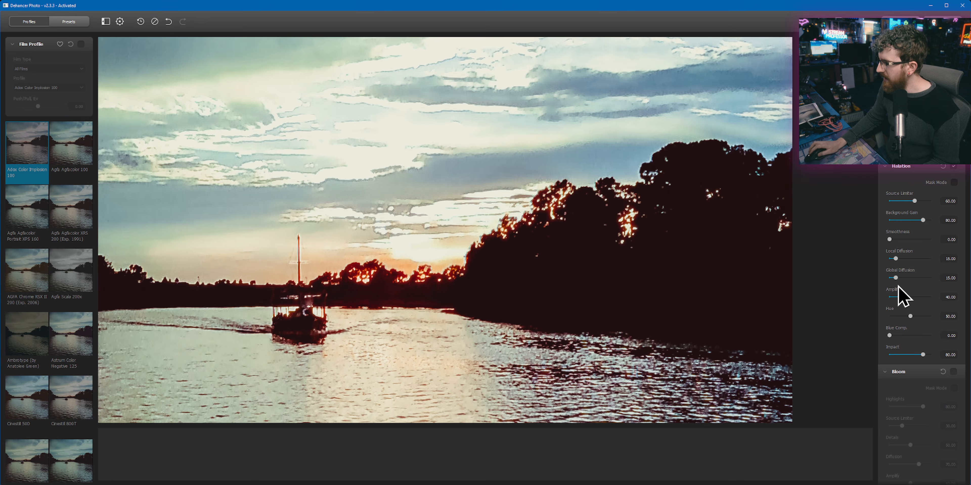
scroll(920, 383, "down", 3)
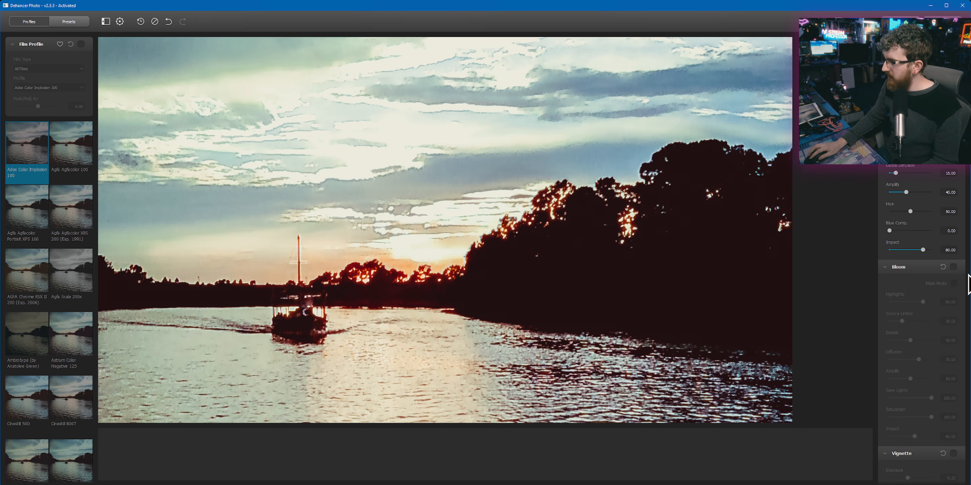
left_click(953, 267)
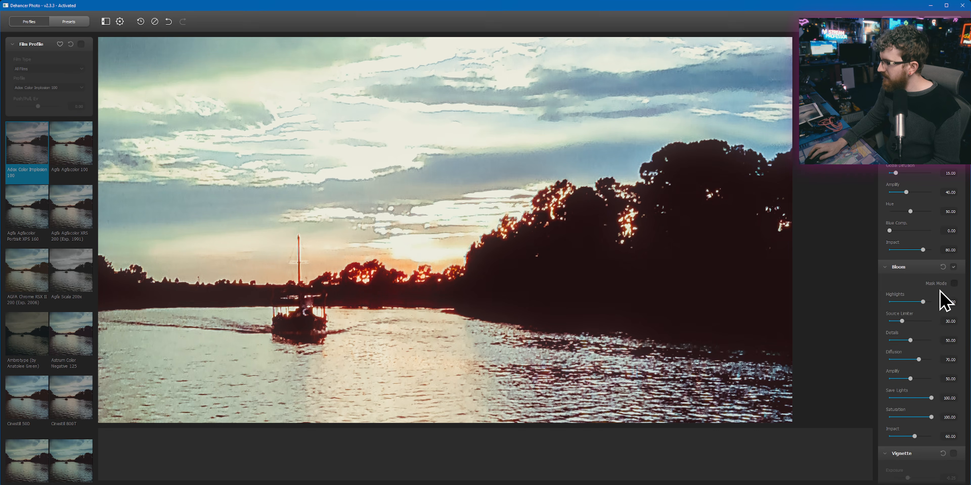
left_click(954, 283)
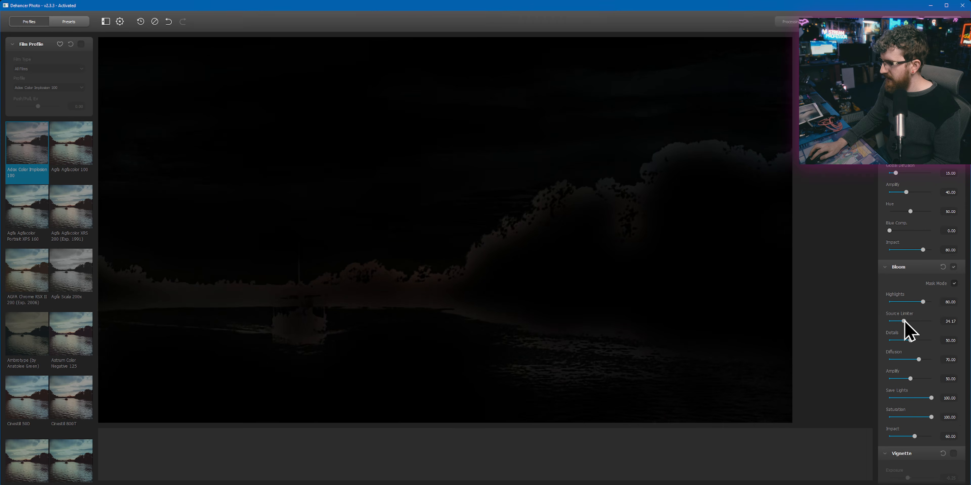
left_click_drag(929, 321, 923, 320)
left_click(954, 284)
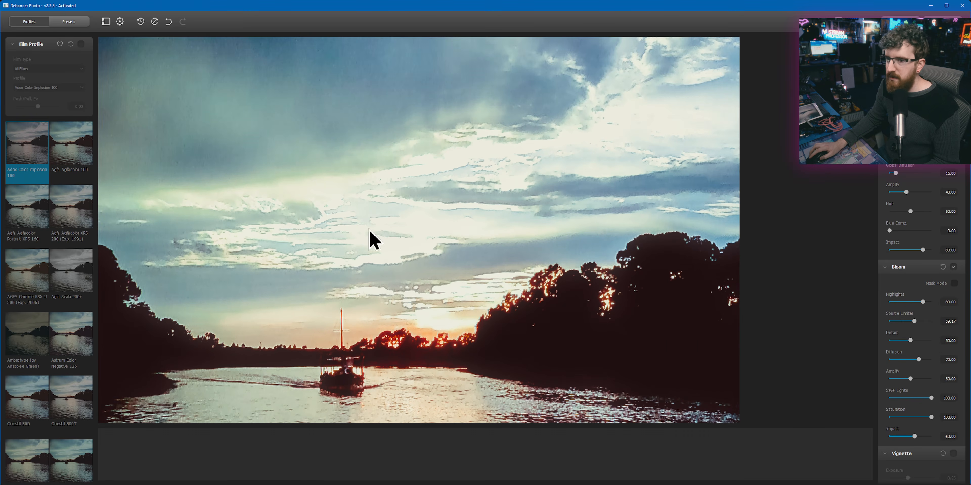
left_click(953, 268)
left_click(954, 267)
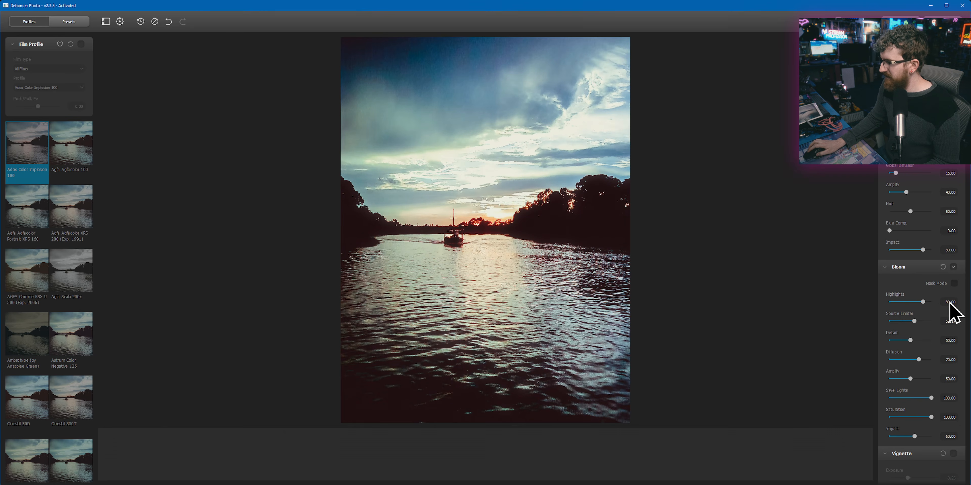
Step: Set Bloom's Diffusion to 98.33 and Amplify to 76.67 using Mask Mode, set Save Lights to 76.67 and fine-tune Impact
left_click(954, 283)
left_click(927, 360)
left_click_drag(928, 360, 896, 361)
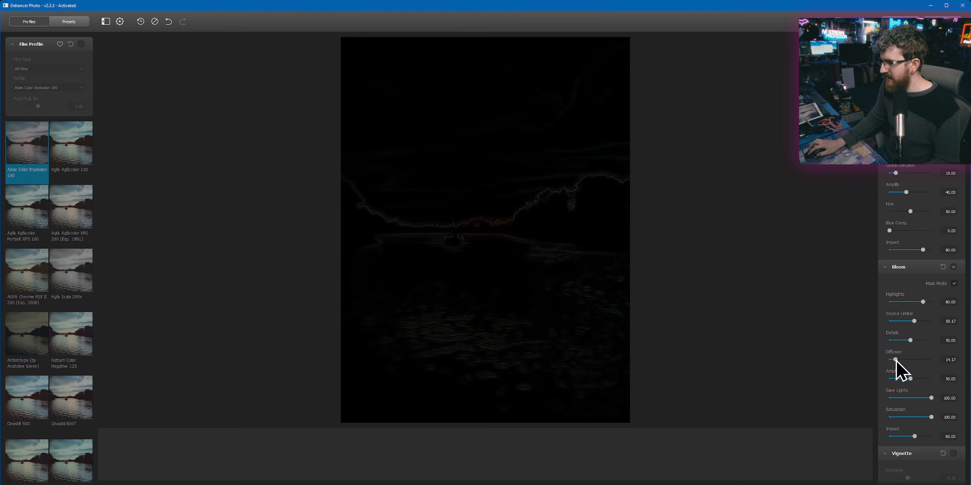
left_click_drag(896, 361, 922, 378)
left_click(954, 284)
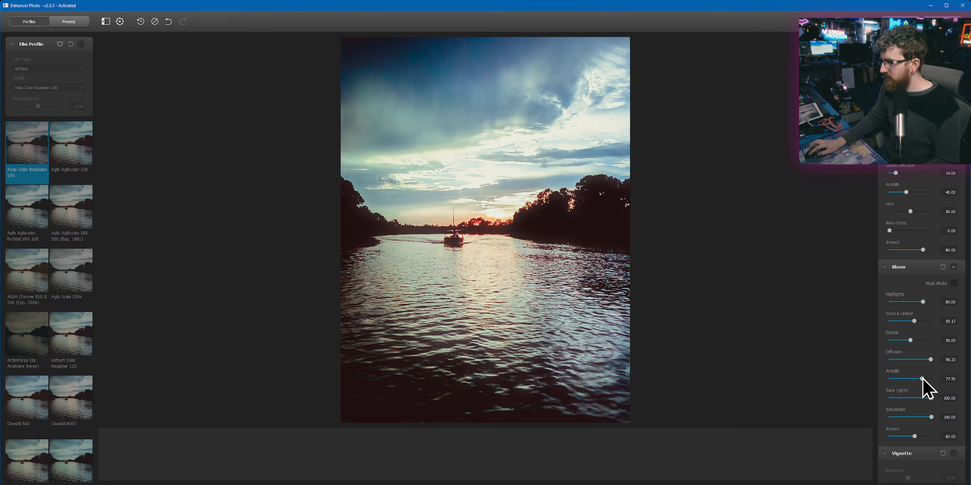
left_click(953, 267)
left_click(954, 267)
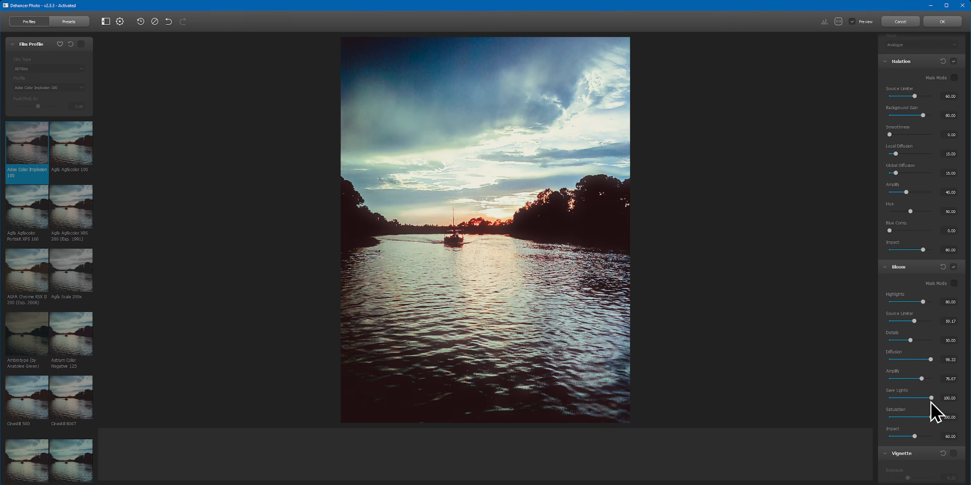
mouse_move(924, 399)
left_mouse_down()
mouse_move(901, 399)
mouse_move(924, 400)
left_mouse_up()
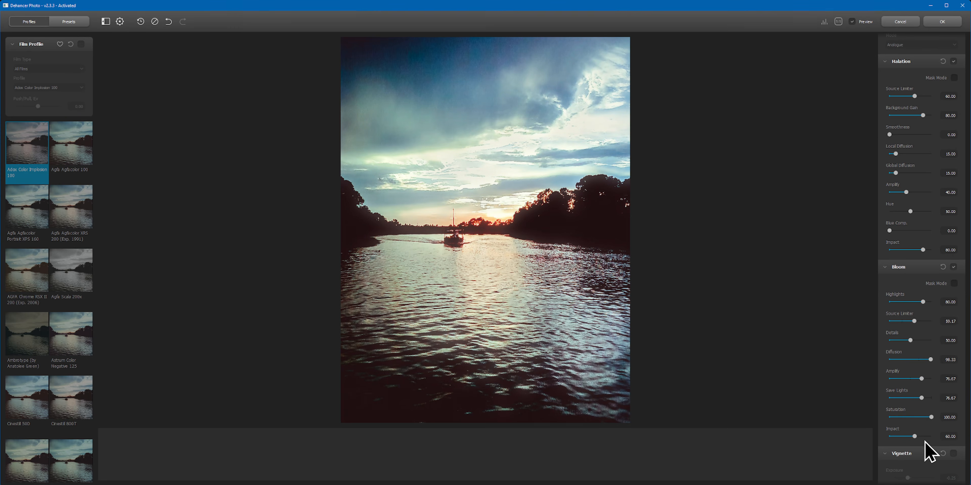
left_click_drag(916, 437, 917, 437)
Step: Set Halation's Impact to 51.67, Local Diffusion to 36.67 and Global Diffusion to 55.83, and compare against the unedited photo
left_click_drag(925, 252, 909, 250)
left_click(896, 155)
left_click_drag(899, 173, 905, 155)
scroll(916, 110, "up", 4)
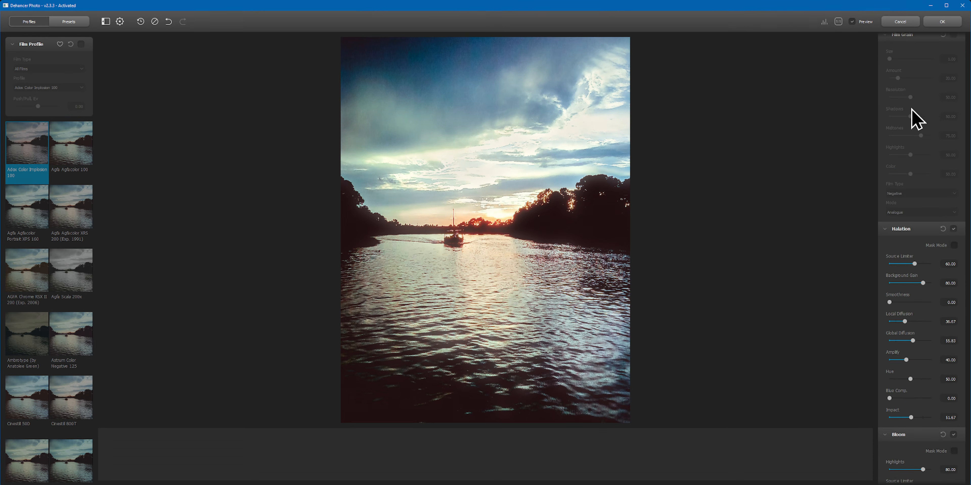
left_click(852, 22)
left_click(852, 22)
left_click(852, 21)
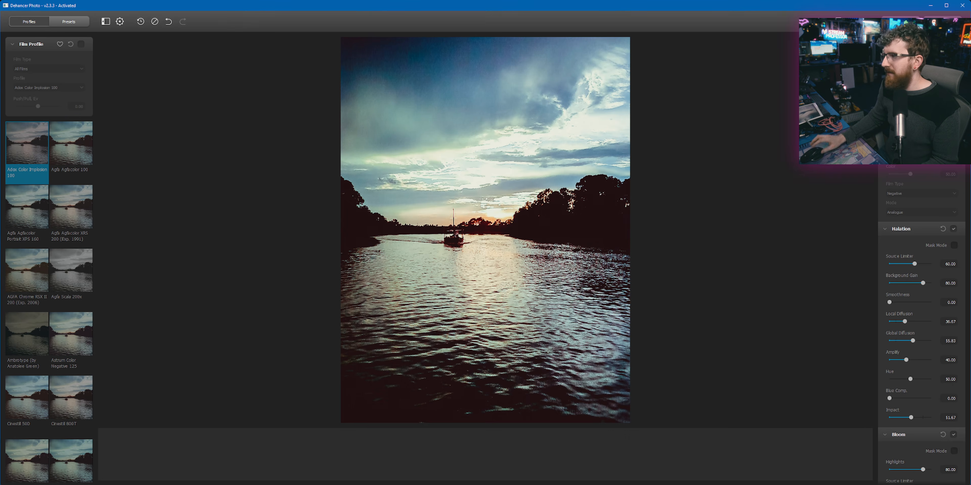
left_click(548, 191)
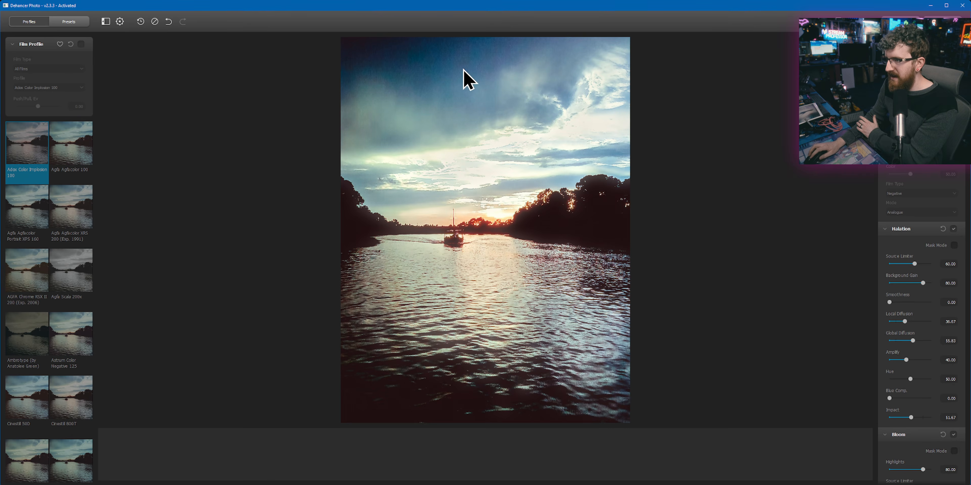
Step: Enable Film Grain and, viewing the photo at full size, set its Amount to 10.83 and Size to 2.01
scroll(906, 199, "up", 2)
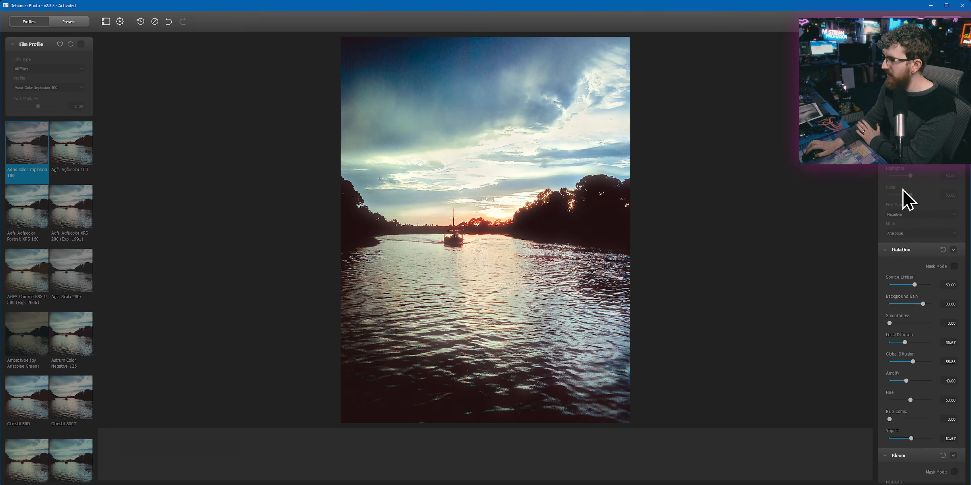
left_click(953, 118)
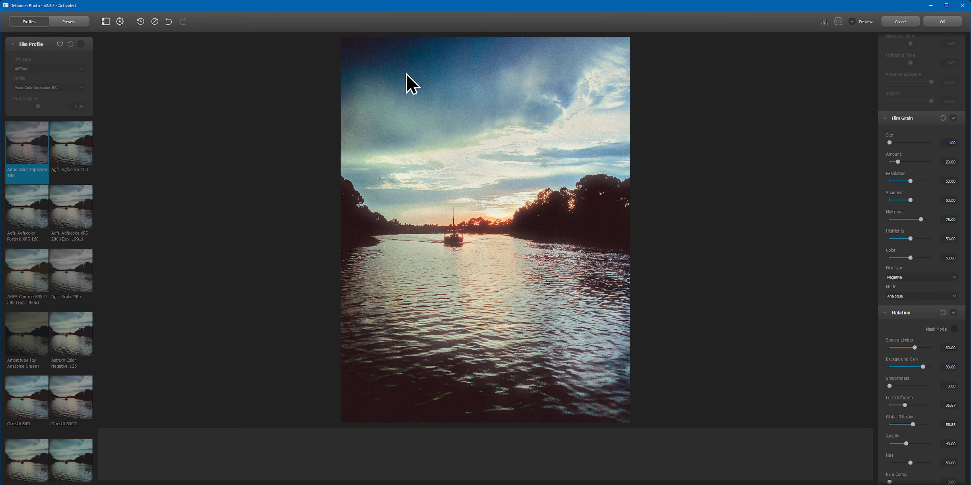
left_click(839, 21)
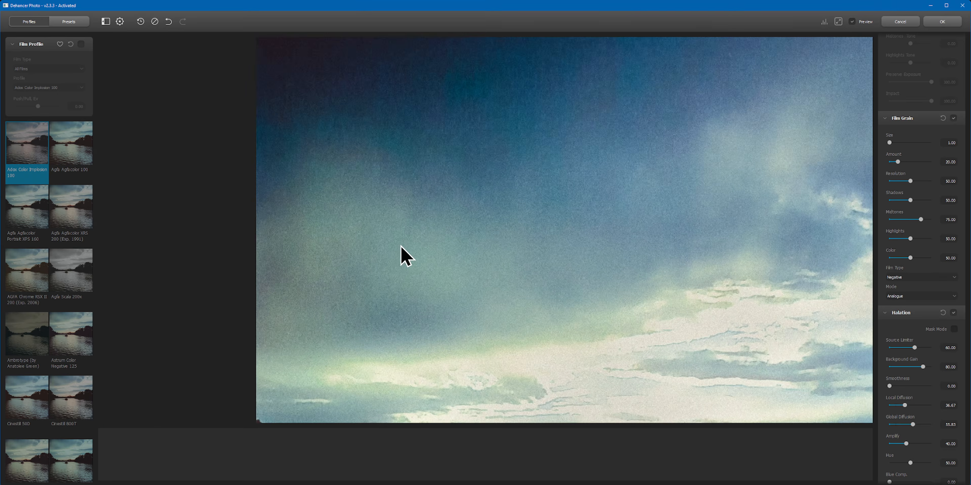
left_click_drag(401, 246, 368, 198)
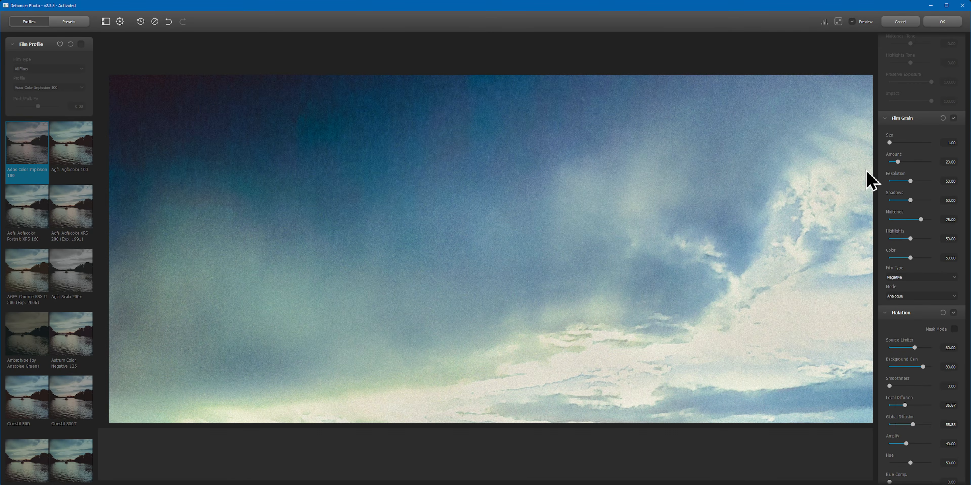
scroll(928, 174, "up", 3)
scroll(919, 246, "down", 4)
left_click_drag(890, 121, 896, 141)
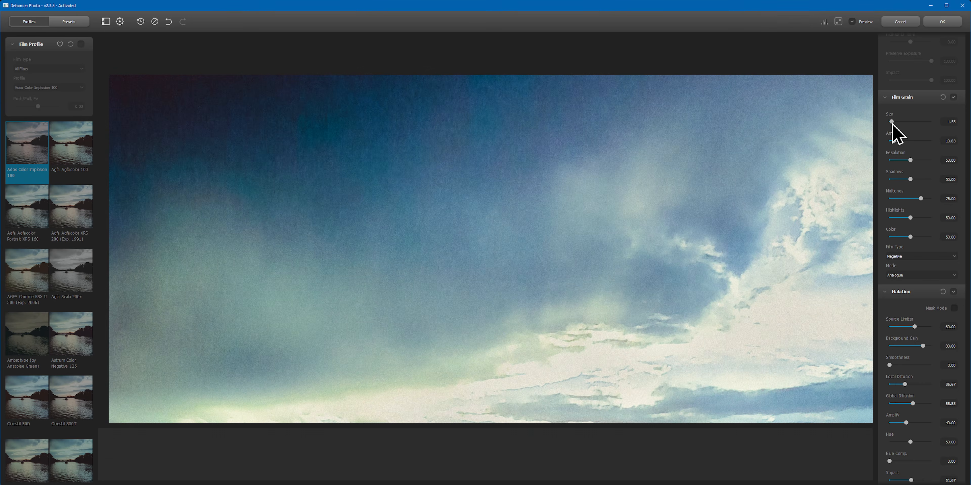
left_click_drag(894, 123, 893, 123)
Step: Refine the grain with Midtones 63.33, Shadows 70 and Color 39.17, and set its Film Type to Positive
left_click_drag(565, 340, 490, 138)
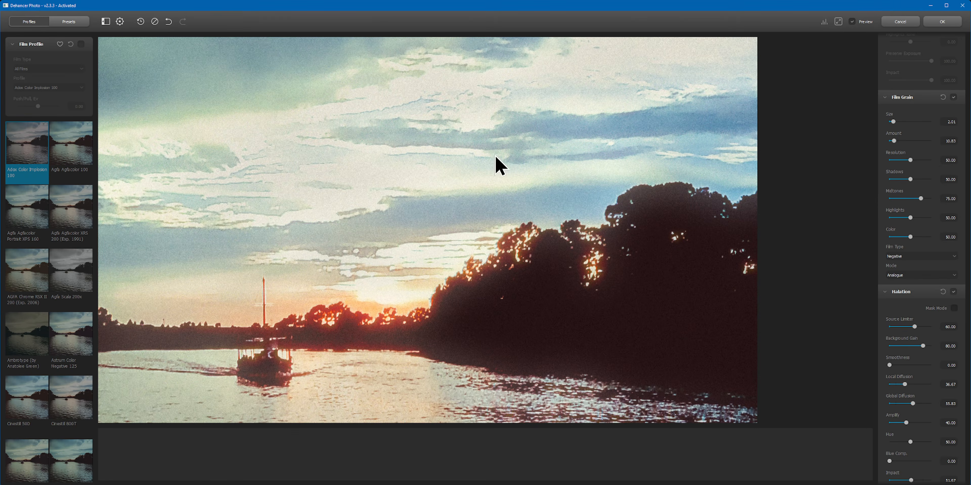
left_click_drag(374, 258, 457, 185)
left_click_drag(634, 181, 374, 204)
left_click_drag(506, 222, 493, 336)
left_click_drag(539, 226, 535, 261)
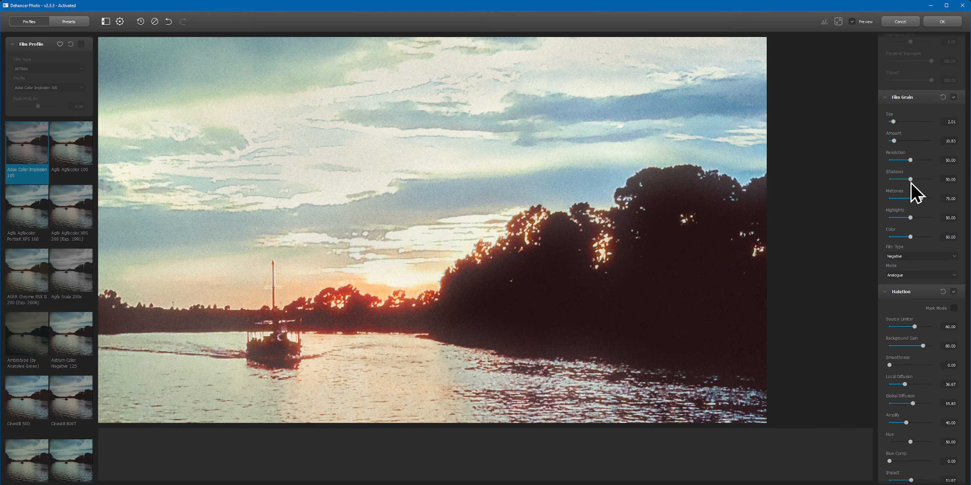
left_click(917, 198)
left_click_drag(912, 198, 920, 181)
left_click(919, 180)
left_click(919, 237)
mouse_move(919, 238)
left_mouse_down()
mouse_move(895, 238)
mouse_move(943, 240)
mouse_move(906, 241)
left_mouse_up()
left_click(909, 257)
left_click(909, 267)
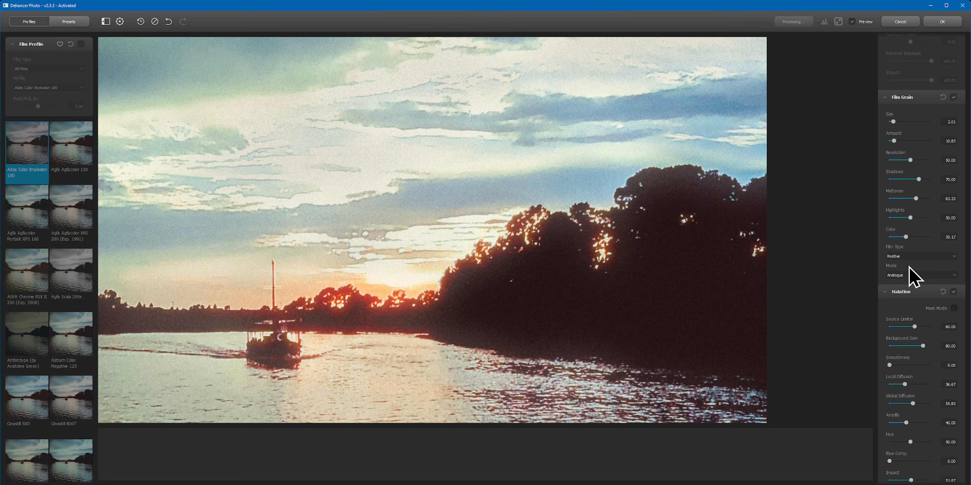
scroll(587, 317, "up", 5)
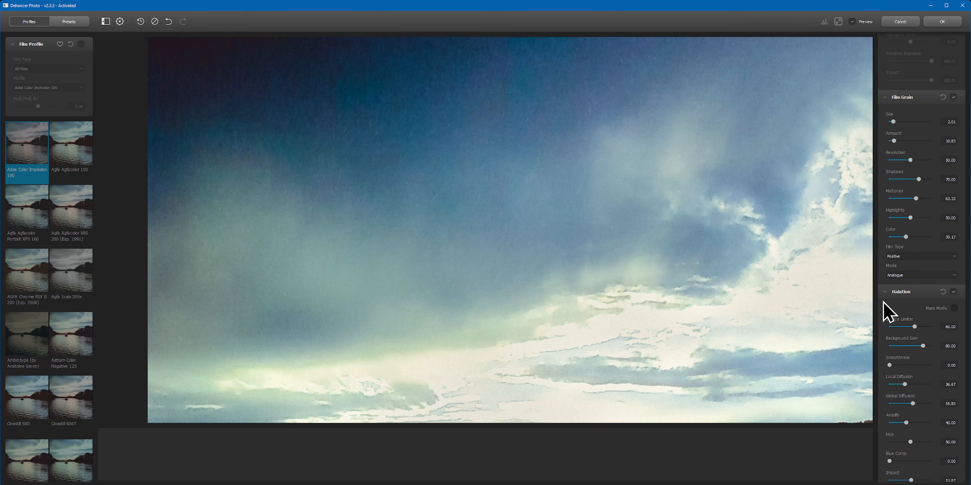
Step: Set the grain's Film Type to Negative and its Mode to Analogue after trying Digital (experimental), checking the sky at full size
left_click(908, 257)
left_click(908, 263)
left_click(908, 275)
left_click(912, 286)
left_click_drag(679, 332, 620, 305)
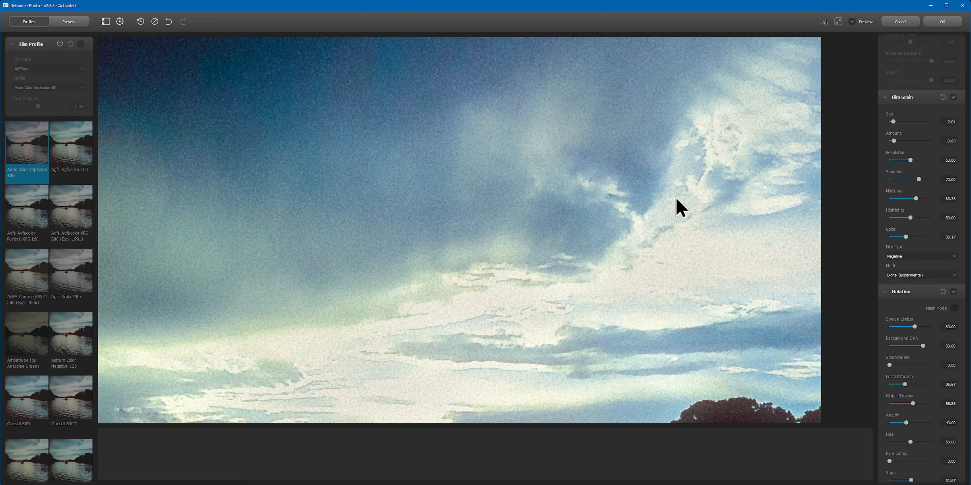
left_click(906, 275)
left_click(910, 286)
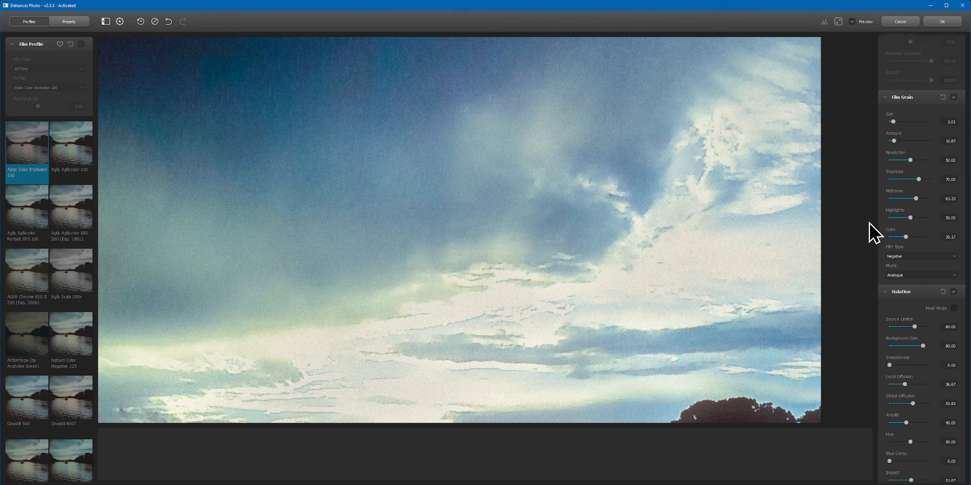
left_click_drag(603, 142, 631, 248)
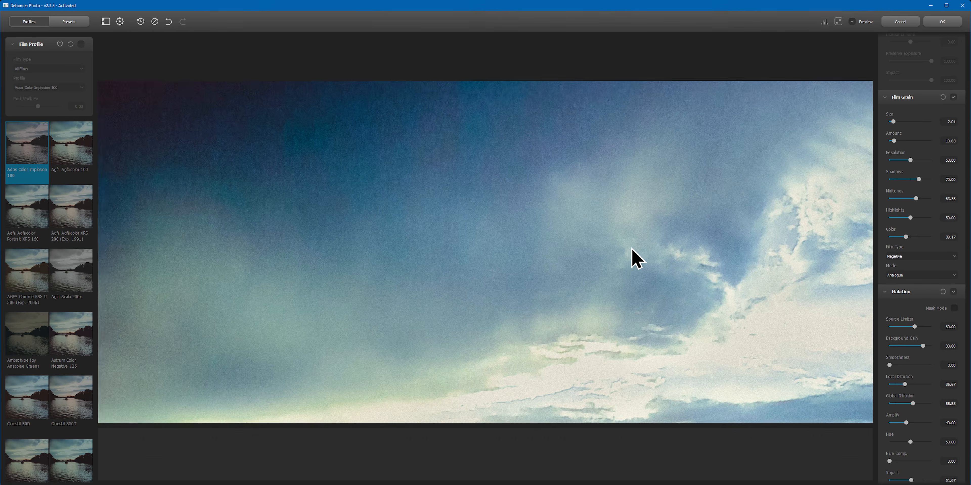
Step: Compare the whole river photo with and without the applied film effects
scroll(631, 249, "down", 5)
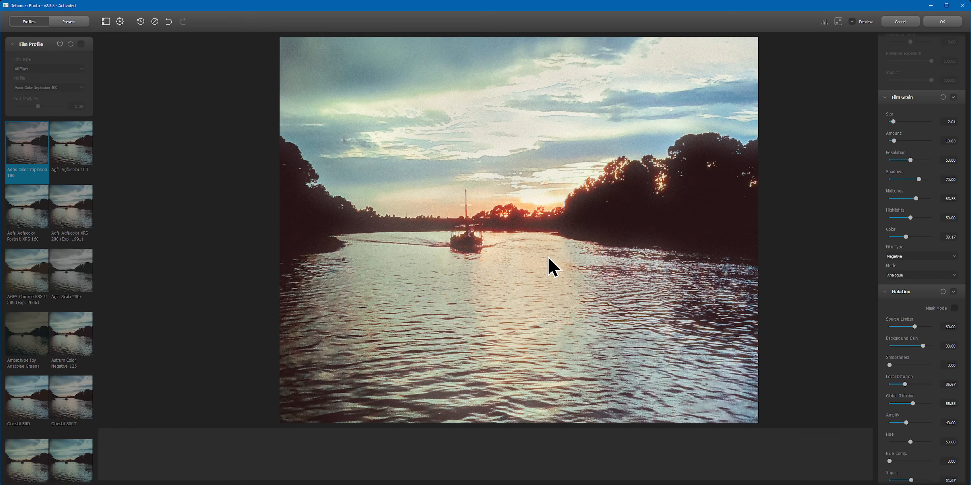
scroll(547, 257, "down", 3)
left_click_drag(609, 207, 547, 217)
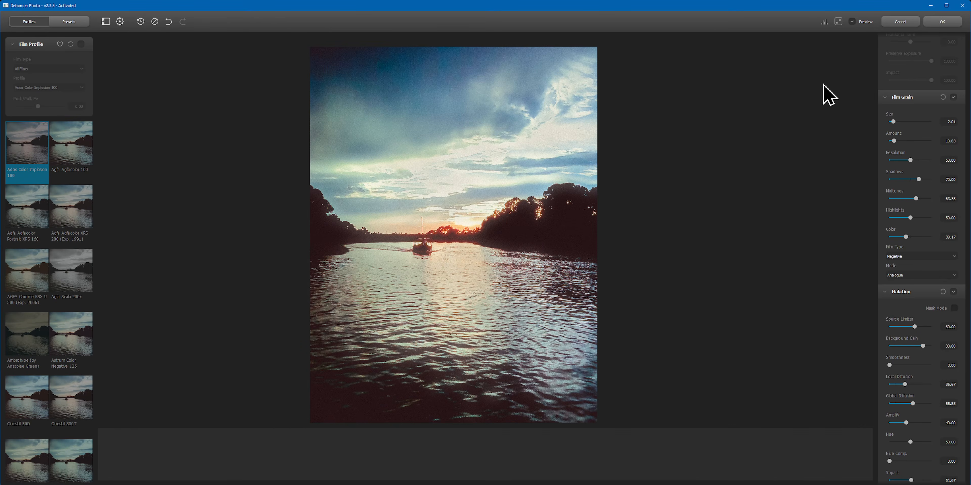
left_click(852, 22)
left_click(852, 22)
Step: Try Film Compression with White Point 99.58 and an adjusted Color Density
scroll(941, 201, "up", 8)
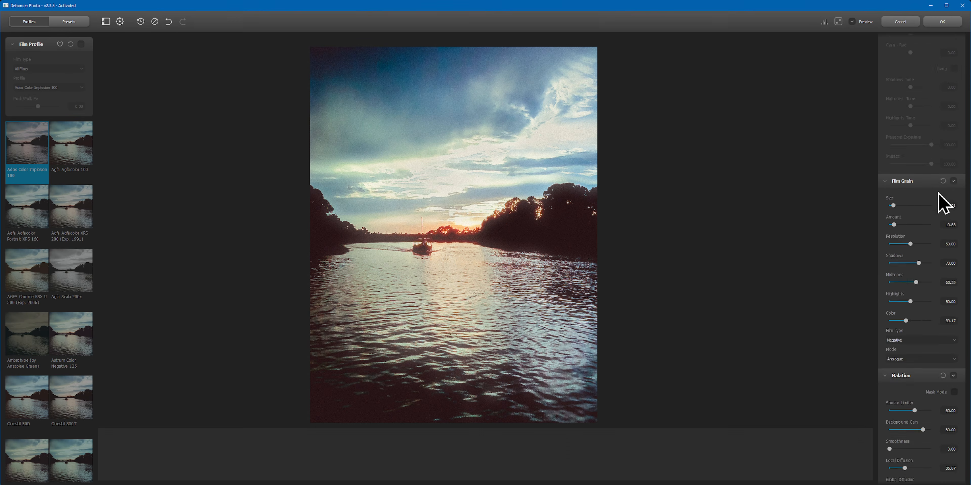
scroll(915, 242, "up", 3)
scroll(911, 231, "up", 5)
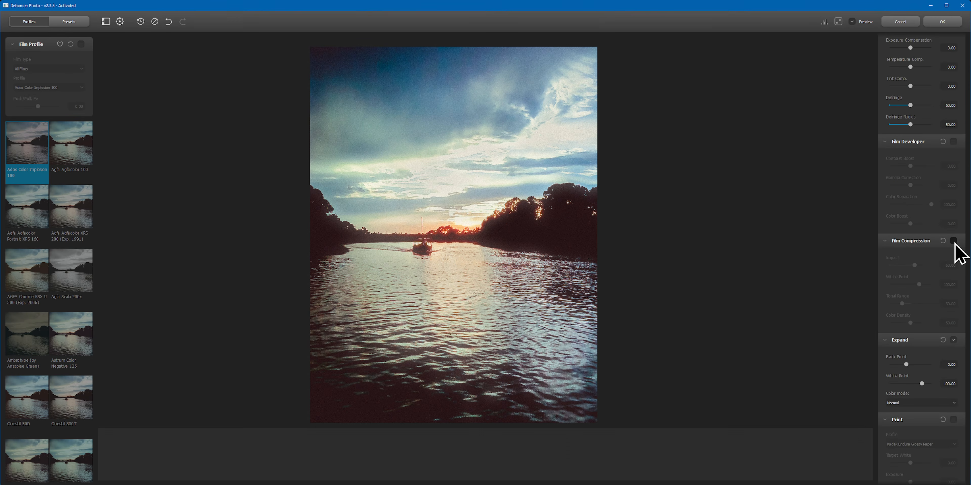
left_click(954, 241)
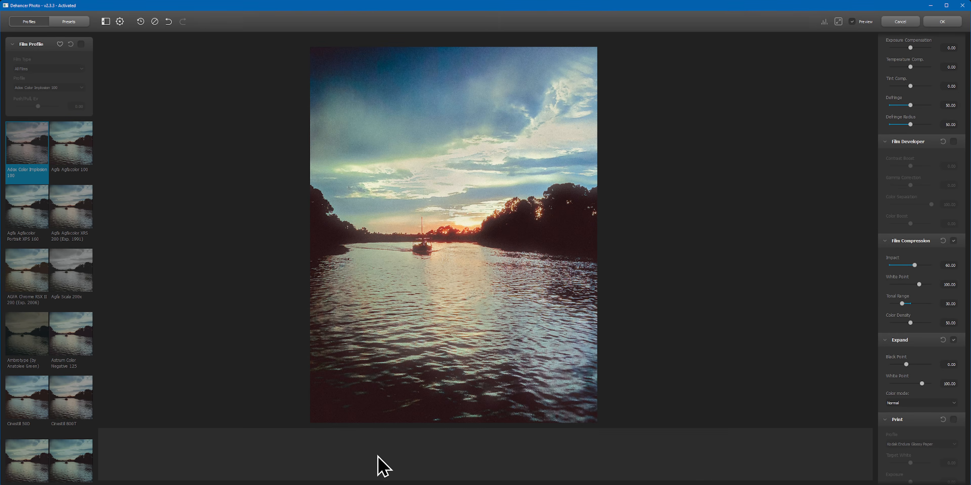
left_click(826, 23)
left_click(824, 23)
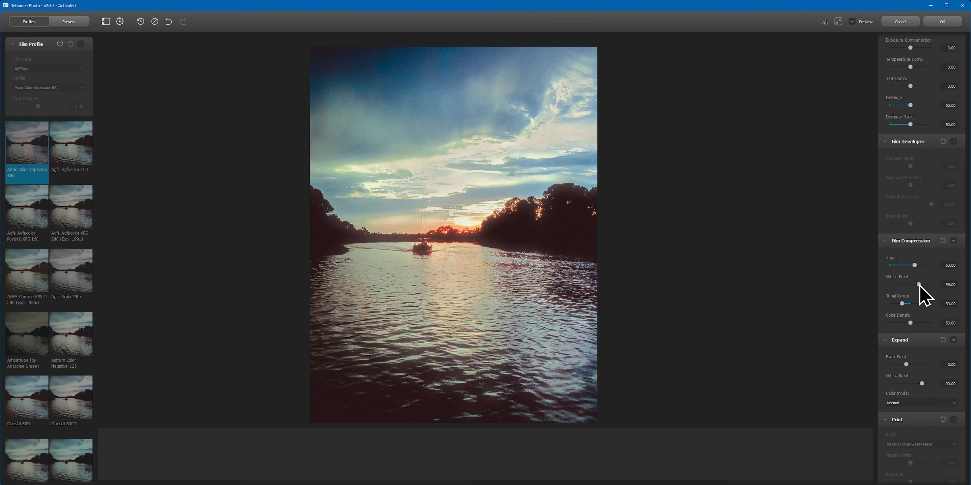
mouse_move(919, 285)
left_mouse_down()
mouse_move(899, 285)
mouse_move(923, 285)
left_mouse_up()
left_click_drag(910, 323, 914, 323)
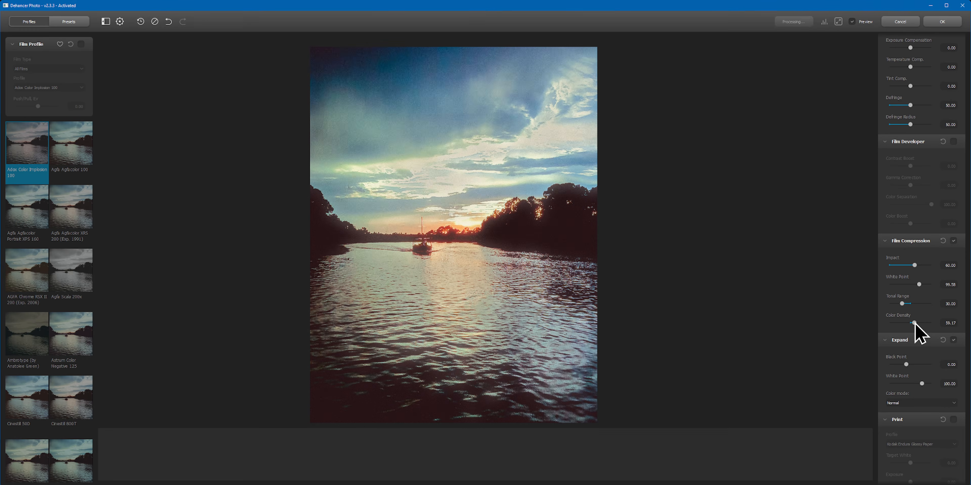
left_click(953, 241)
left_click(885, 241)
Step: Try Expand with White Point 105.75 and Black Point -0.42, and disable Expand
left_click_drag(922, 299, 925, 298)
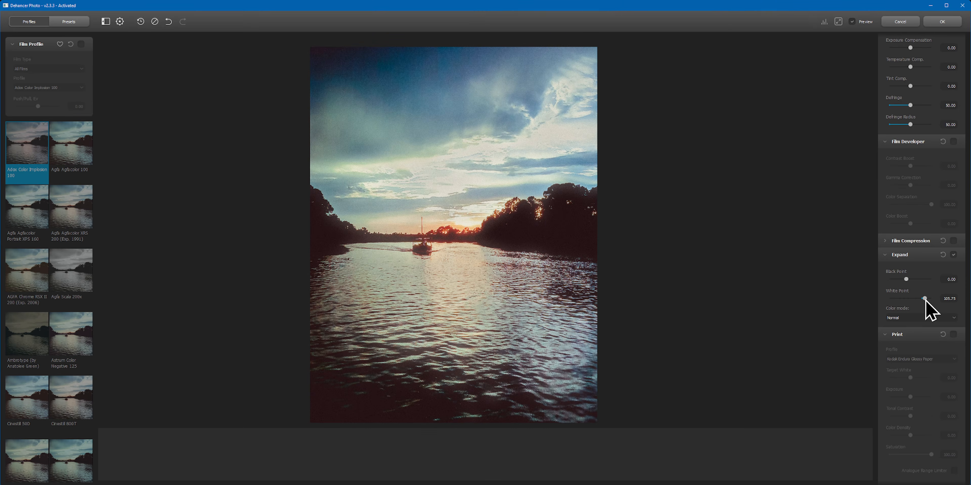
mouse_move(906, 280)
left_mouse_down()
mouse_move(888, 282)
mouse_move(907, 281)
left_mouse_up()
left_click(954, 255)
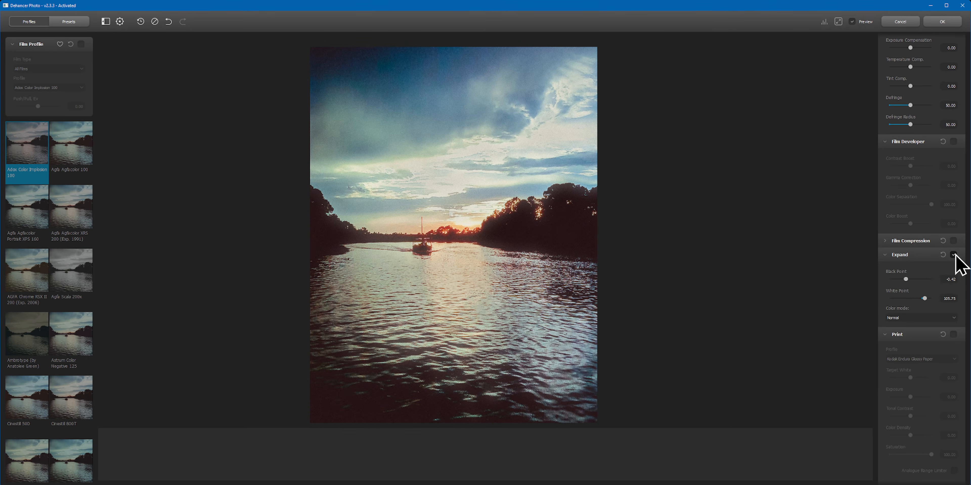
left_click(953, 255)
Step: Try Print with the Fujifilm 3513 Print film profile, a lowered Target White, Exposure -0.10 and Tonal Contrast 14.17
scroll(910, 264, "up", 1)
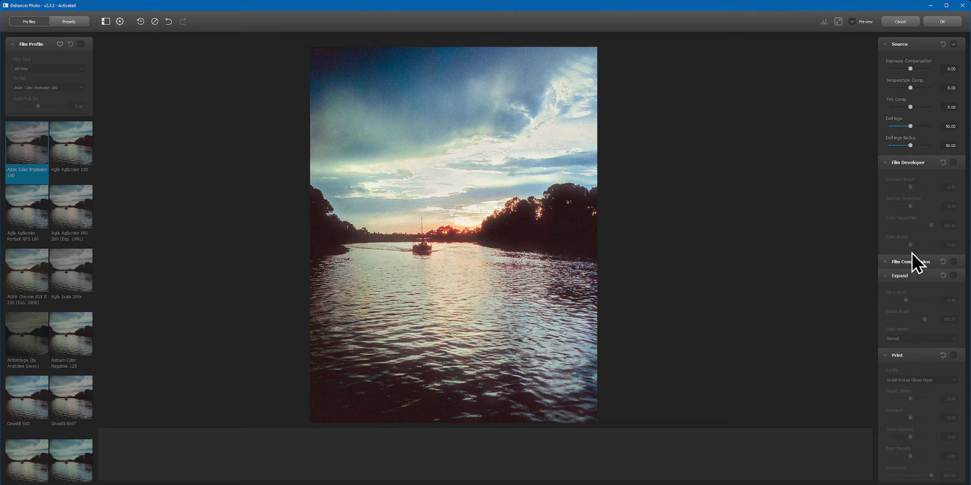
scroll(932, 325, "down", 3)
left_click(953, 230)
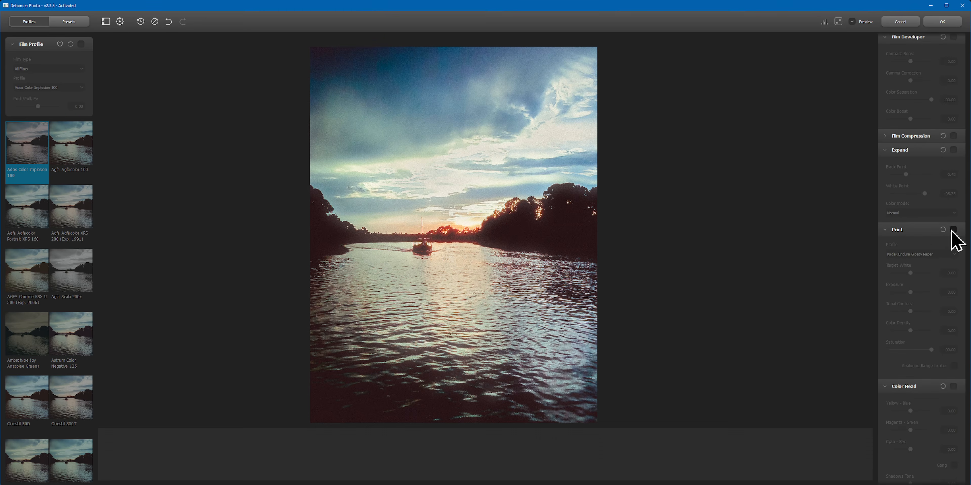
left_click(936, 255)
left_click(923, 270)
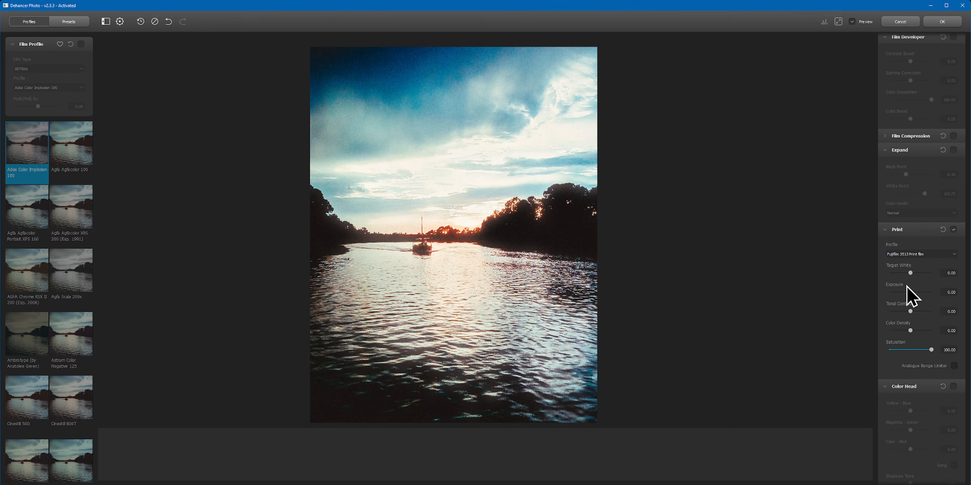
left_click_drag(912, 293, 907, 272)
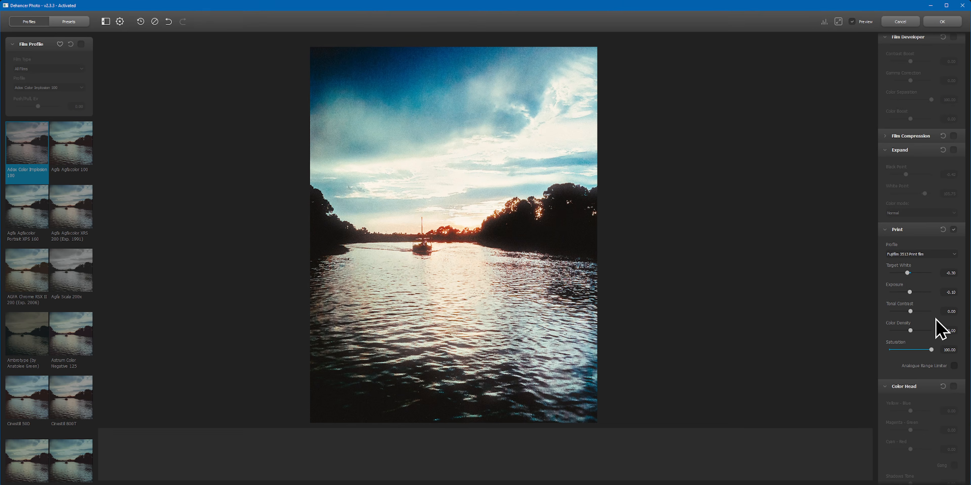
left_click_drag(911, 310, 917, 310)
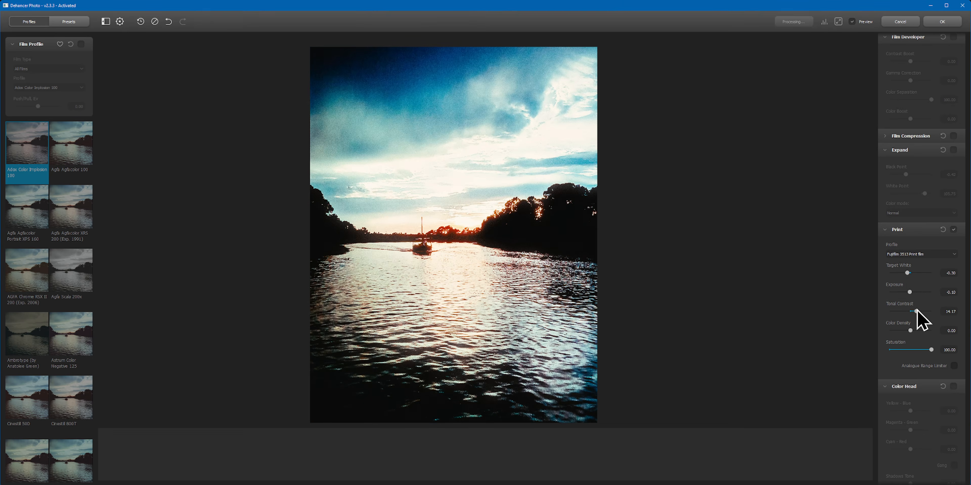
left_click(953, 230)
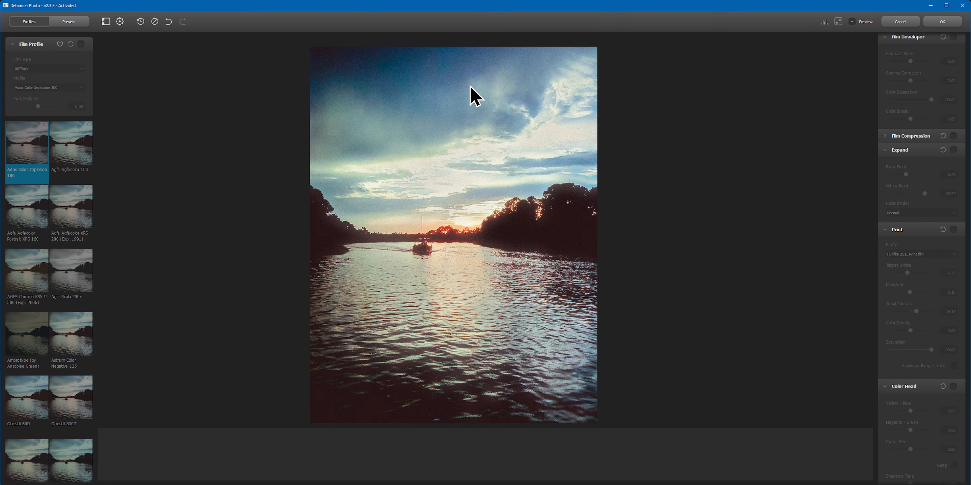
Step: Enable Vignette with a slightly milder Exposure, apply the film look, and view the rendered photo in Lightroom
scroll(900, 232, "down", 10)
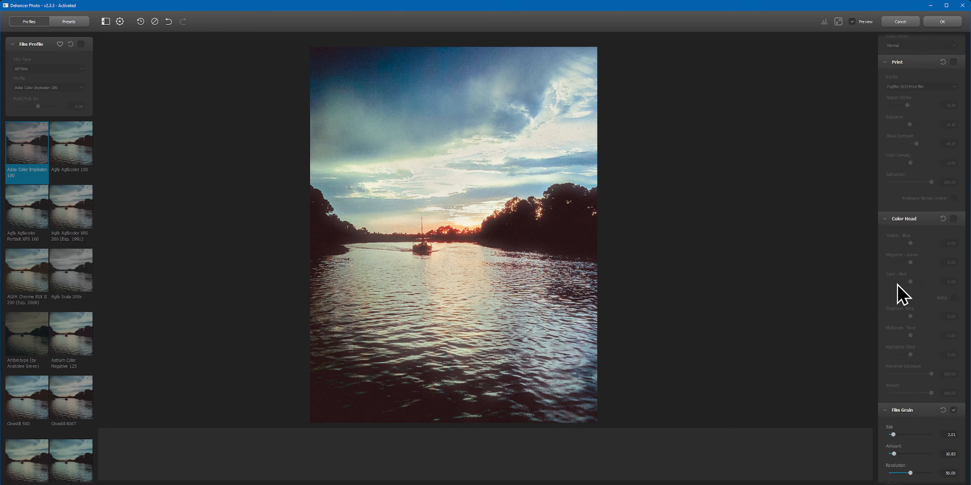
scroll(897, 290, "down", 5)
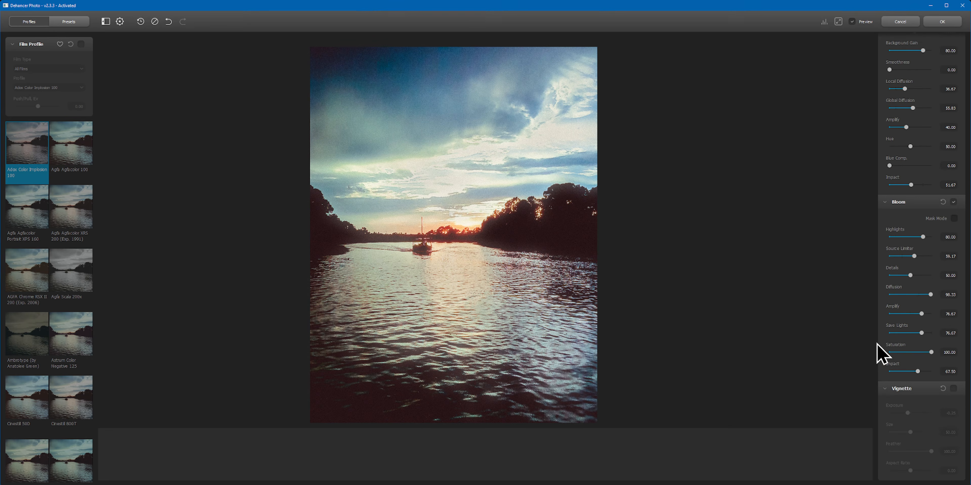
left_click(954, 389)
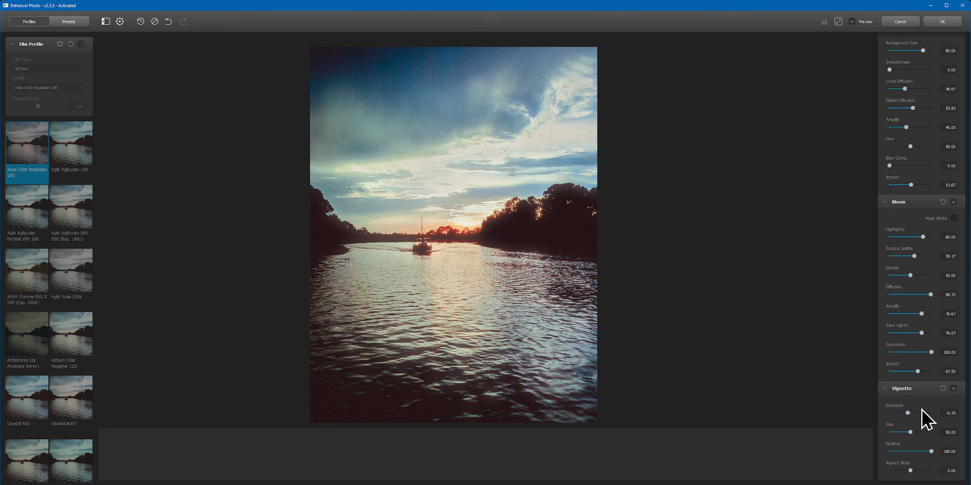
mouse_move(907, 414)
left_mouse_down()
mouse_move(898, 413)
mouse_move(909, 413)
left_mouse_up()
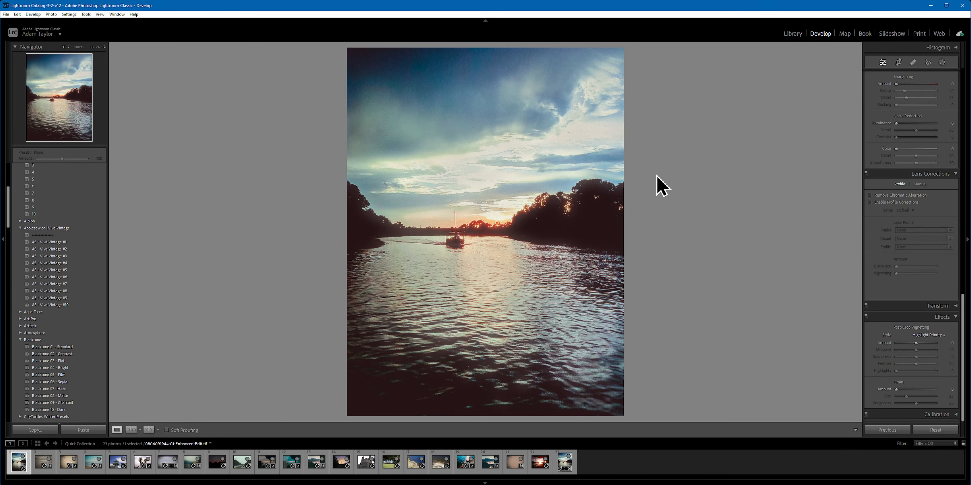
left_click(462, 143)
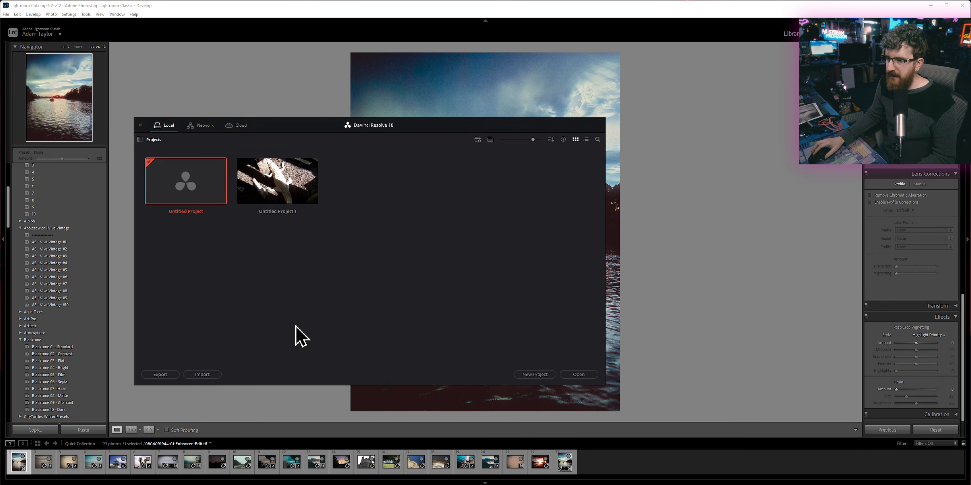
Step: Create a new DaVinci Resolve project named Photo Edit
left_click(535, 374)
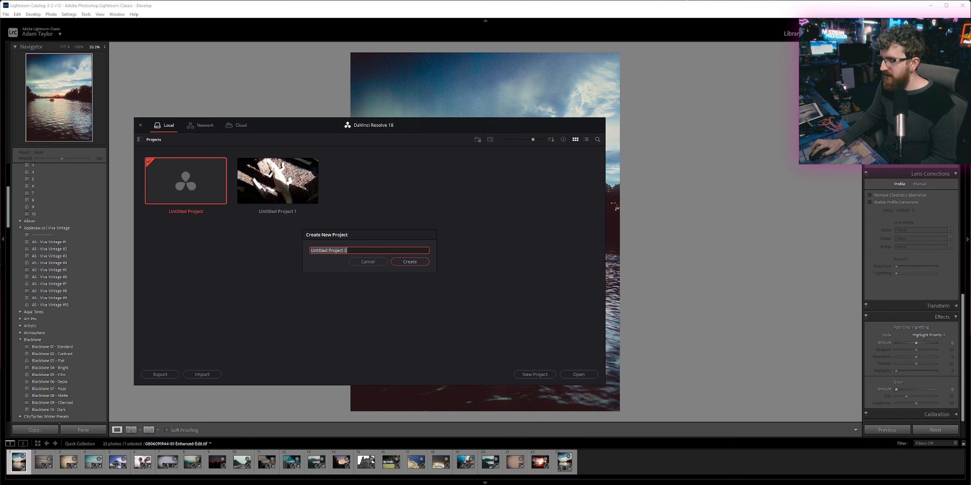
key("super+e")
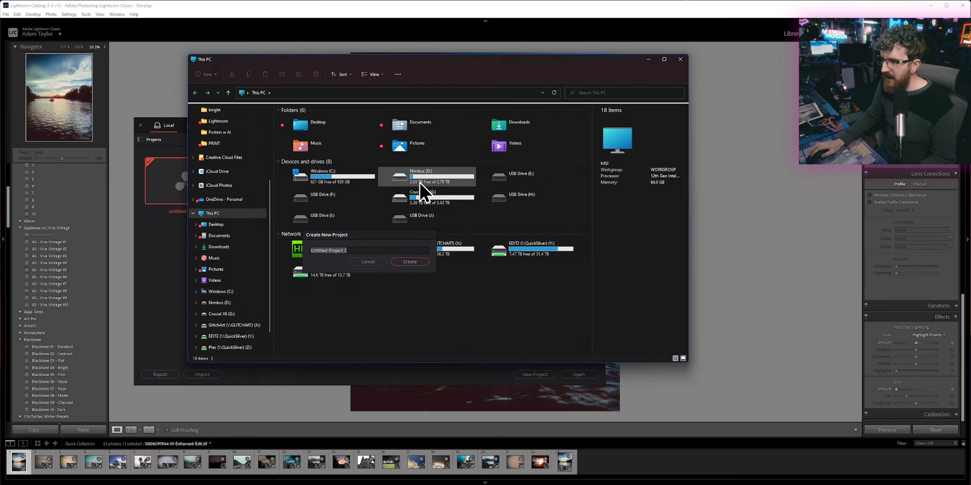
left_click(406, 15)
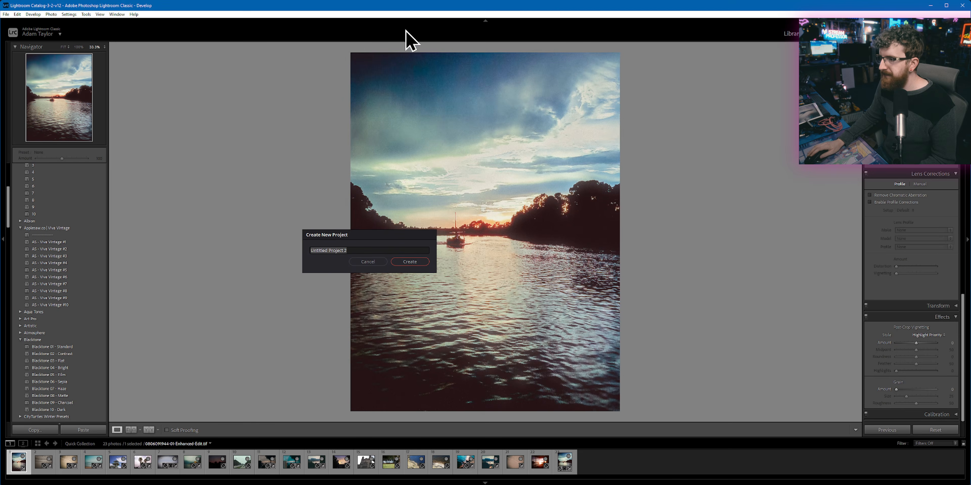
key("Right")
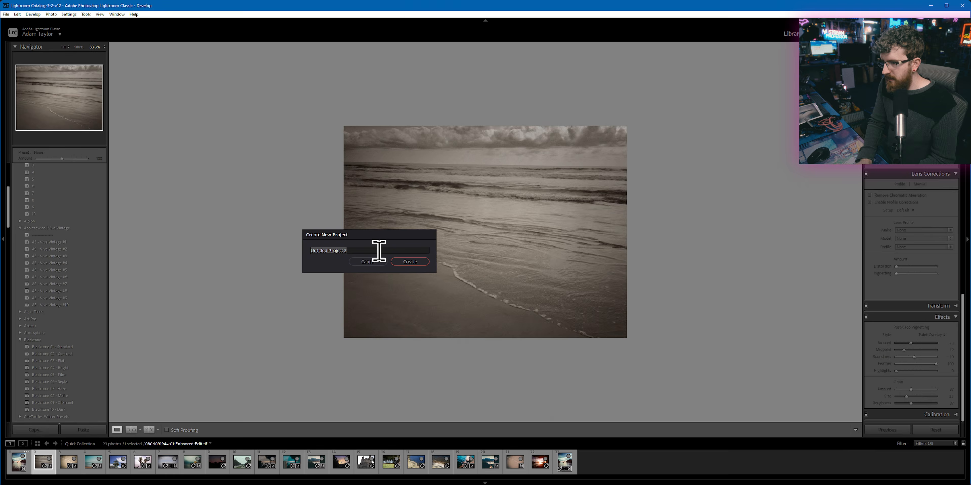
key("t")
left_click(378, 251)
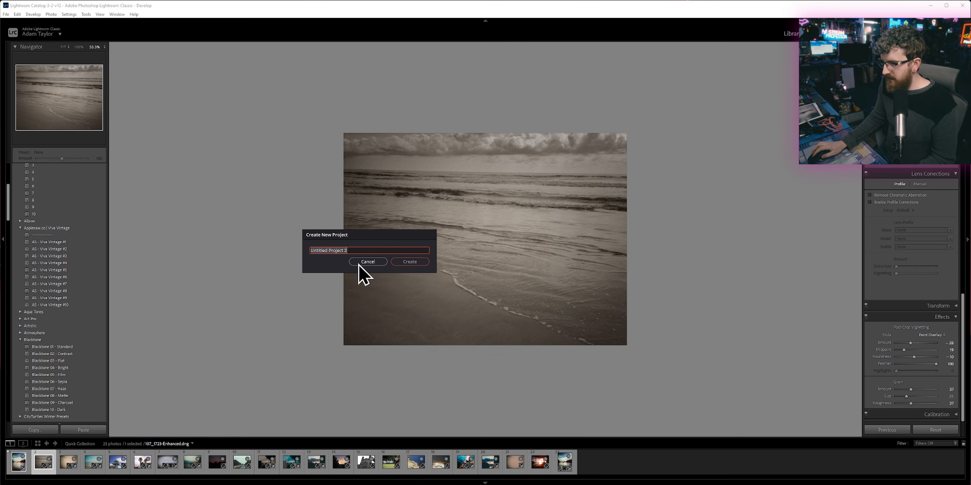
left_click(329, 140)
key("t")
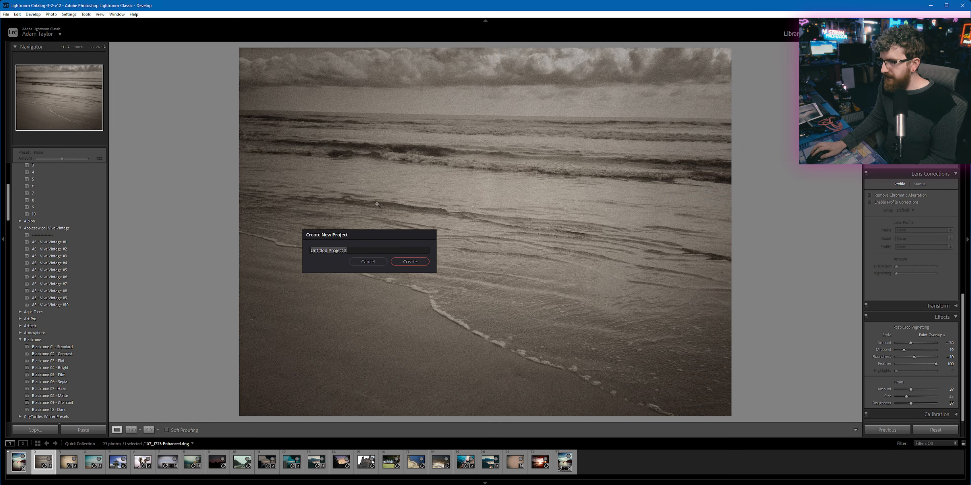
left_click(376, 252)
type("Photo Edit")
key("Return")
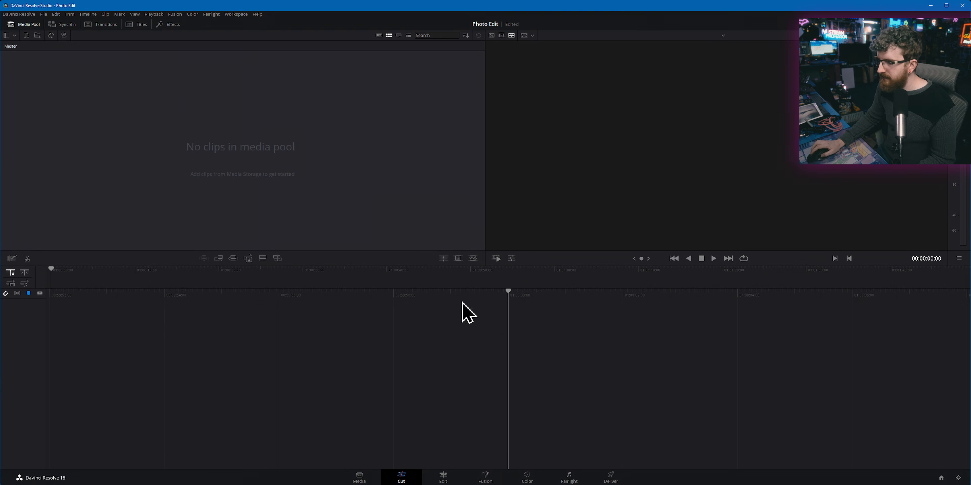
Step: Switch to Lightroom's Library, inspect the sunset photo taken aboard the boat at large size, and return to the photo grid
left_click(381, 484)
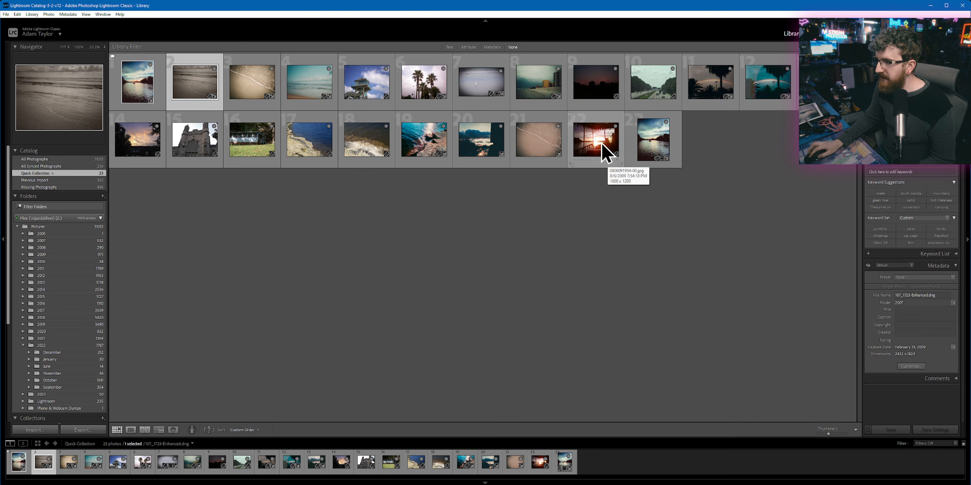
double_click(605, 153)
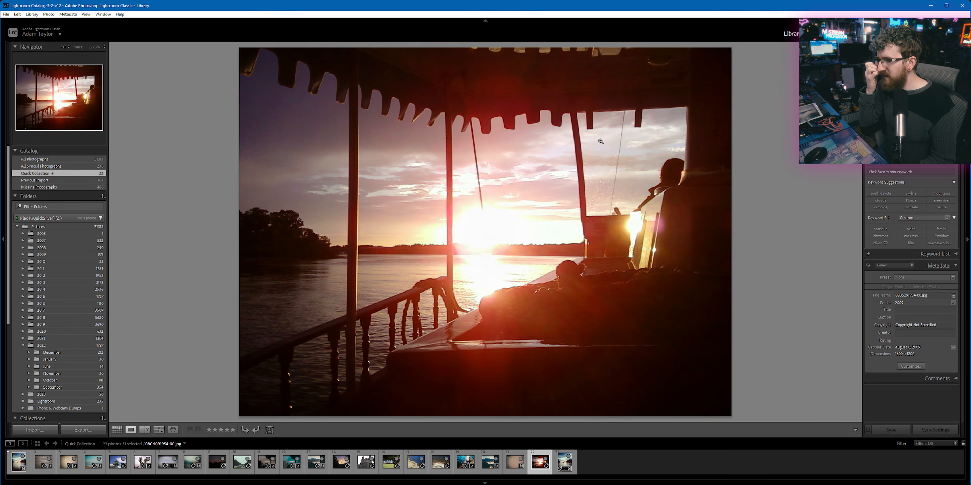
right_click(576, 154)
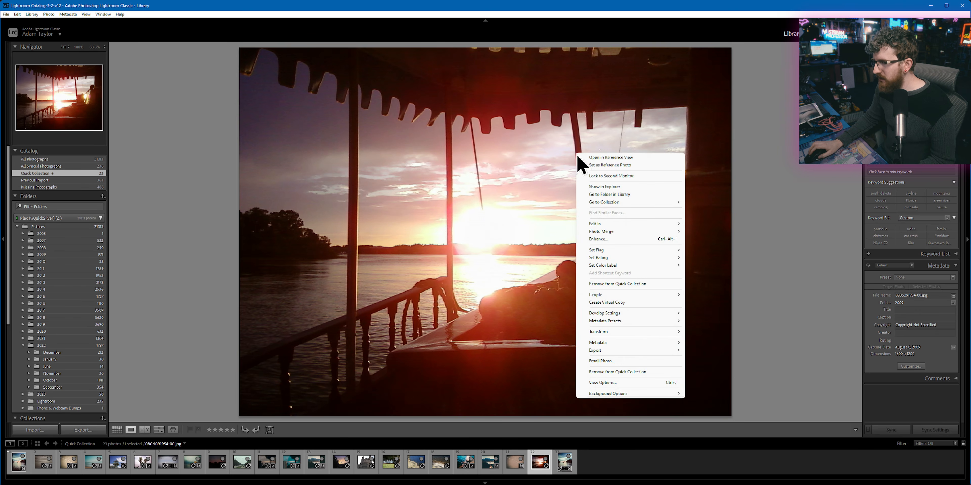
left_click(535, 138)
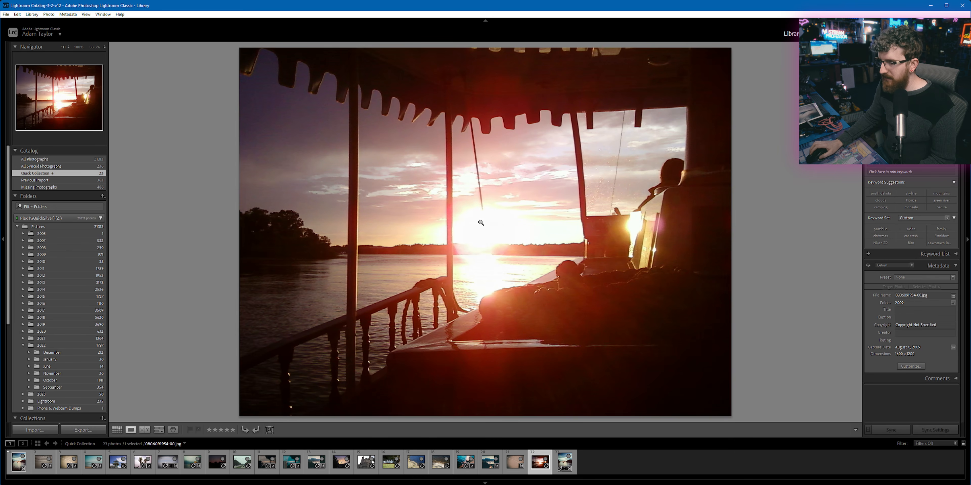
left_click(118, 431)
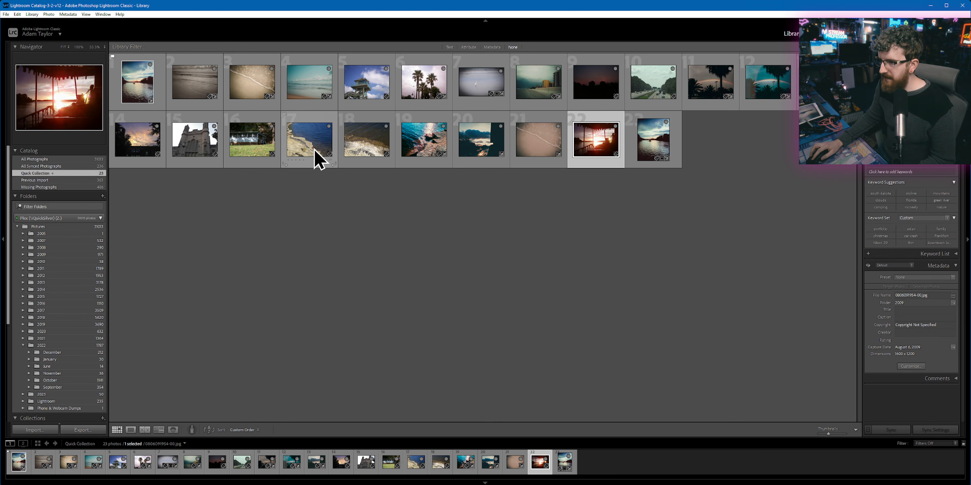
Step: Open the rocky shoreline photo 100_0437.JPG from the grid and create an enhanced DNG version of it with Enhance
left_click(319, 158)
double_click(317, 157)
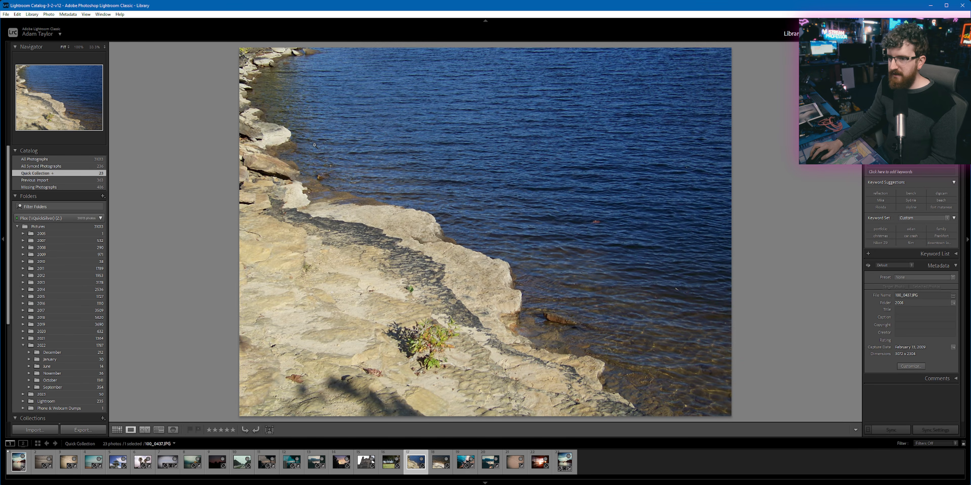
right_click(392, 148)
left_click(351, 152)
left_click(405, 167)
right_click(404, 167)
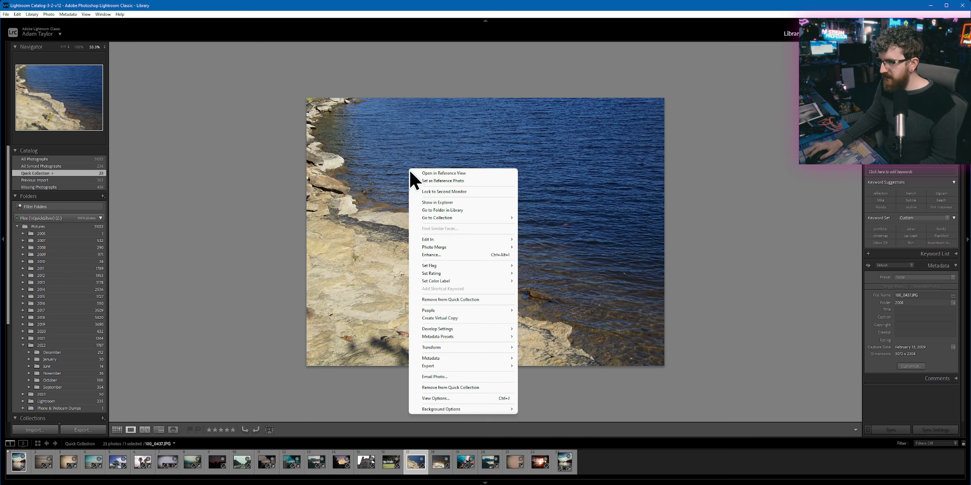
left_click(432, 266)
left_click(604, 301)
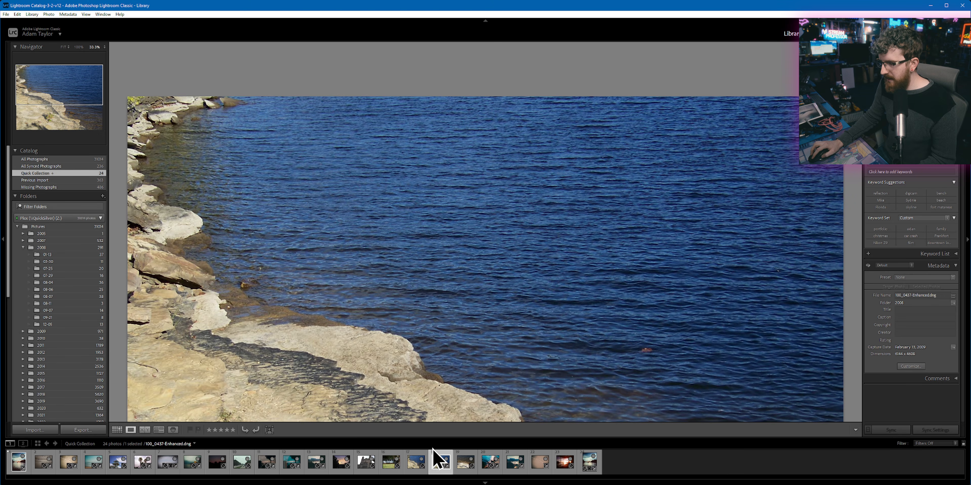
Step: Export the enhanced shoreline photo as a DNG with a full-size JPEG preview to the DIGICAM subfolder on the Desktop
scroll(379, 249, "down", 5)
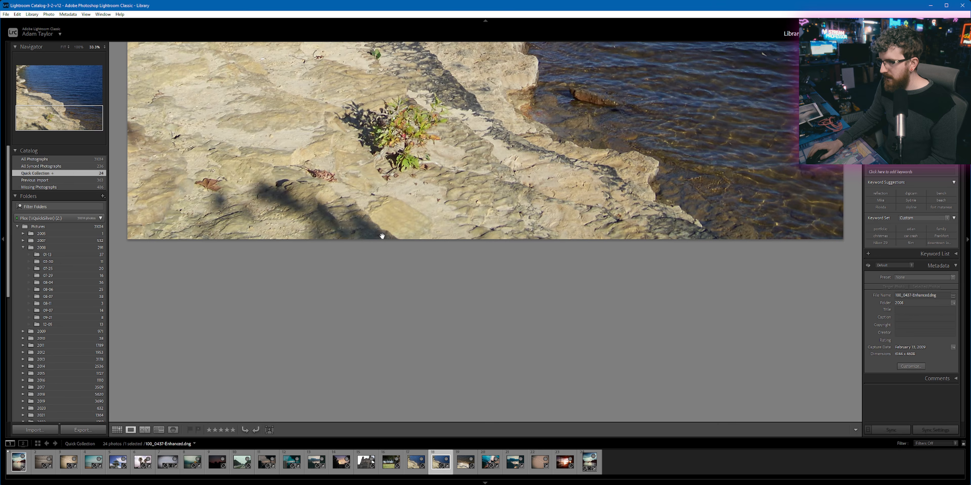
right_click(376, 189)
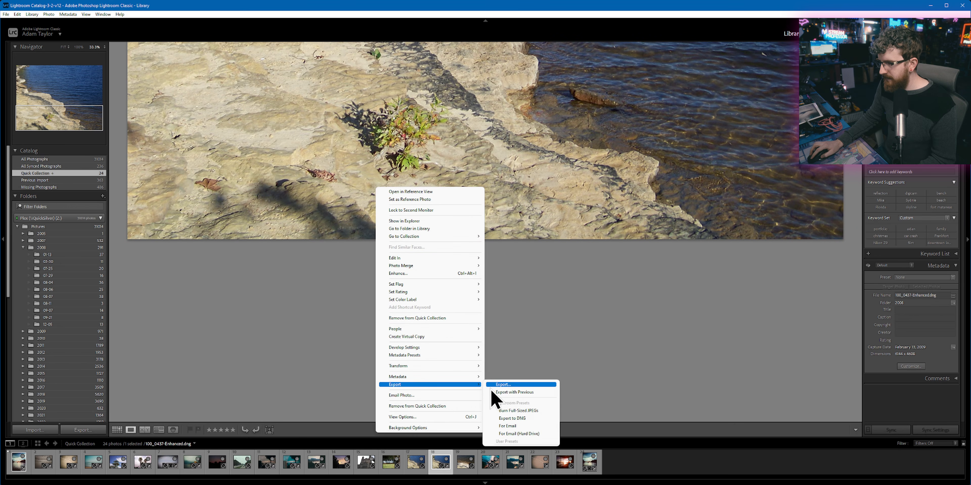
left_click(506, 388)
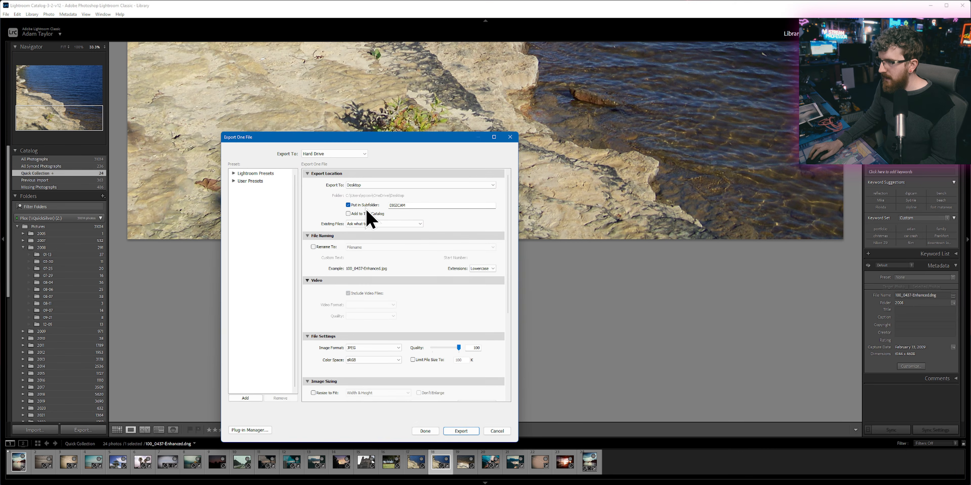
left_click(400, 348)
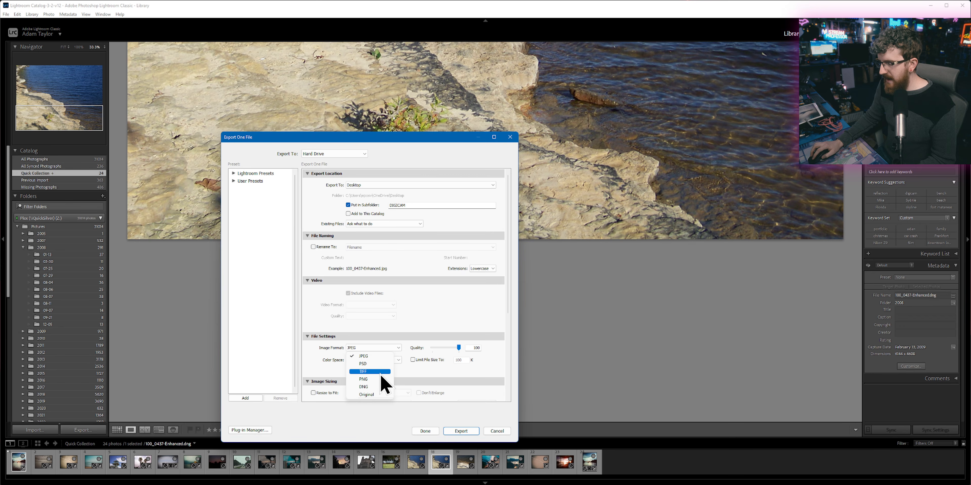
left_click(375, 387)
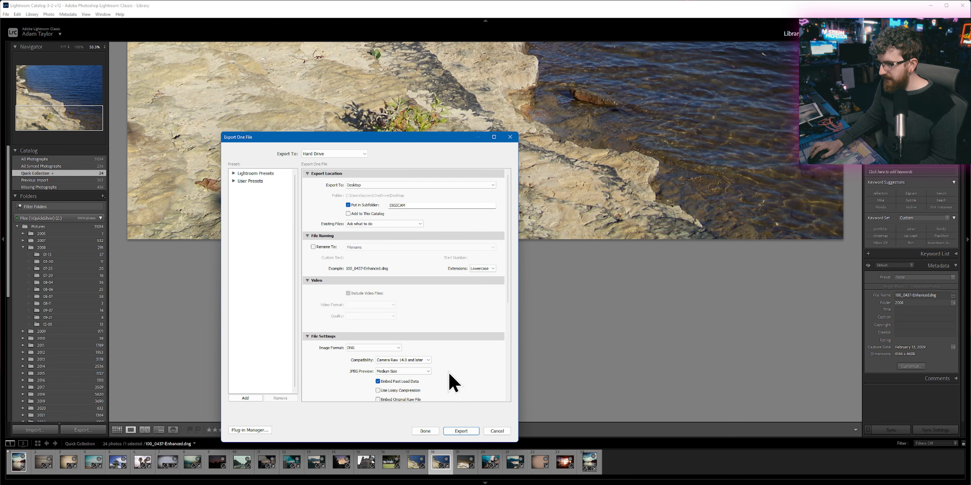
scroll(447, 369, "down", 5)
left_click(420, 205)
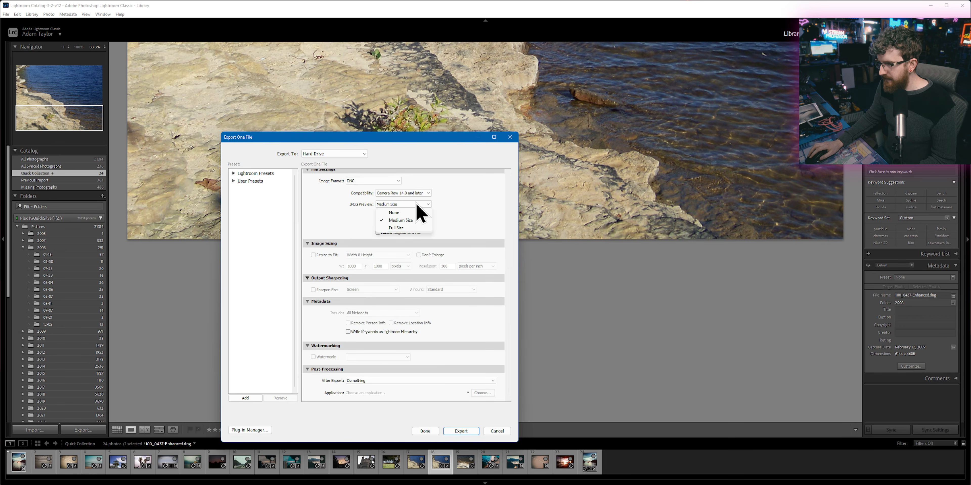
left_click(414, 228)
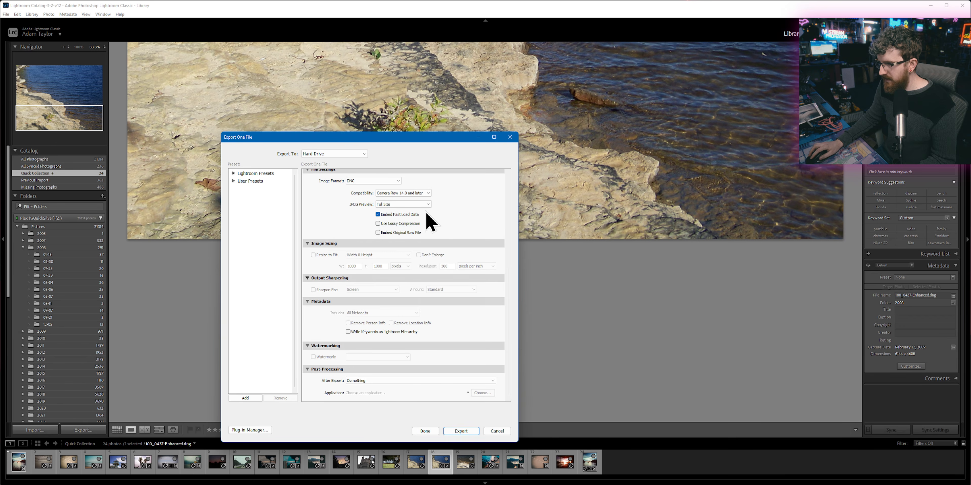
scroll(476, 225, "up", 5)
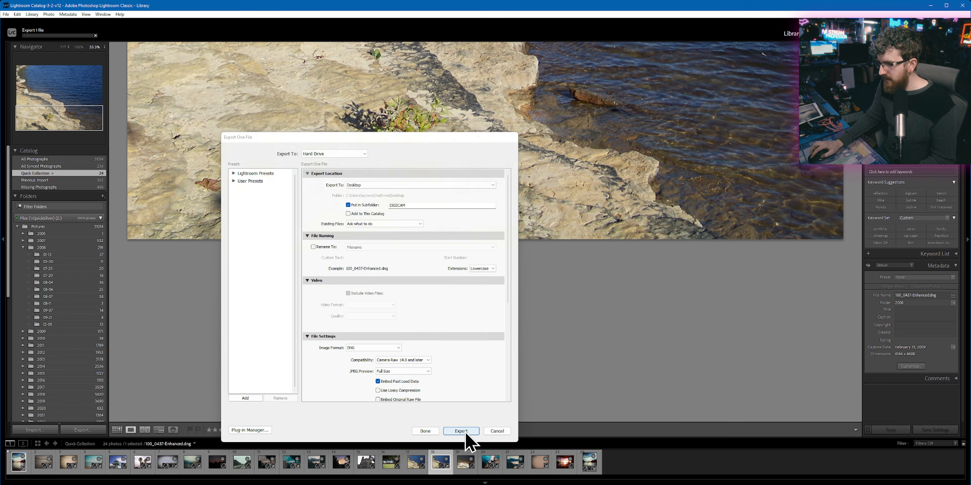
left_click(462, 432)
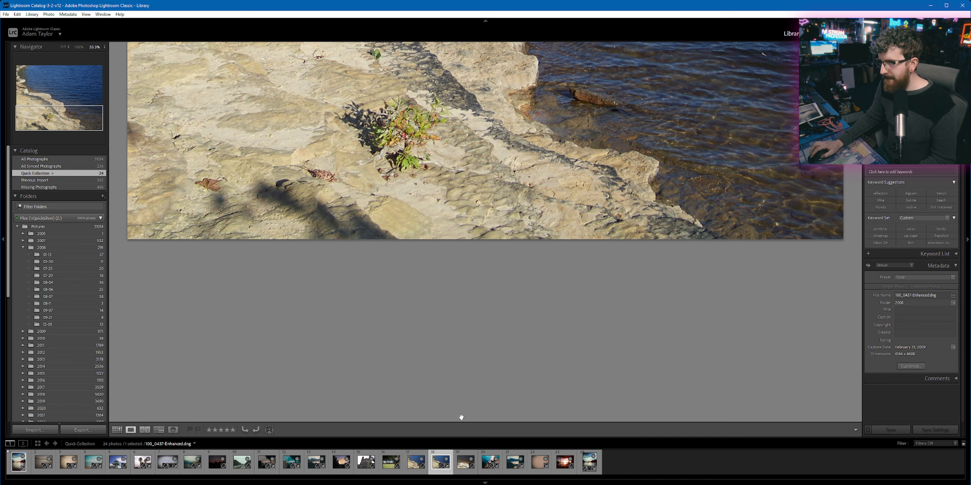
Step: Switch to DaVinci Resolve, import 100_0437-Enhanced.dng from the Desktop's DIGICAM folder into the media pool, and preview the clip
left_click(458, 484)
left_click(480, 484)
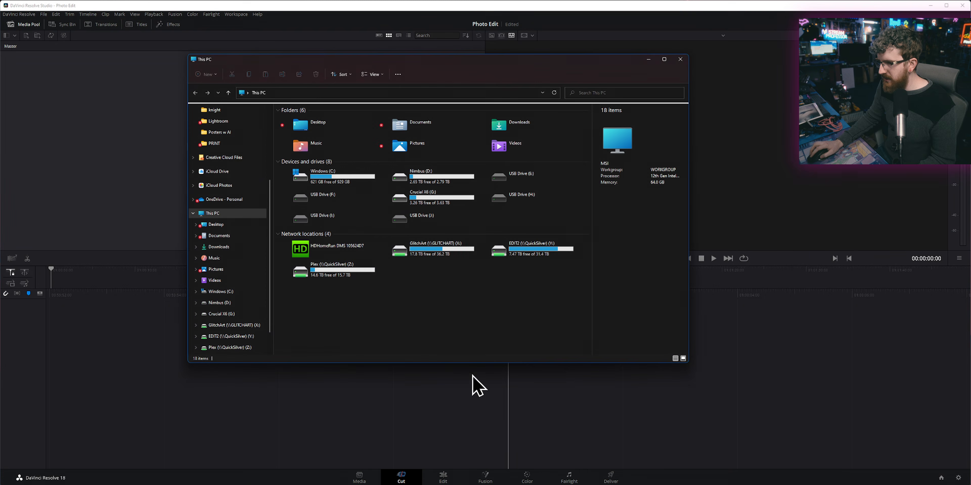
double_click(325, 130)
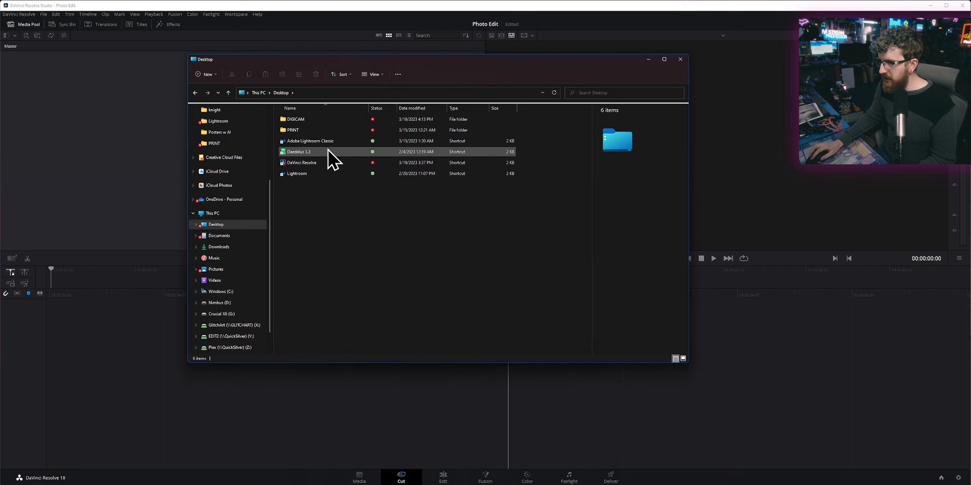
double_click(295, 119)
left_click_drag(412, 140, 119, 91)
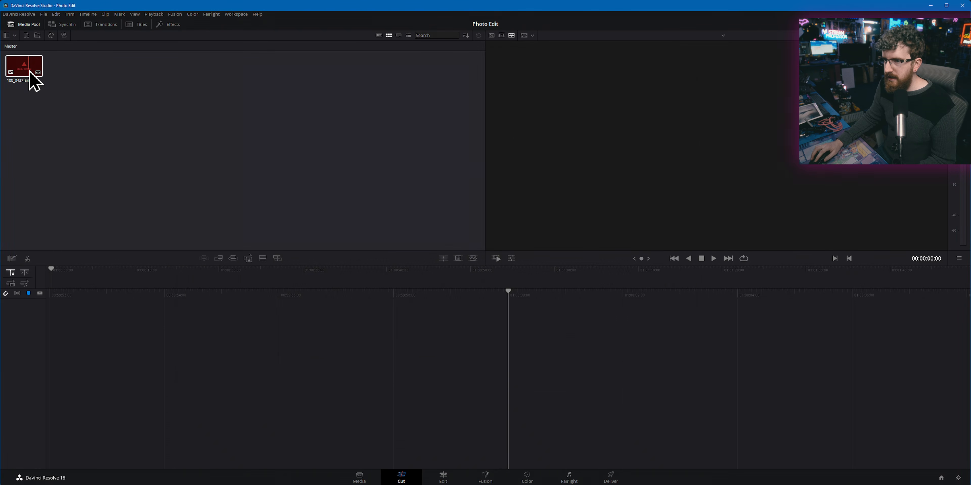
left_click(34, 81)
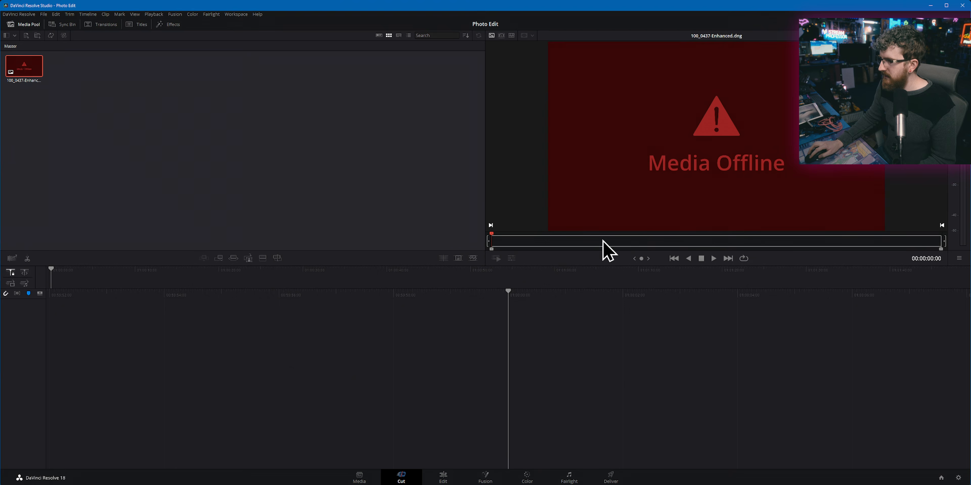
left_click_drag(860, 244, 669, 234)
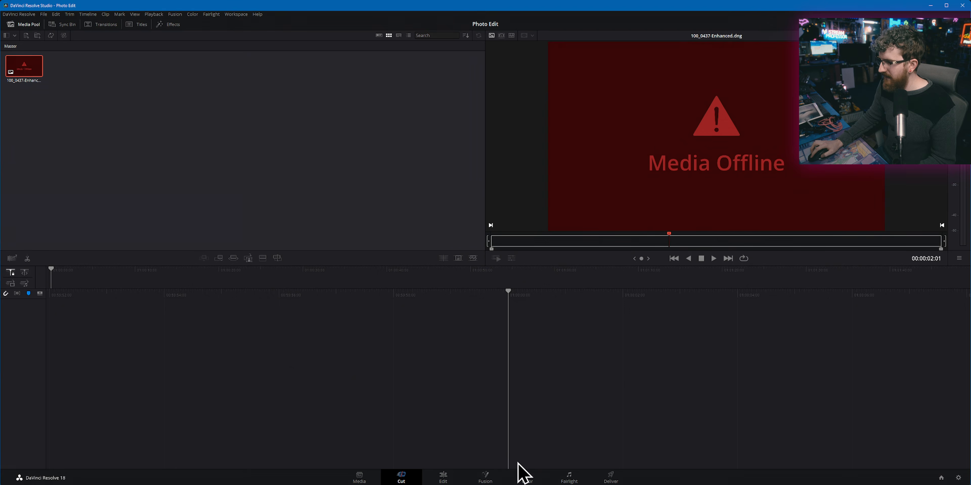
Step: Try importing a copy of the DNG placed on the Nimbus (D:) drive, and delete the DNG clips from the media pool
left_click(490, 476)
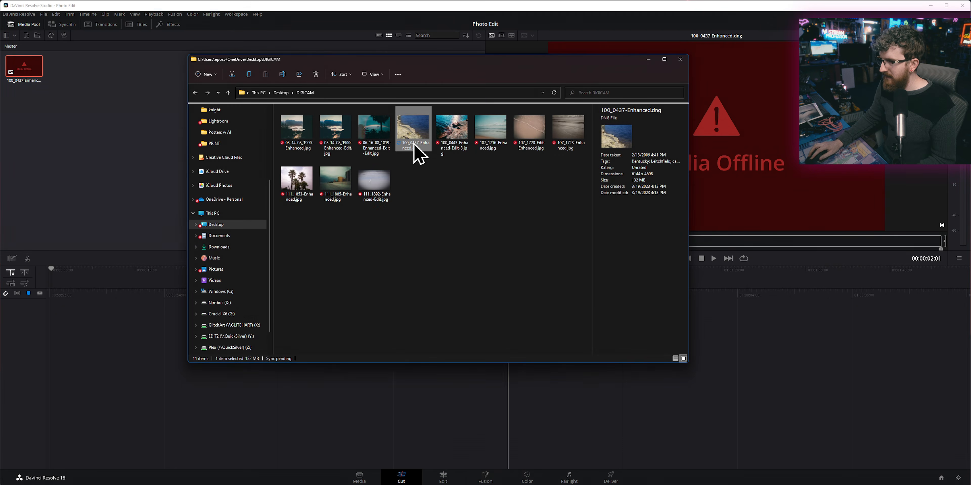
left_click(264, 302)
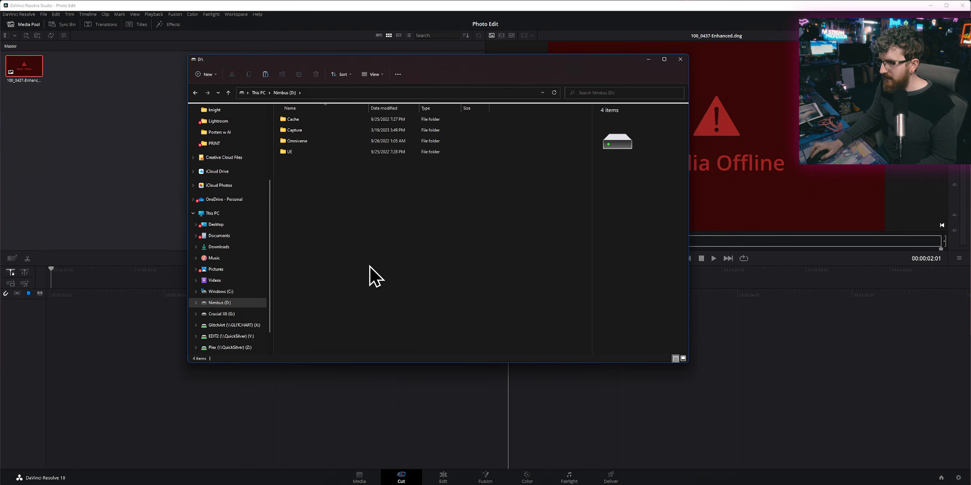
left_click_drag(319, 162, 3, 55)
left_click(68, 71)
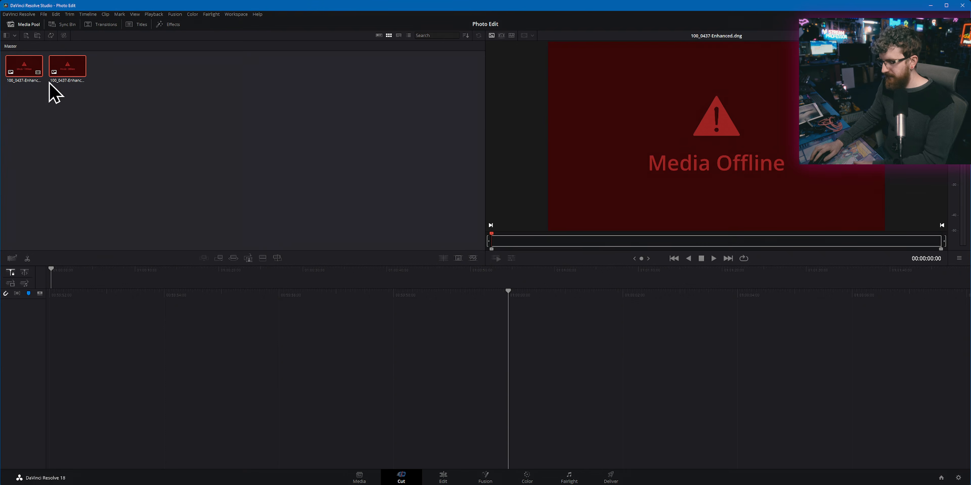
key("Delete")
Step: Return to Lightroom, export the enhanced shoreline photo as a TIFF, and import that file into the DaVinci Resolve media pool
left_click(424, 484)
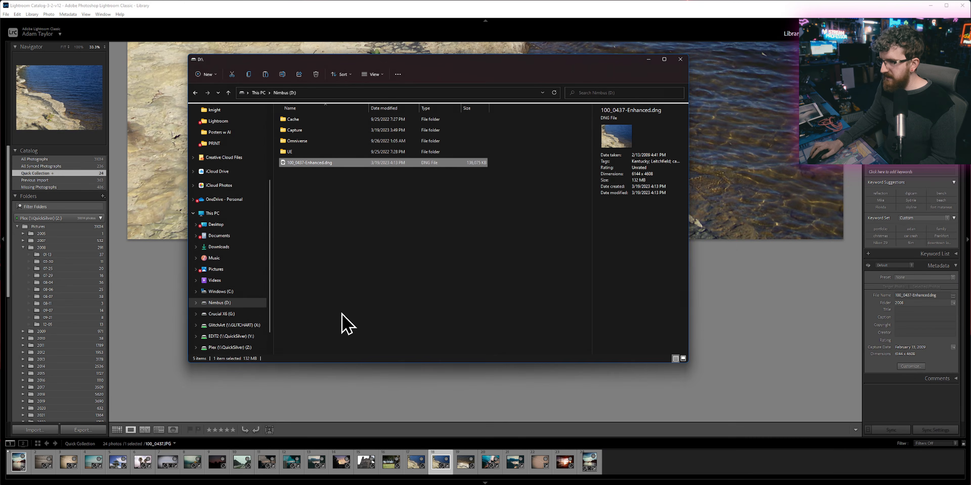
right_click(155, 157)
mouse_move(215, 228)
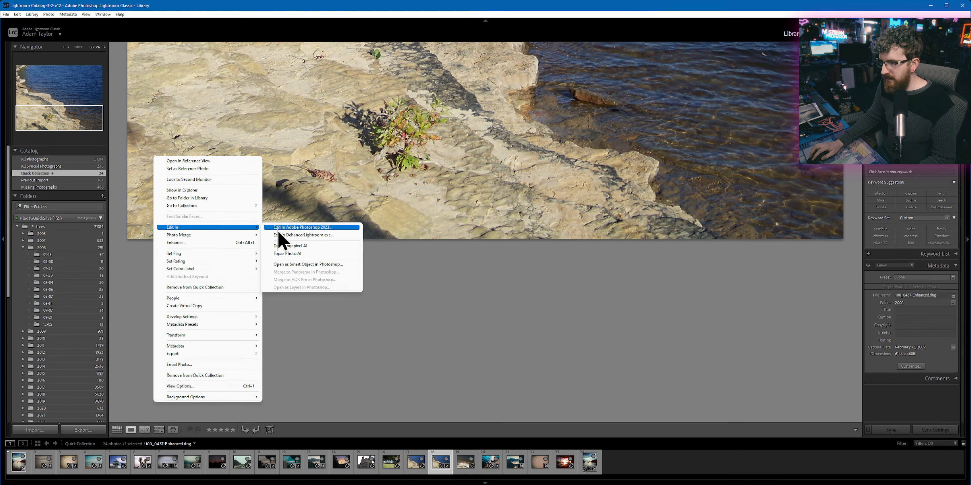
mouse_move(219, 355)
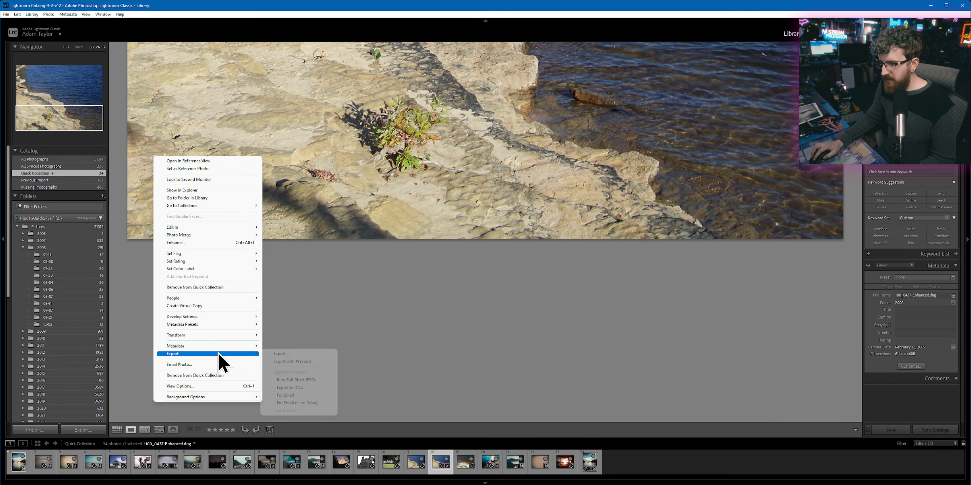
left_click(286, 354)
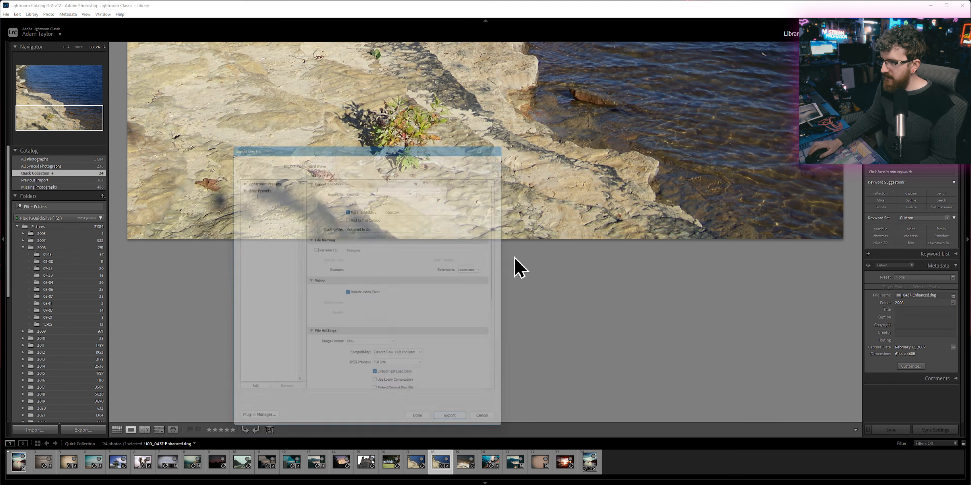
scroll(344, 371, "down", 5)
left_click(379, 181)
left_click(374, 203)
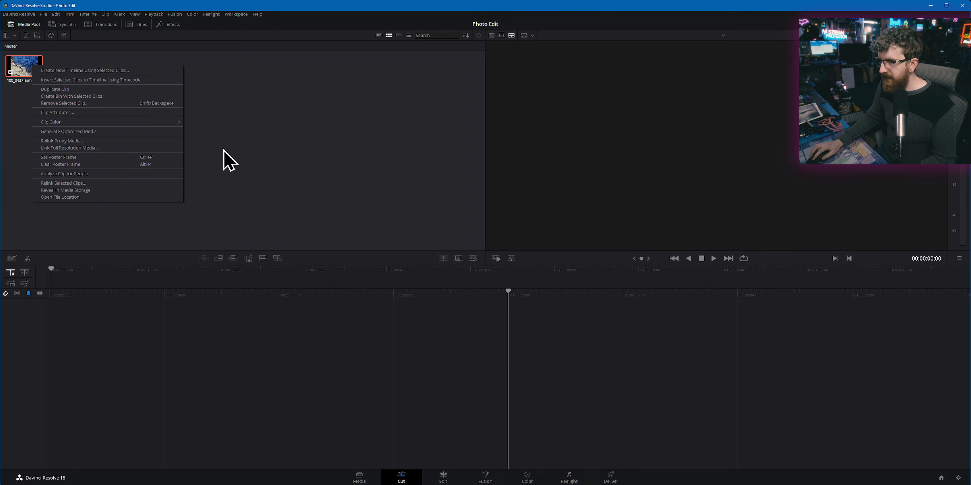
Step: Start a new timeline from the TIFF clip with its own format settings instead of the project settings
left_click(85, 71)
left_click(290, 273)
left_click(349, 214)
left_click(364, 236)
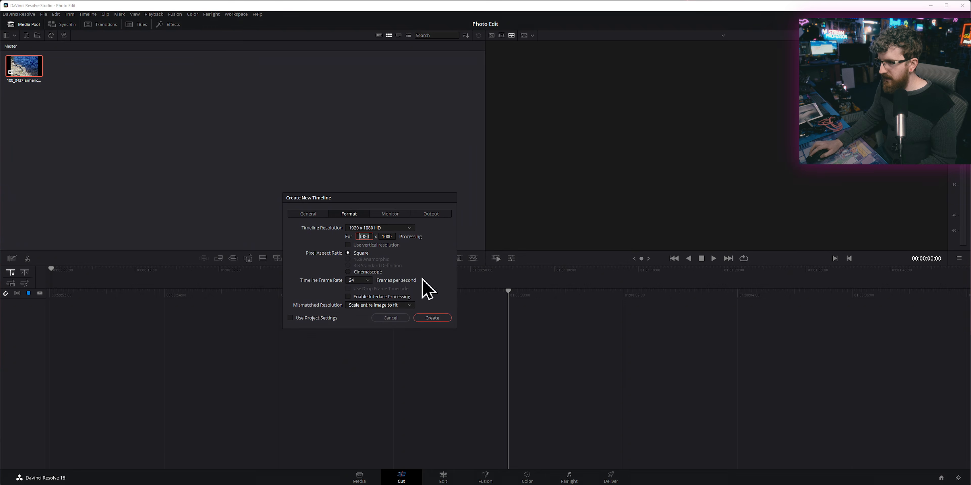
Step: Check the enhanced photo's pixel dimensions using the exported files in DIGICAM and the photo's metadata in Lightroom
left_click(486, 484)
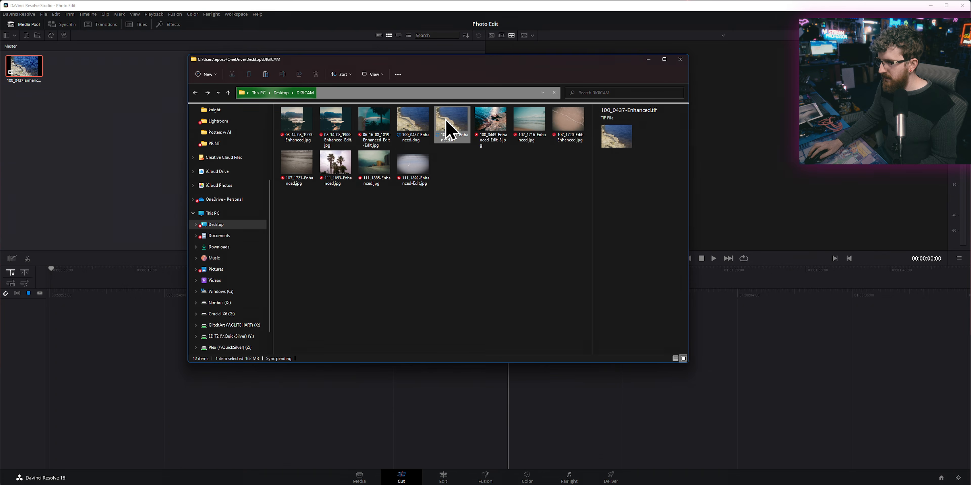
left_click(420, 124)
left_click(448, 128)
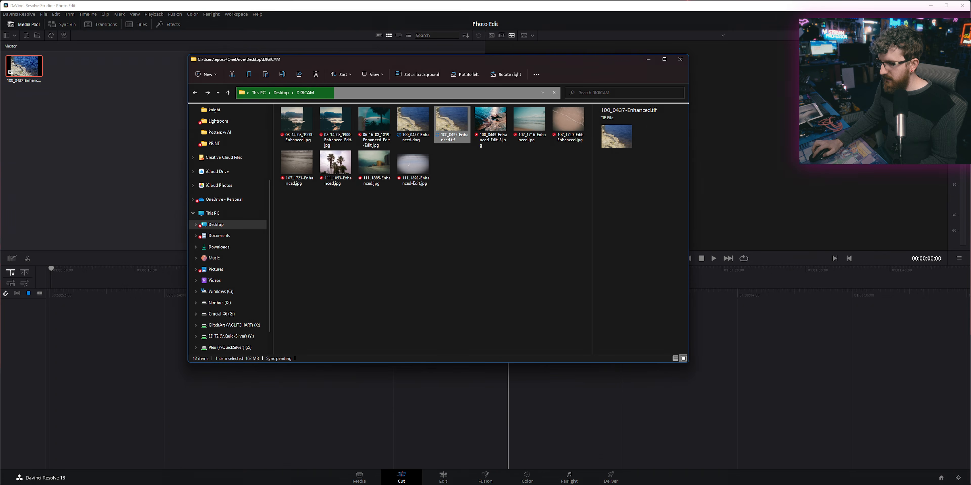
key("alt+Tab")
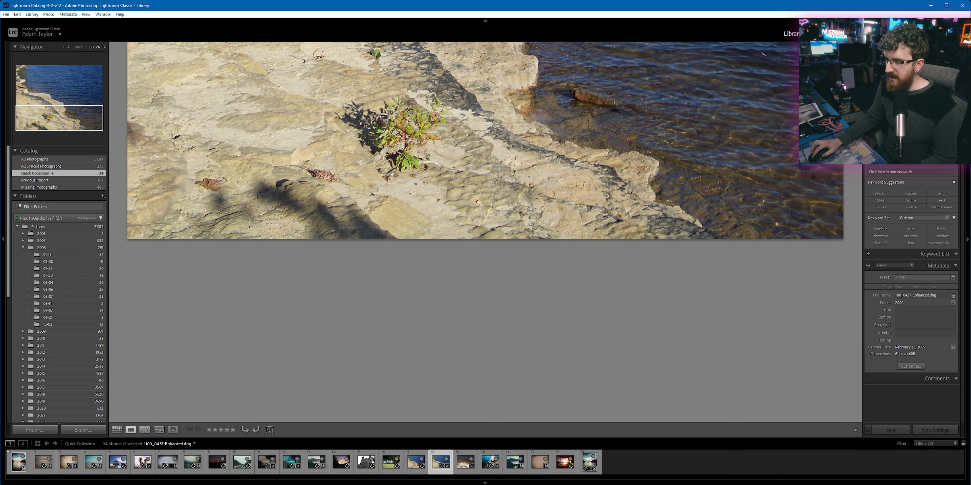
Step: Return to DaVinci Resolve, create the timeline at a custom resolution of 6144 x 4608, and open it on the Color page
left_click(398, 473)
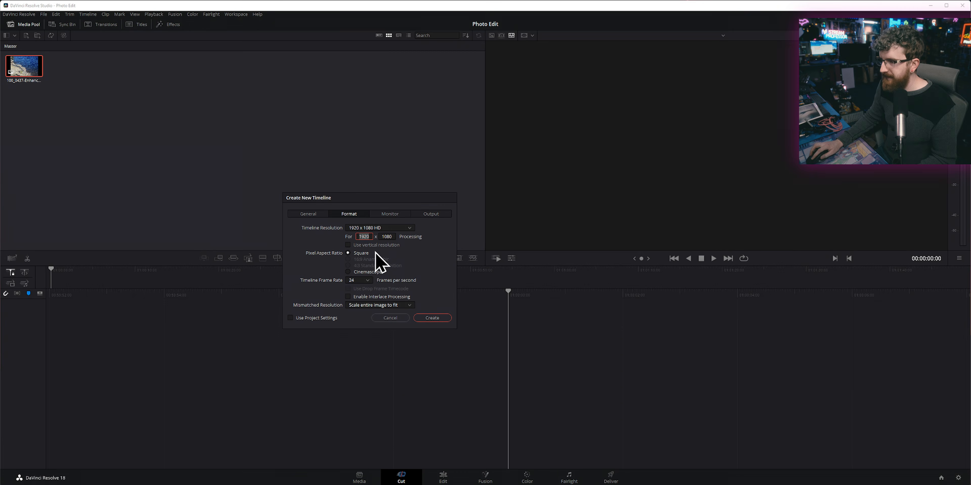
key("Tab")
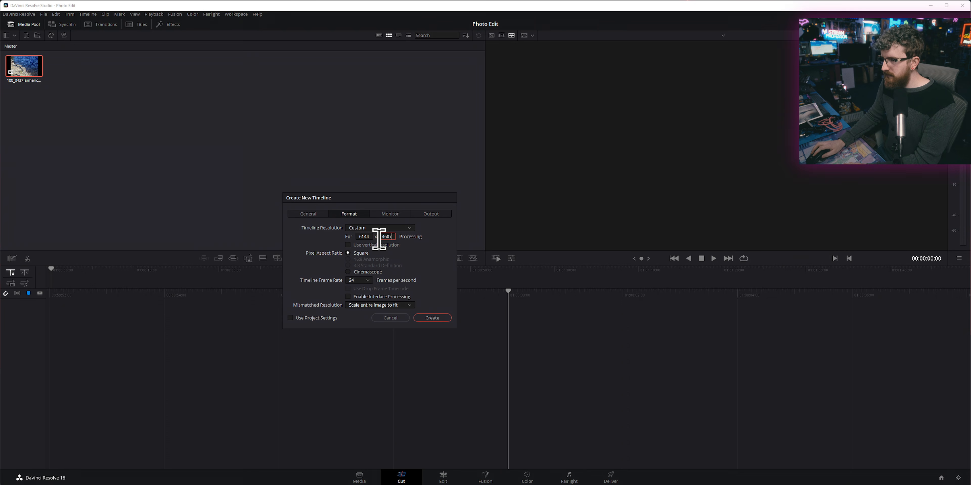
type("4608")
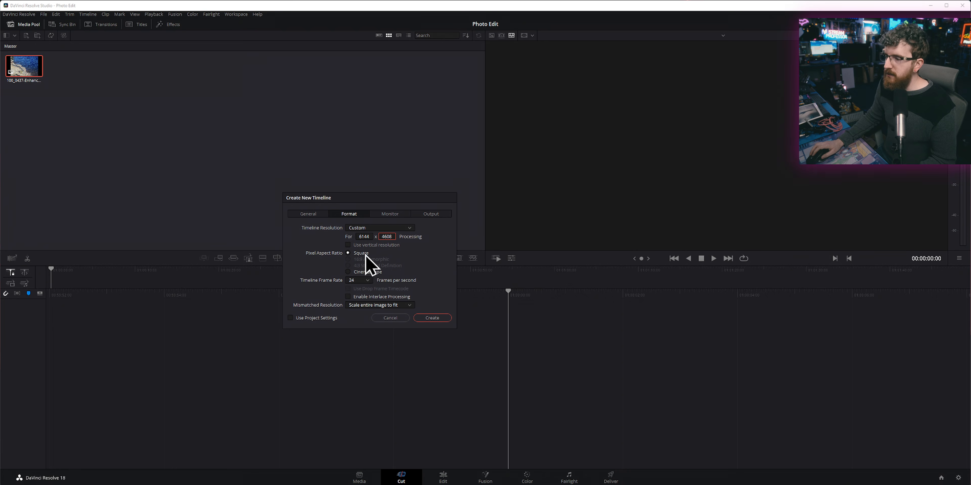
left_click(433, 319)
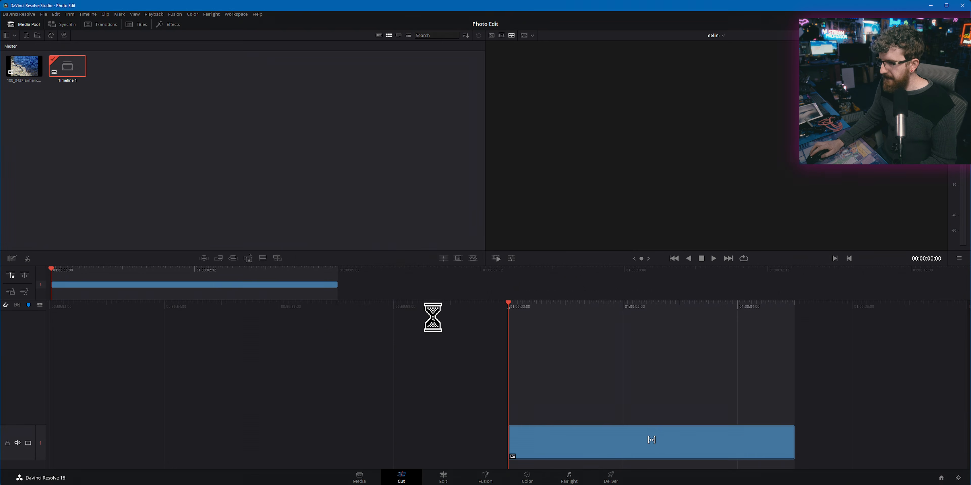
mouse_move(469, 480)
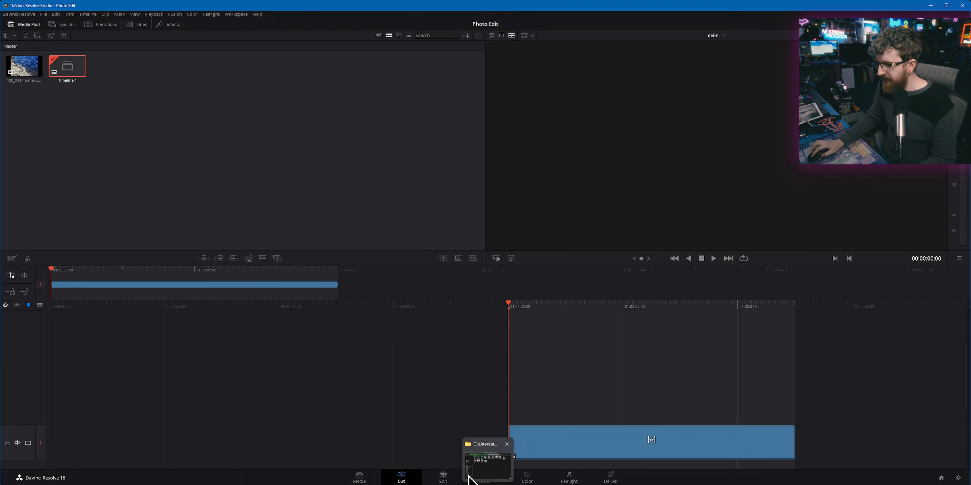
left_click(531, 478)
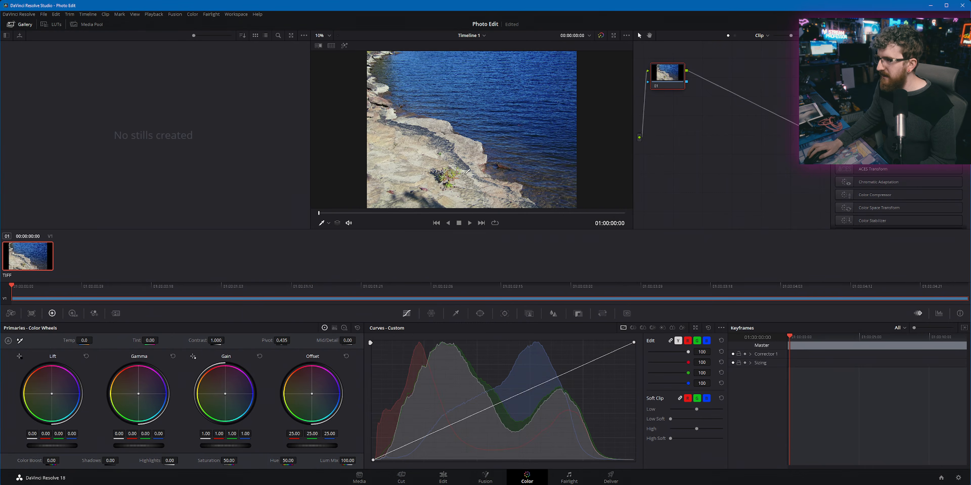
Step: Hide the clip thumbnails and narrow the stills gallery to enlarge the photo viewer
left_click(846, 24)
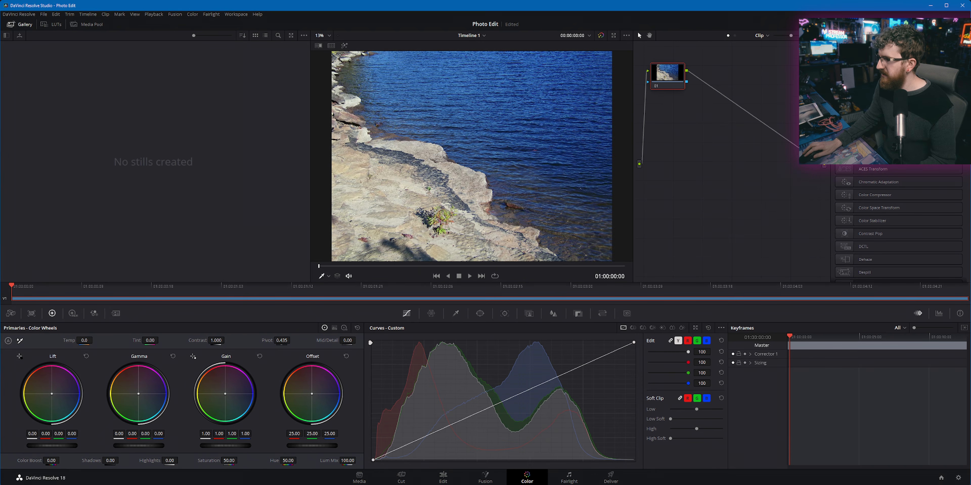
left_click_drag(312, 279, 228, 280)
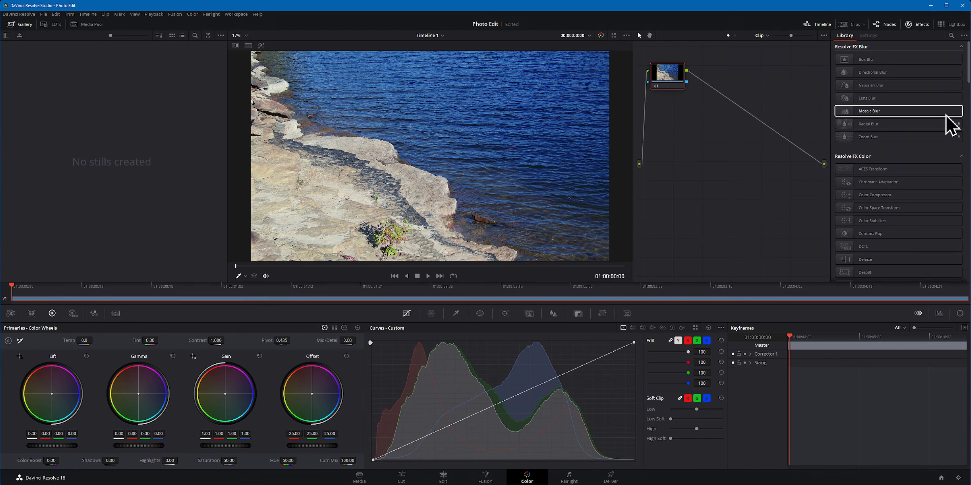
Step: Look through the Resolve FX effects library, including the Color, Generate and Key categories
left_click(919, 24)
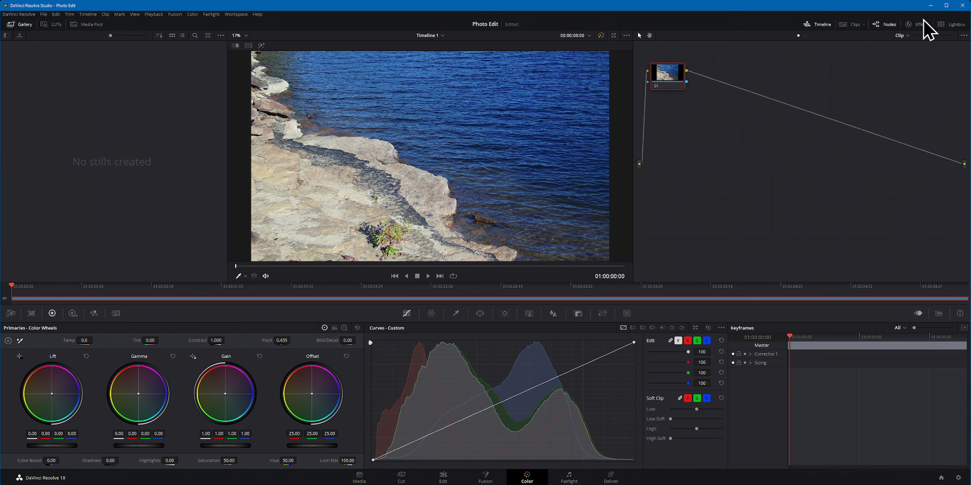
left_click(919, 24)
scroll(905, 203, "down", 15)
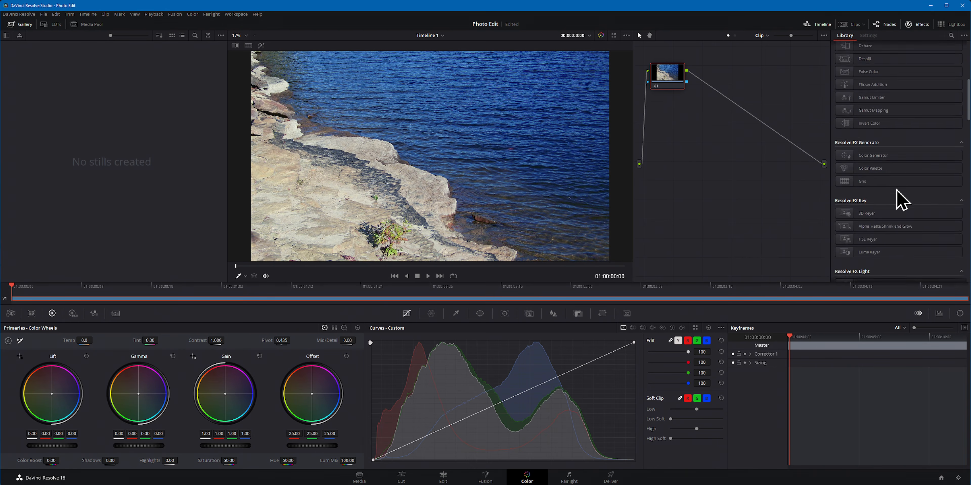
scroll(878, 191, "up", 10)
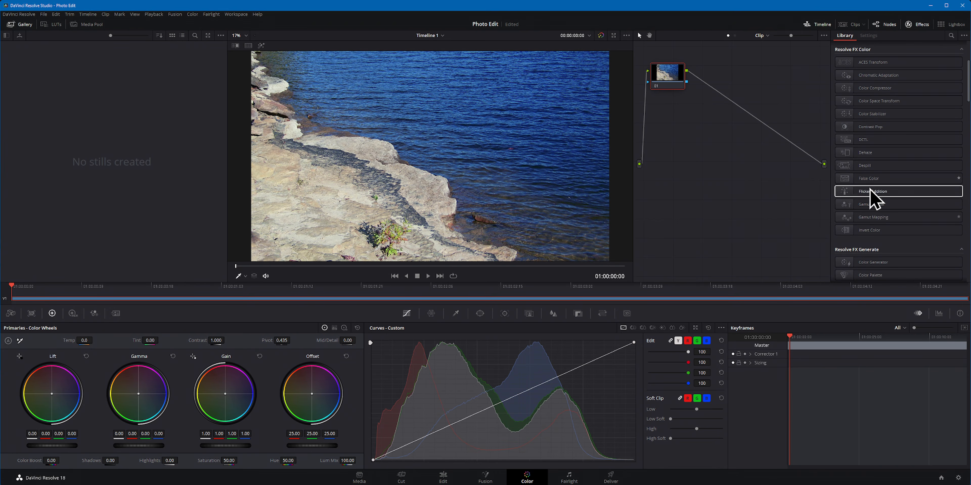
scroll(423, 160, "down", 3)
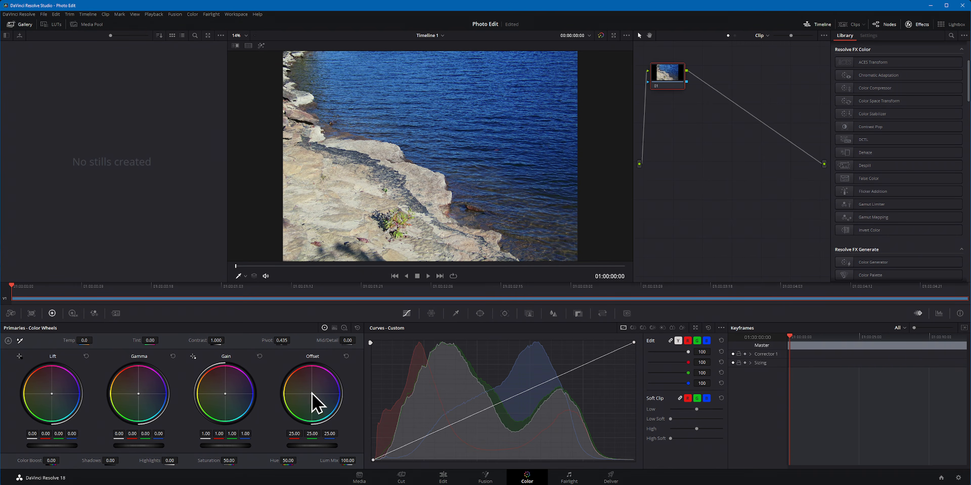
Step: Examine the grading palettes, including the HDR wheels, RGB Mixer, Color Warper and Window, returning to the primaries wheels and custom curves
left_click(72, 314)
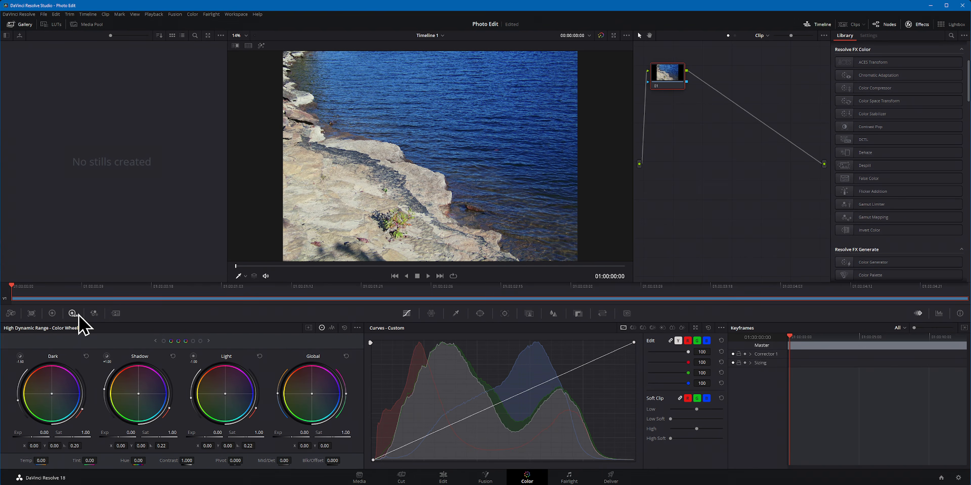
left_click(93, 314)
left_click(53, 315)
left_click(335, 329)
left_click(324, 328)
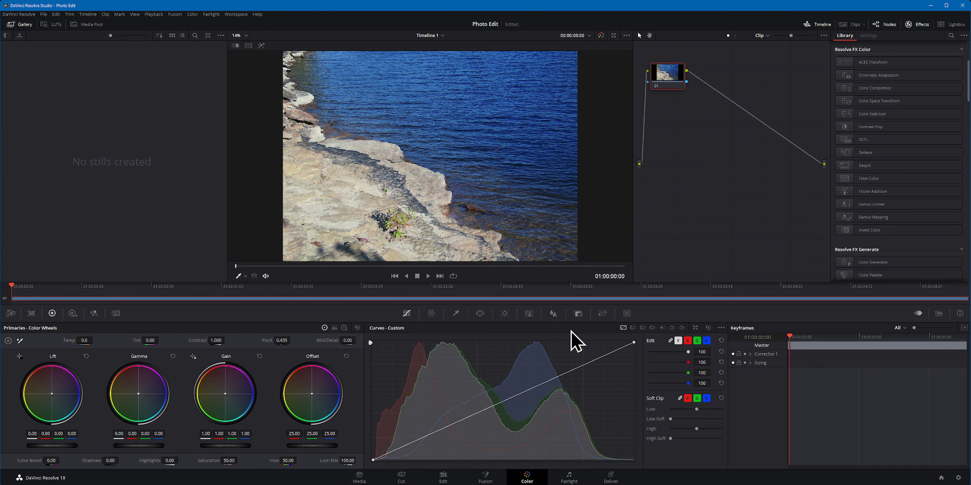
left_click(431, 313)
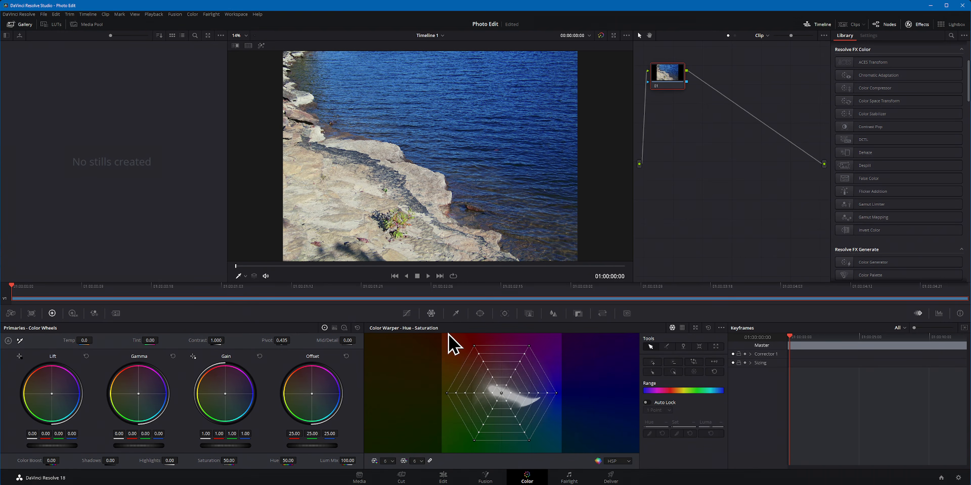
left_click(479, 314)
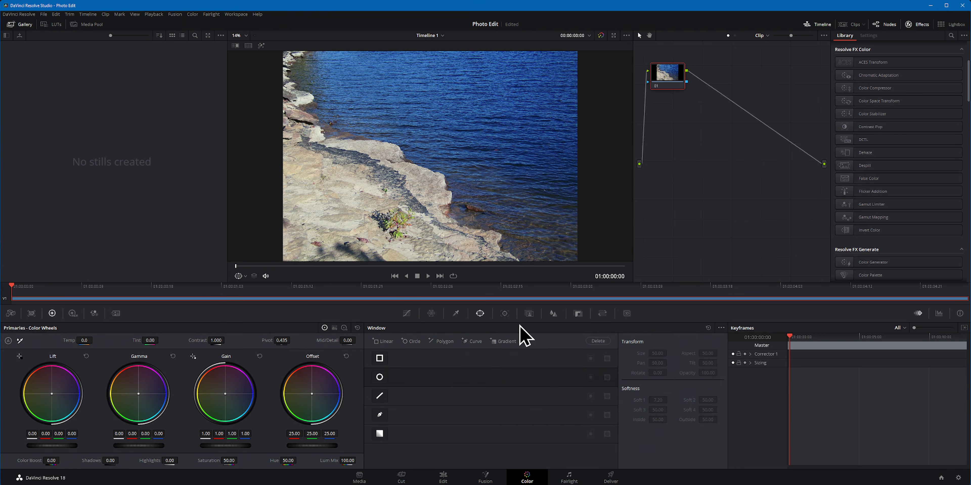
left_click(407, 313)
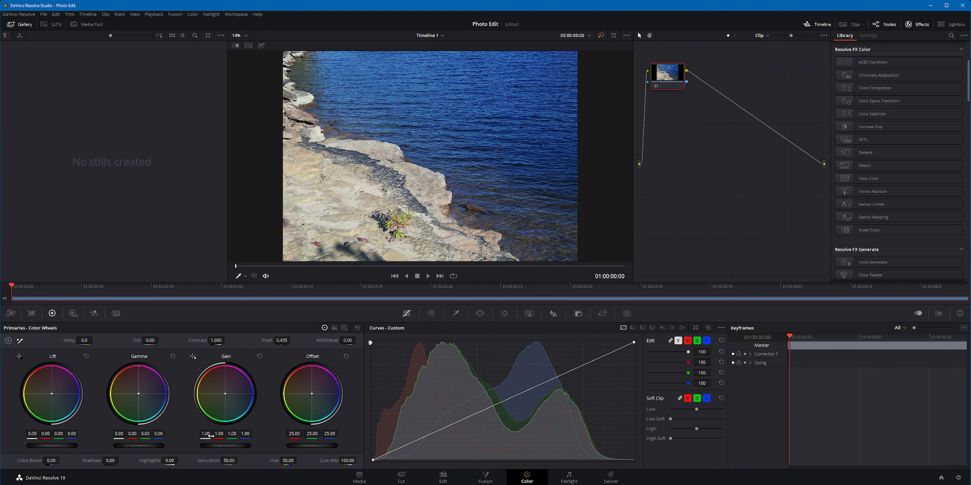
Step: Show the video scopes in place of the keyframes, switch them to Waveform, and open the waveform display settings
left_click(939, 315)
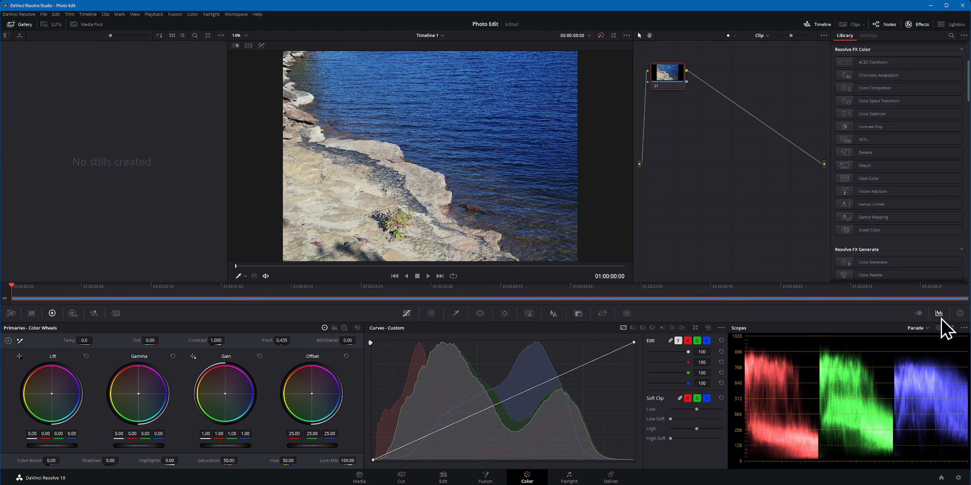
left_click(920, 328)
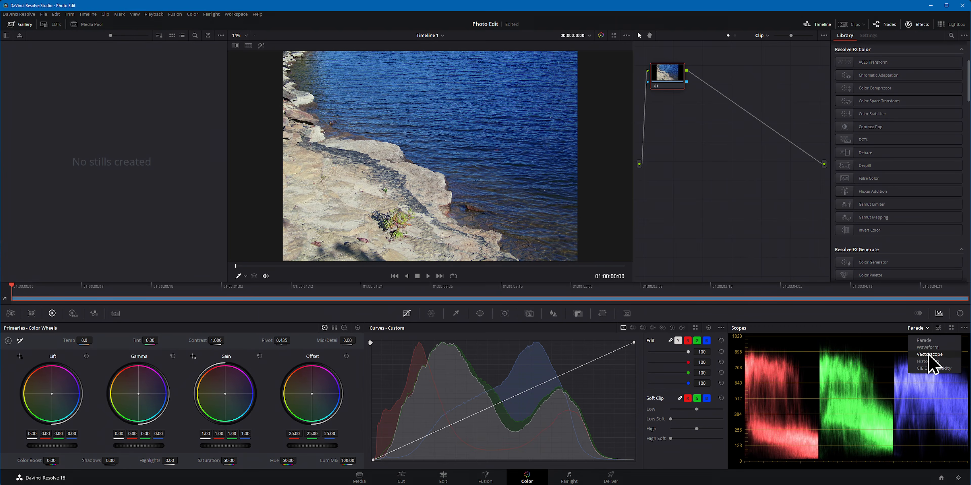
left_click(928, 348)
left_click(939, 328)
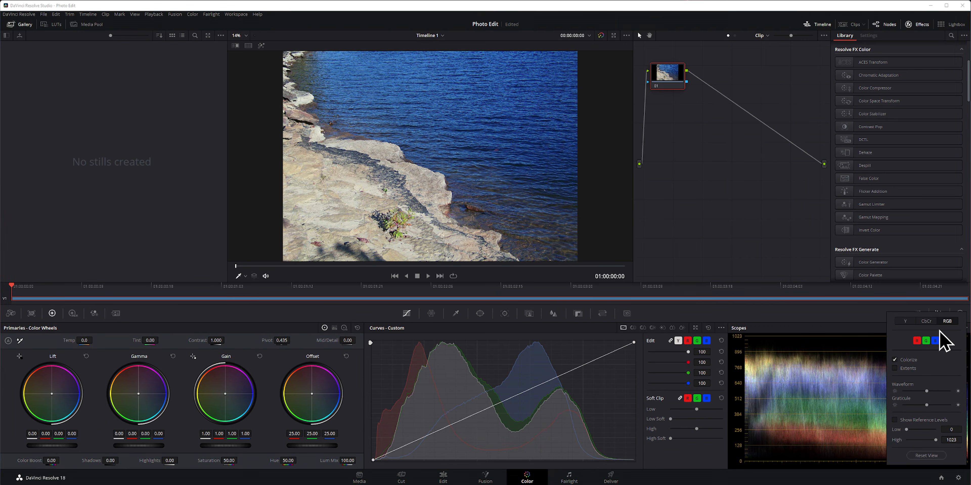
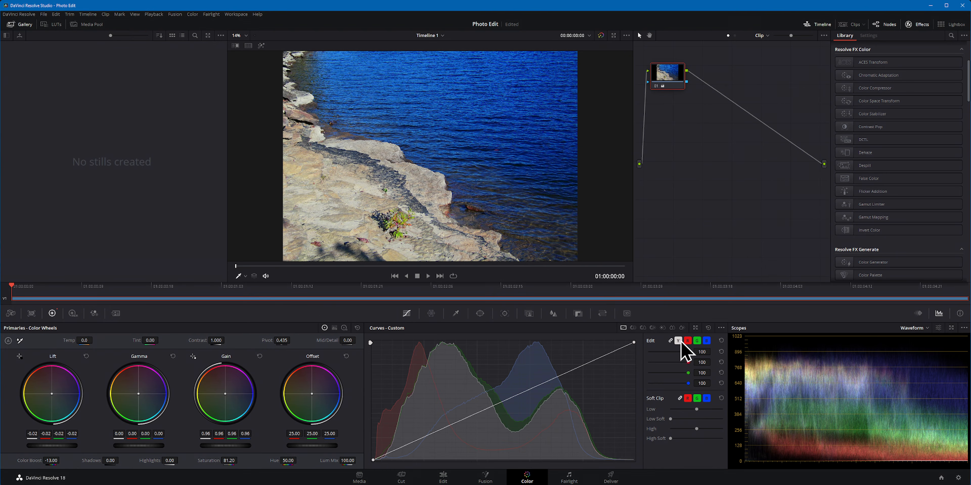
Step: Sample the shoreline plant for the Hue vs Sat curve and lower the yellow-to-green range to a saturation of about 0.22
left_click(644, 327)
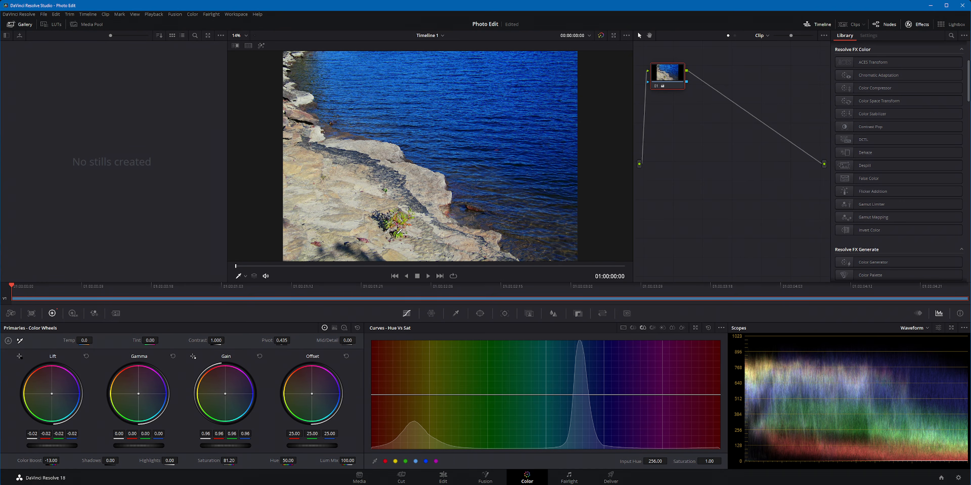
left_click(399, 231)
left_click_drag(460, 395, 496, 408)
left_click(535, 395)
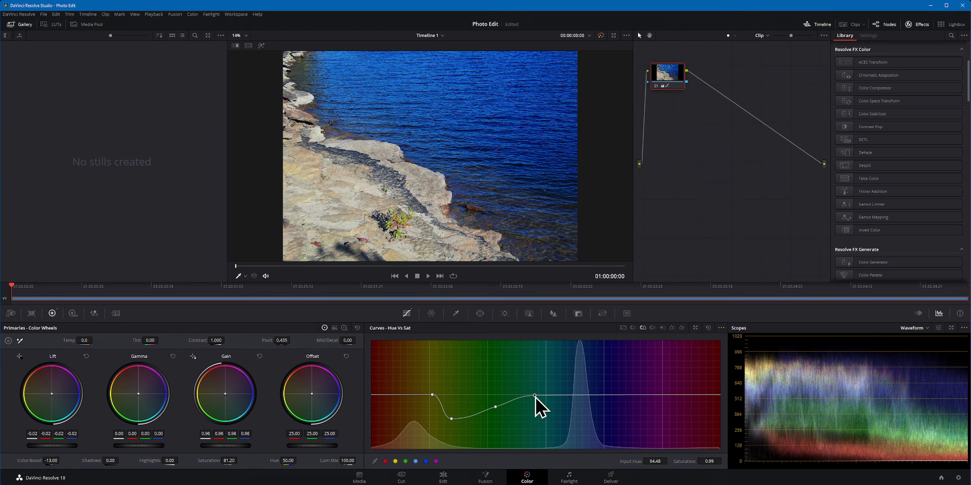
left_click_drag(496, 408, 500, 437)
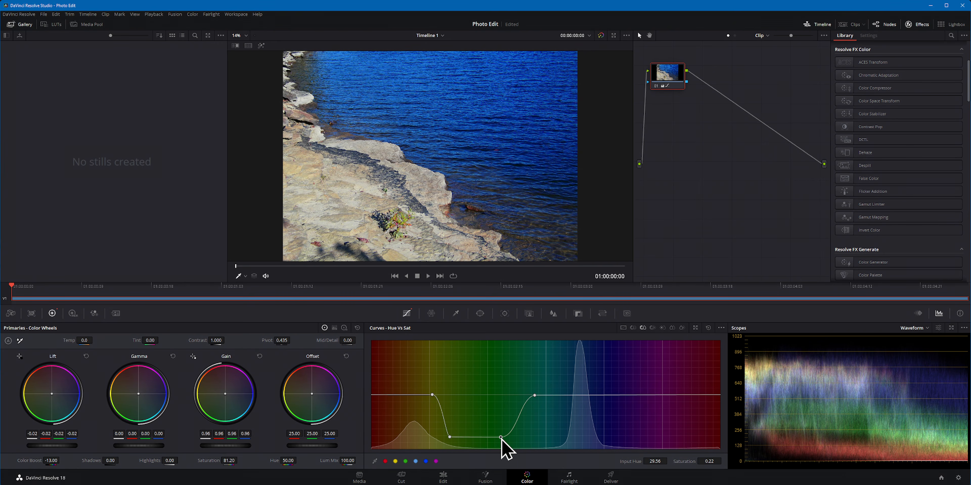
Step: Sample the plant for the Hue vs Lum curve and darken the yellow-to-green range, with the green-side point at about 0.63 lum gain
left_click(653, 328)
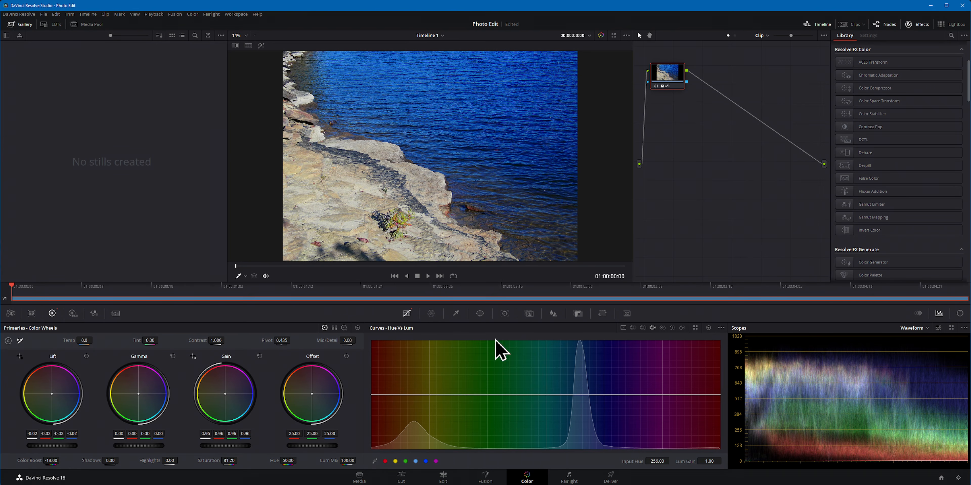
left_click(407, 221)
left_click_drag(455, 395, 518, 395)
left_click_drag(441, 394, 475, 430)
left_click(534, 395)
left_click_drag(519, 395, 520, 409)
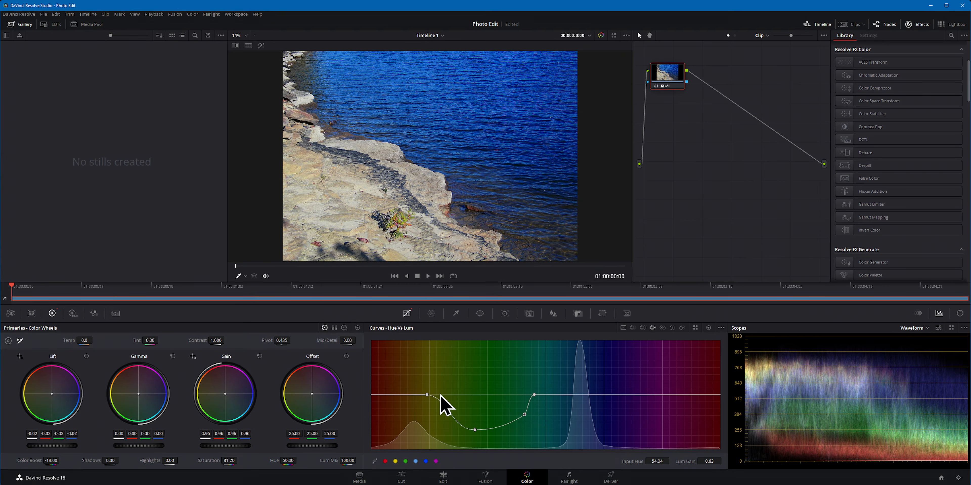
Step: Widen the dip in the Hue vs Sat curve by spreading its outer points, placing the green-side one at input hue 72.40
left_click(641, 328)
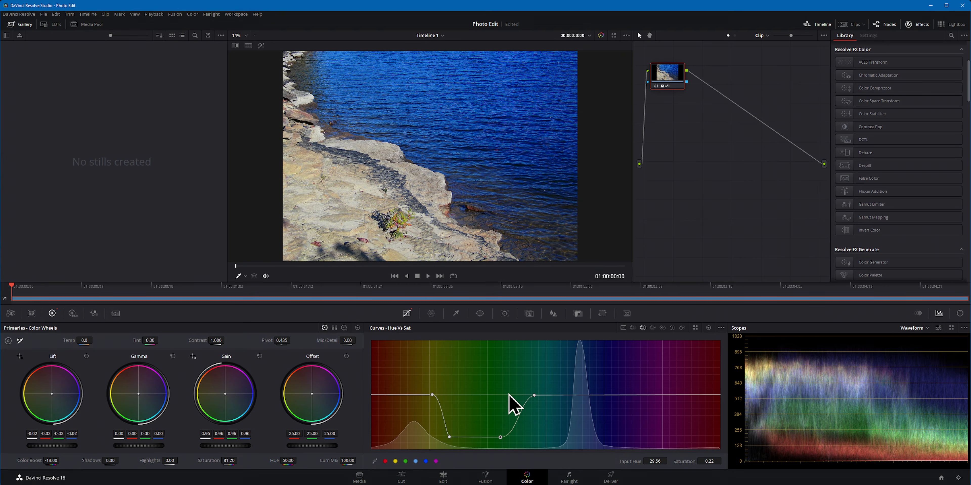
left_click_drag(428, 398, 428, 396)
left_click_drag(535, 395, 542, 395)
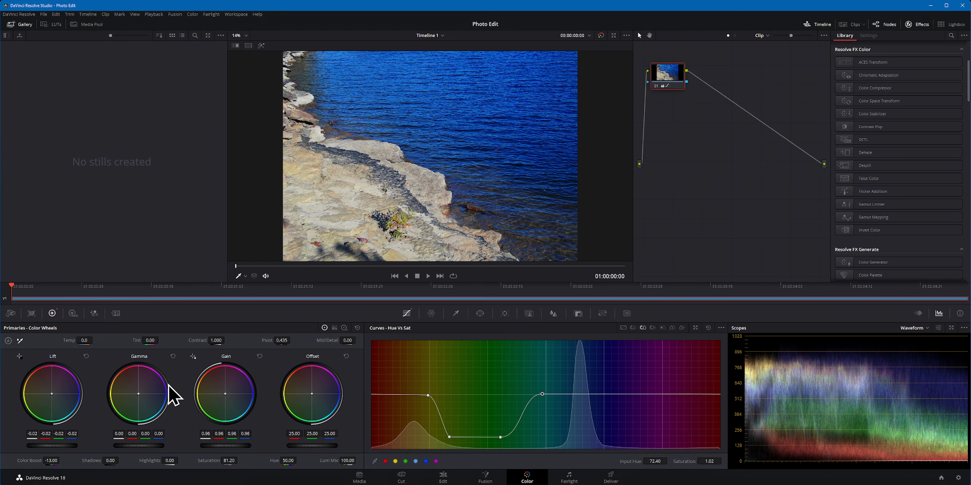
Step: Set the primaries contrast to 1.236, gain to 0.96 and lift to 0.04
left_click_drag(222, 445, 234, 446)
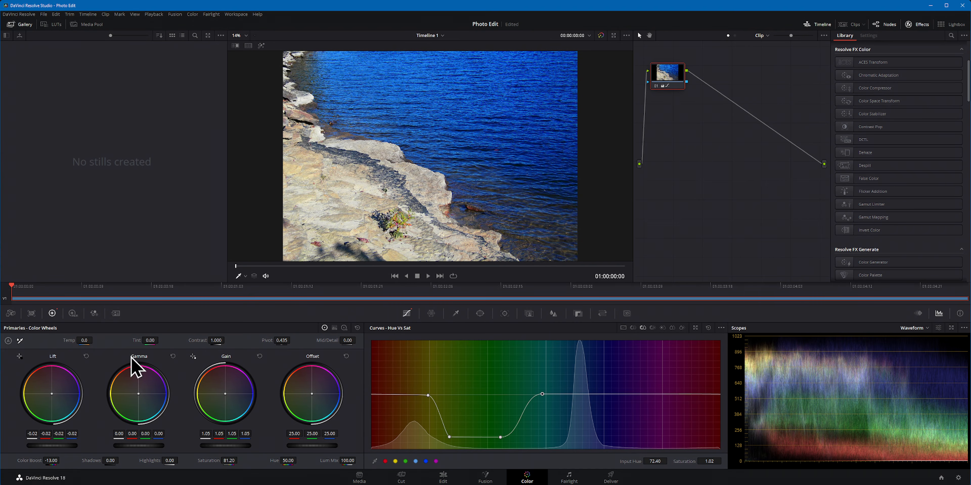
left_click_drag(215, 340, 230, 340)
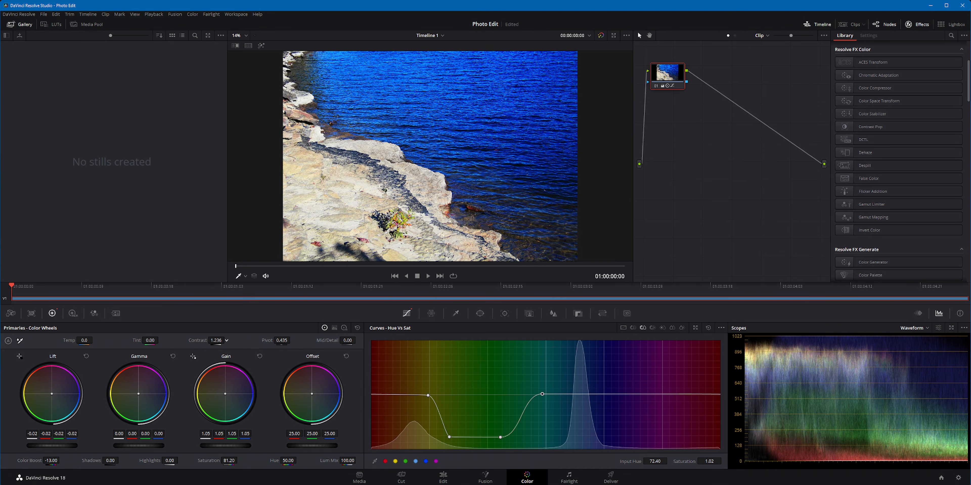
left_click_drag(225, 445, 213, 445)
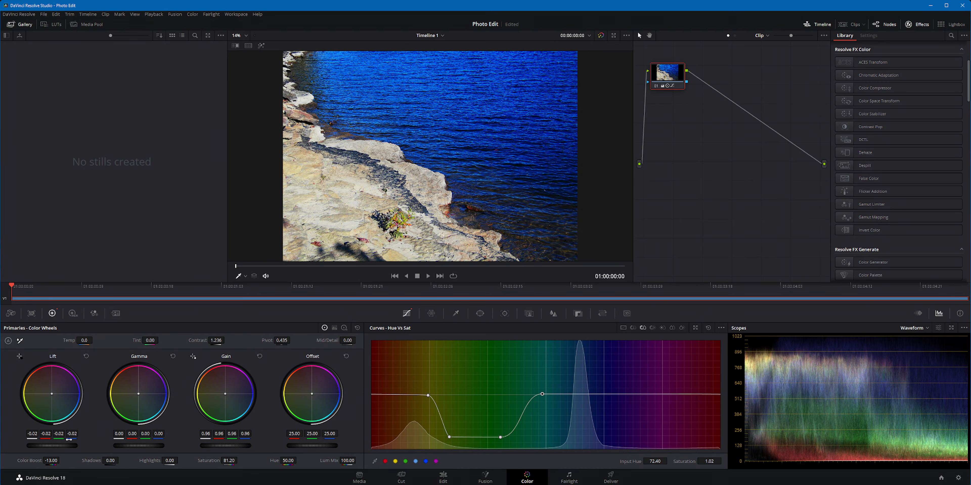
left_click_drag(52, 446, 59, 446)
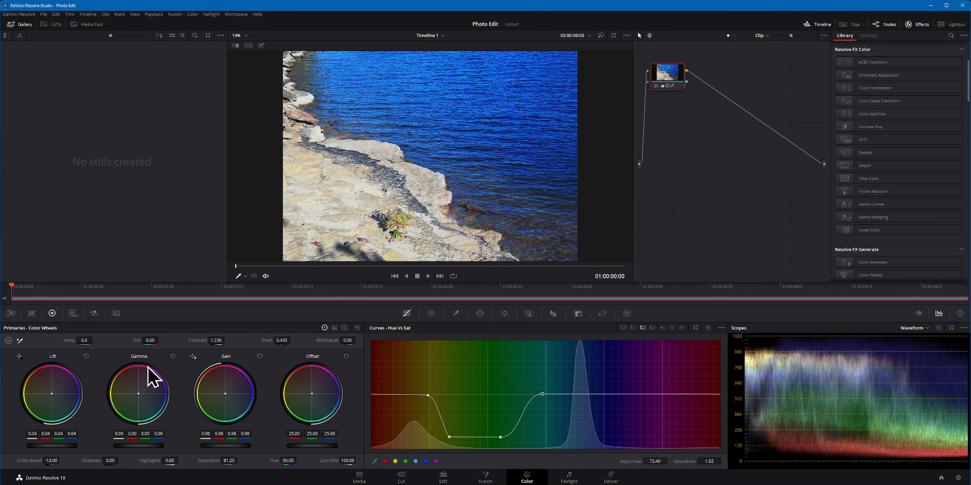
scroll(343, 215, "down", 2)
scroll(344, 215, "up", 1)
scroll(344, 216, "up", 1)
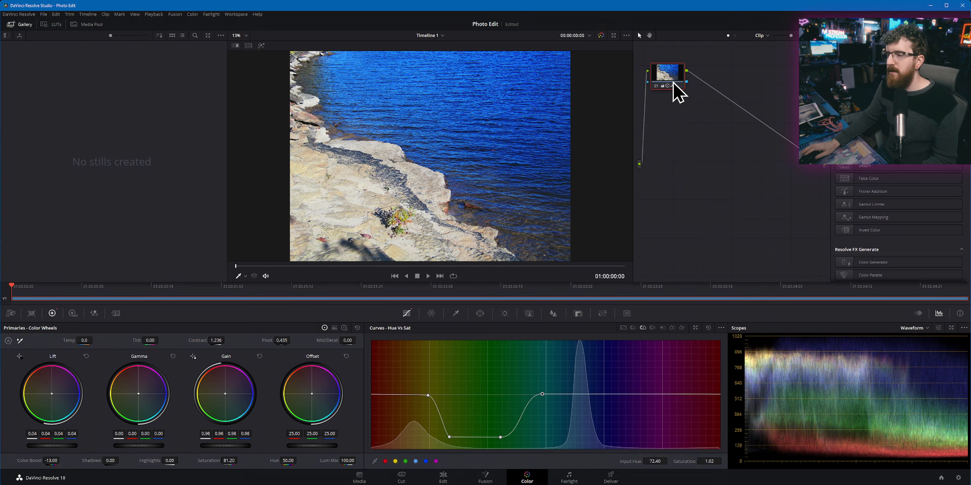
Step: Add two serial nodes after the graded node plus an outside node, and place the outside node just beneath the third node
mouse_move(673, 83)
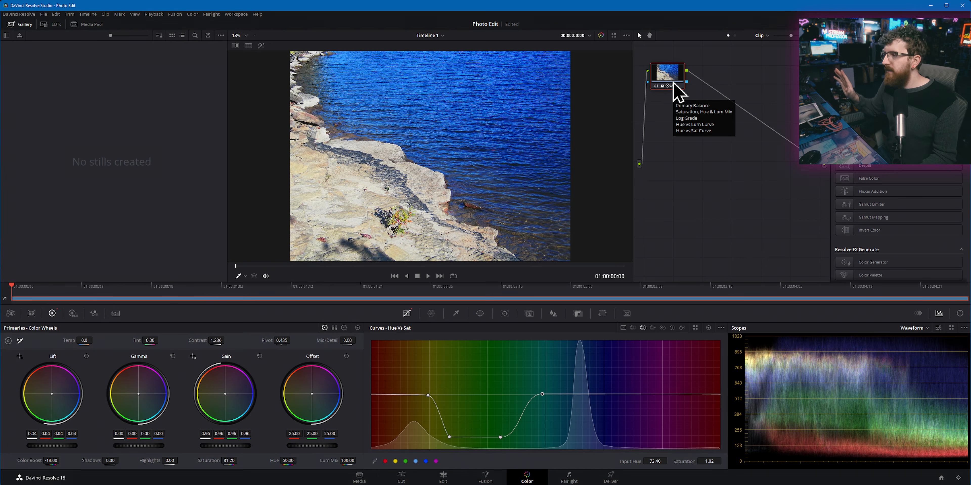
key("alt+s")
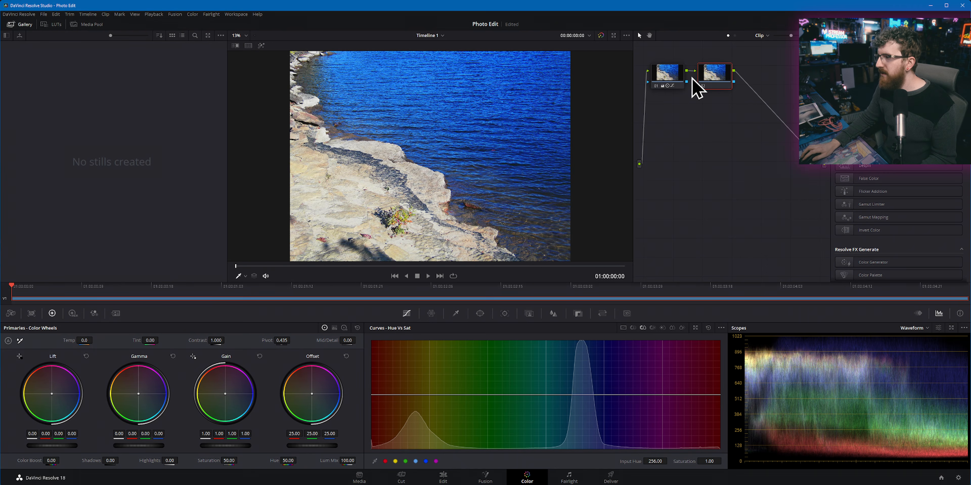
key("alt+s")
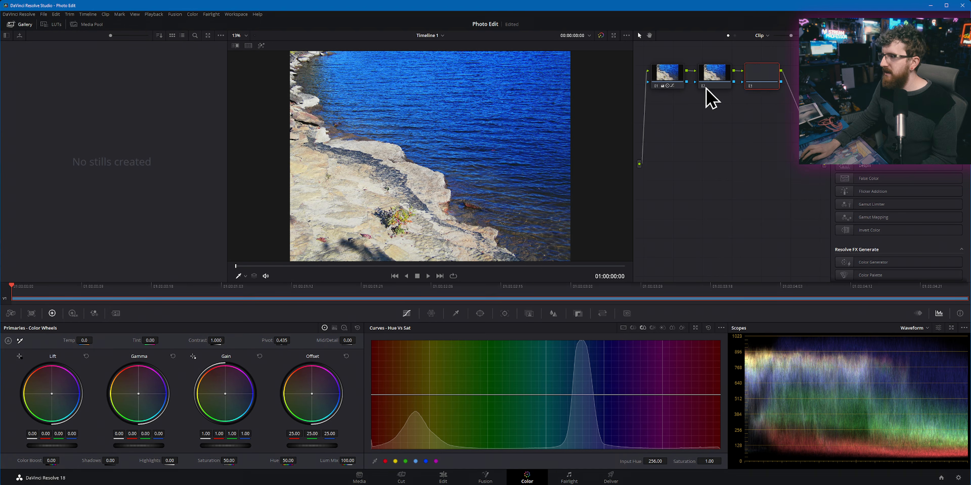
key("alt+o")
left_click_drag(670, 98, 769, 108)
left_click(663, 87)
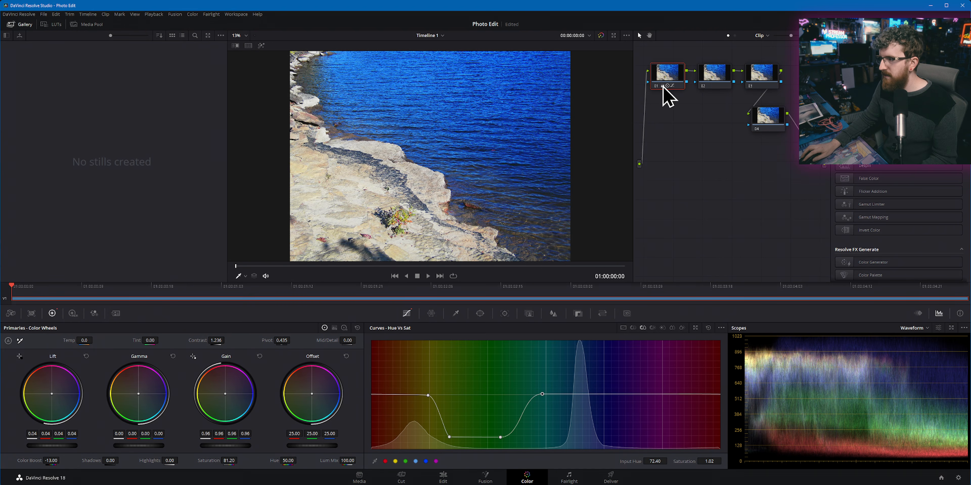
left_click(656, 87)
left_click(656, 87)
left_click_drag(766, 122, 775, 99)
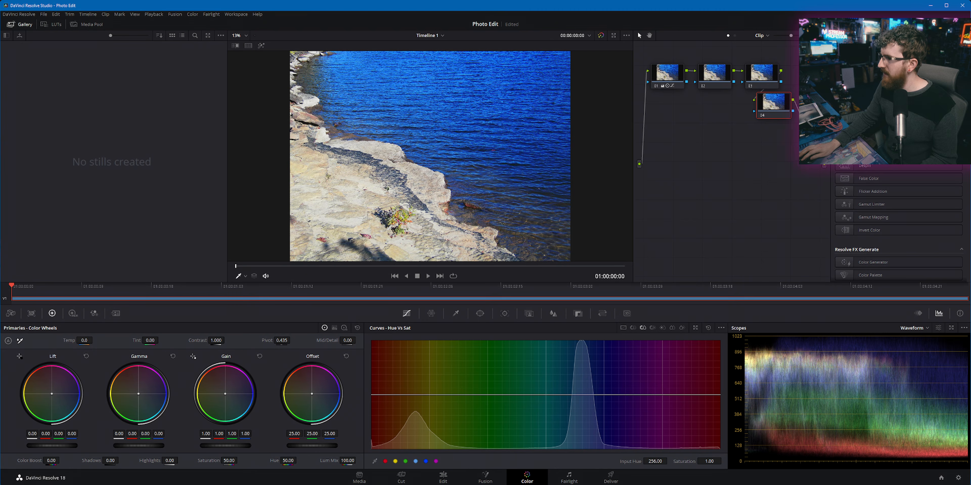
Step: Search the effects library for "hala" and apply the Halation effect to the second node
left_click(951, 35)
type("hala")
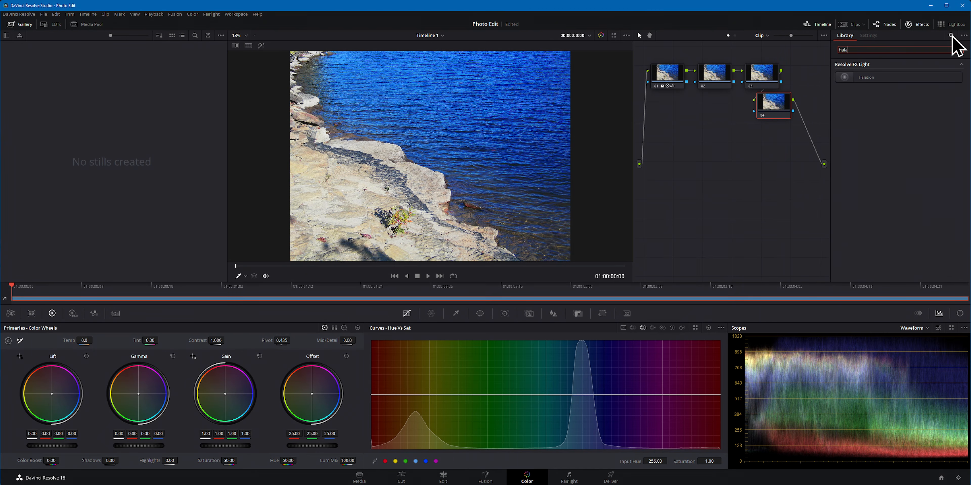
left_click_drag(872, 80, 715, 81)
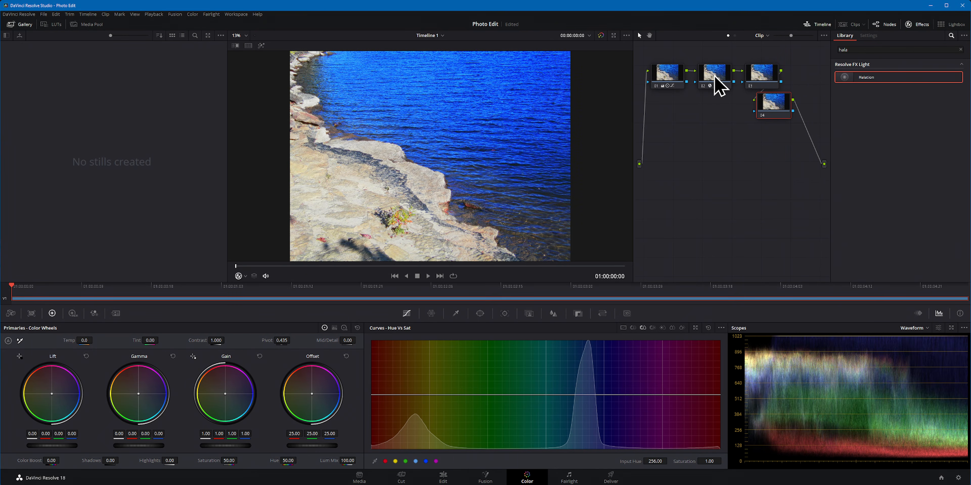
Step: Compare the rock edge and plant up close with the Halation effect off and on, leaving it enabled
scroll(409, 195, "up", 2)
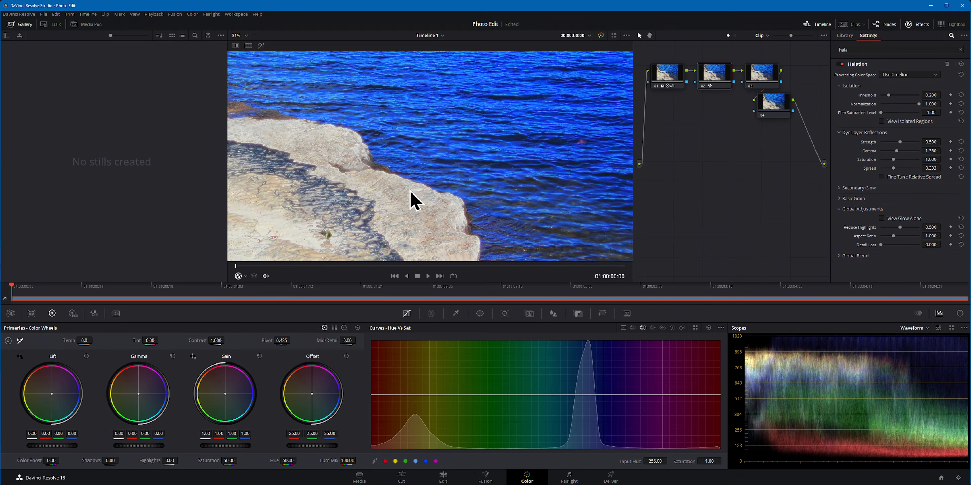
left_click_drag(409, 186, 438, 133)
left_click_drag(494, 153, 356, 164)
scroll(370, 145, "up", 3)
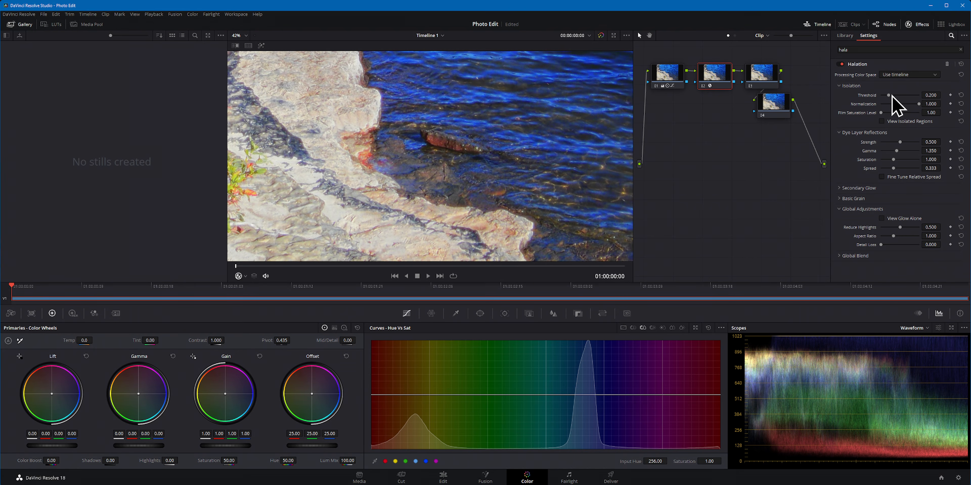
left_click(839, 65)
left_click(839, 64)
left_click(839, 65)
left_click(839, 64)
left_click_drag(307, 105, 361, 141)
left_click(841, 65)
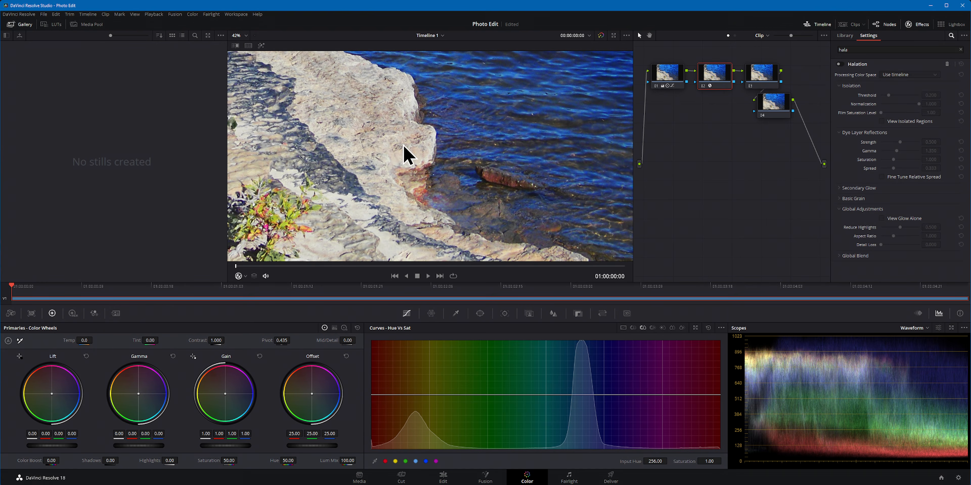
left_click(840, 64)
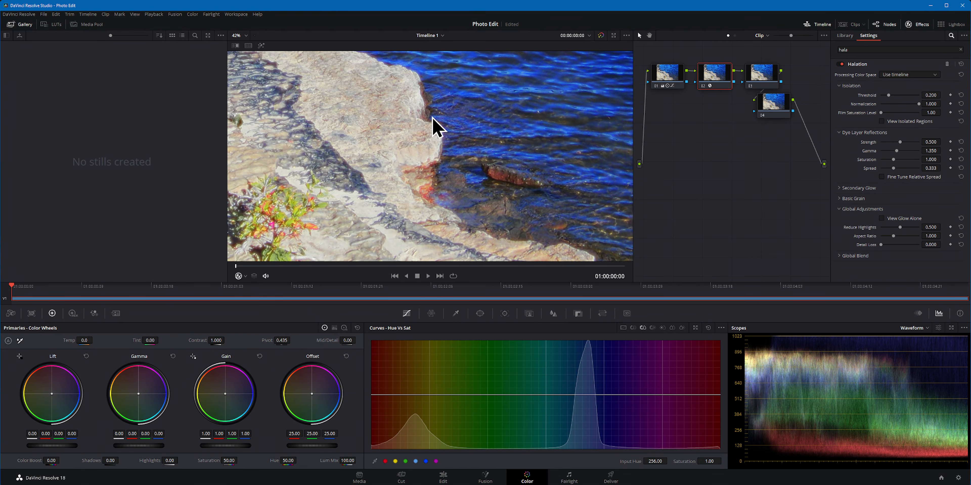
Step: Set the Halation threshold to 0.312 and film saturation level to 1.41, and check the isolated regions before returning to the normal view
left_click_drag(889, 95, 885, 116)
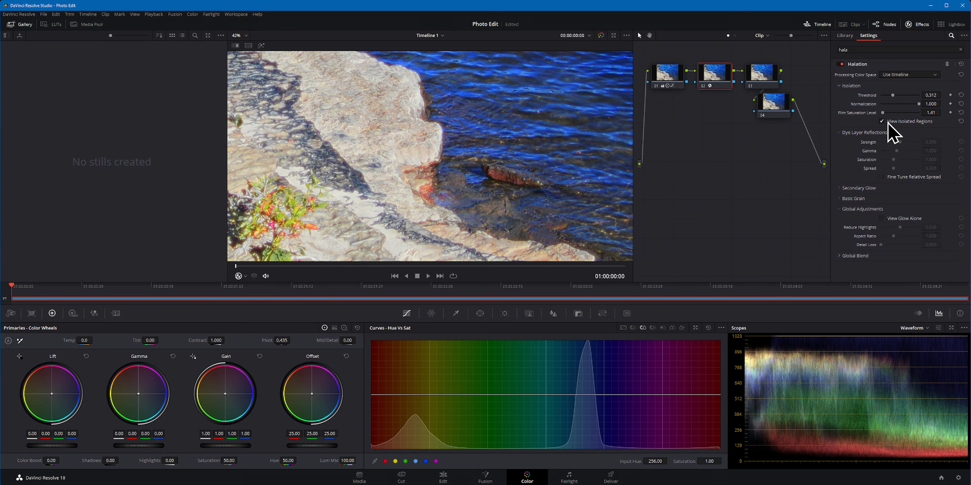
left_click(886, 121)
scroll(461, 147, "down", 3)
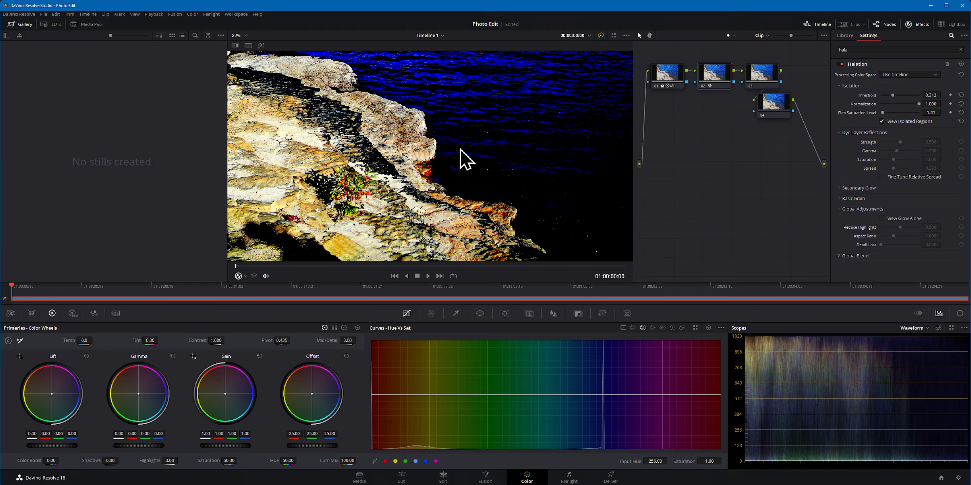
scroll(459, 149, "down", 3)
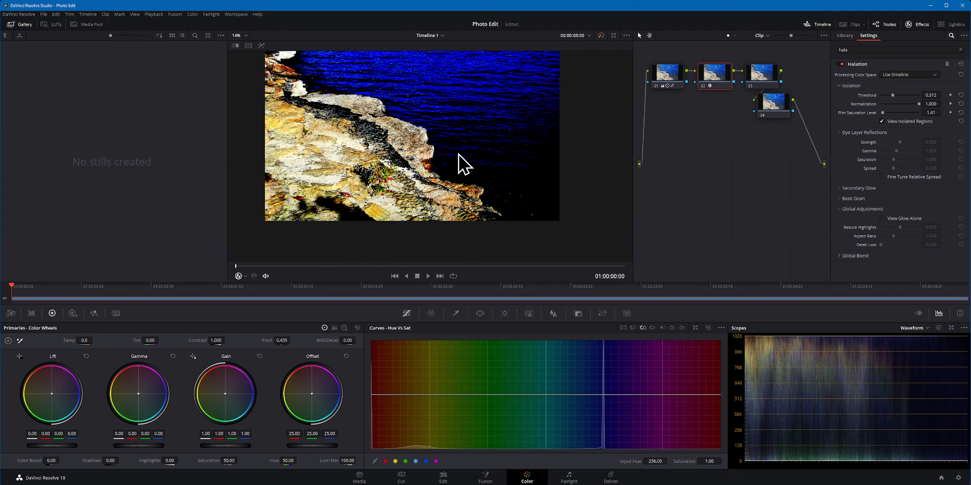
scroll(458, 166, "up", 6)
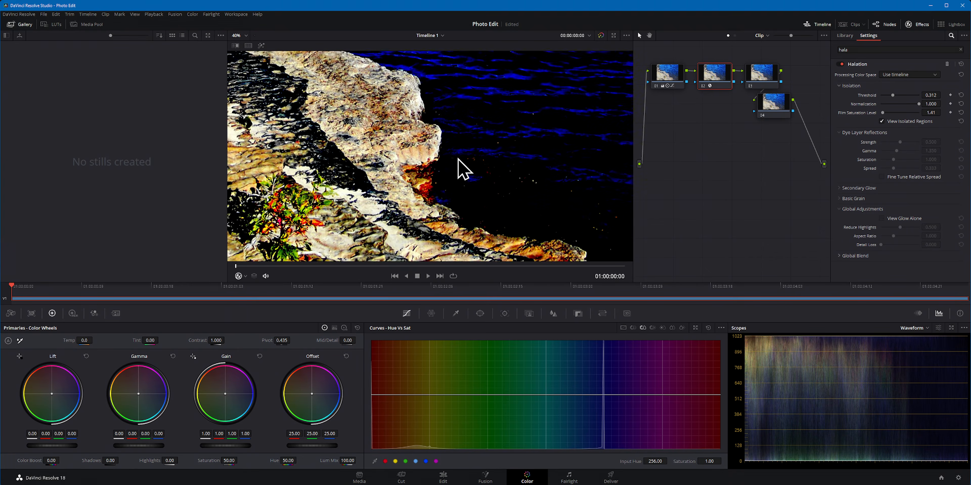
left_click(886, 121)
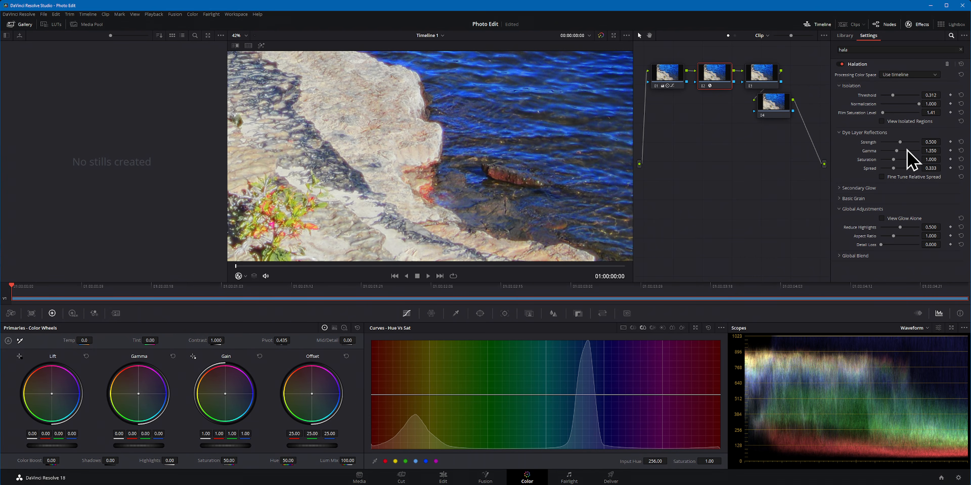
Step: Set Halation's dye layer strength to 0.614, gamma 0.945, saturation 1.120 and spread 0.991, with secondary glow strength 0.238
mouse_move(902, 143)
left_mouse_down()
mouse_move(917, 143)
mouse_move(881, 142)
mouse_move(903, 151)
left_mouse_up()
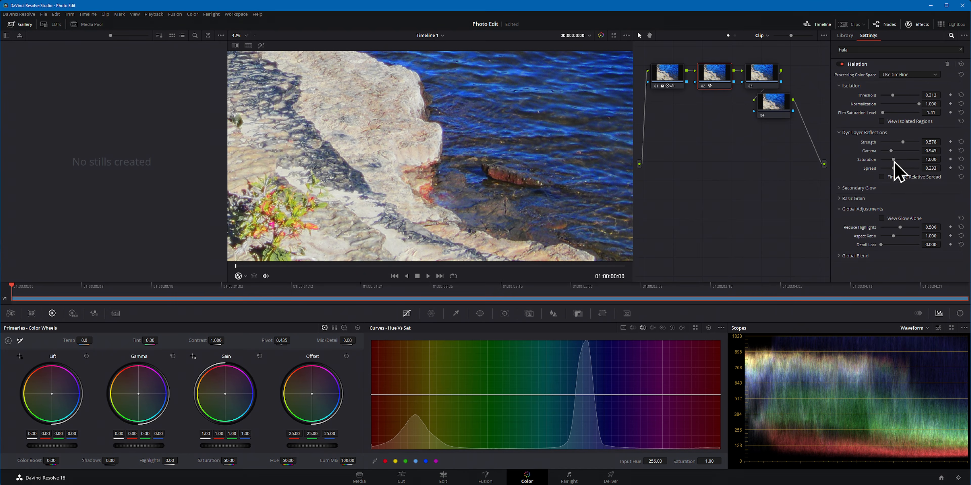
left_click_drag(892, 168, 918, 169)
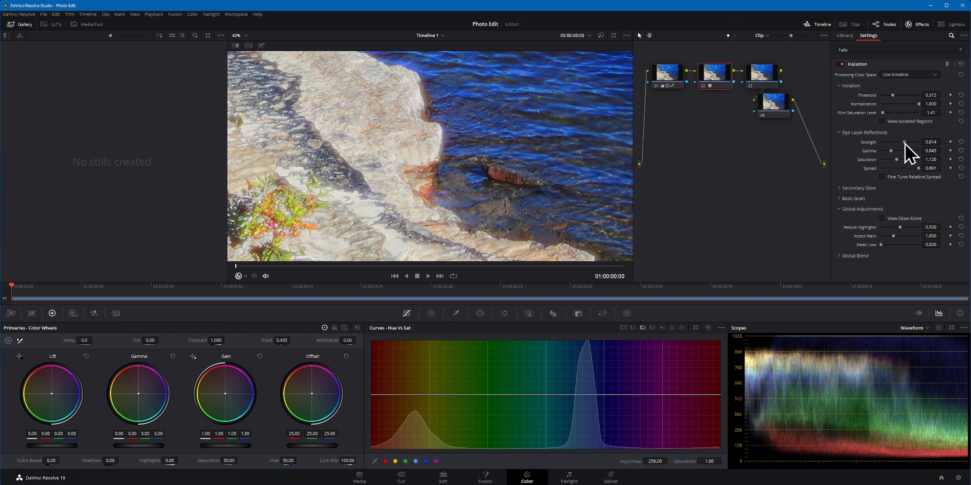
left_click(855, 188)
left_click_drag(886, 199, 891, 200)
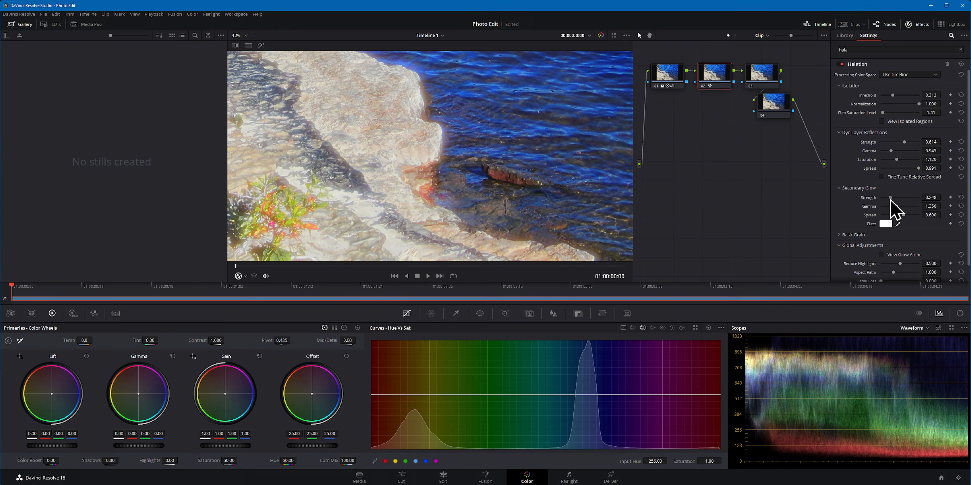
Step: Search the effects library for "glow" and apply the Glow effect to the third node
left_click(775, 78)
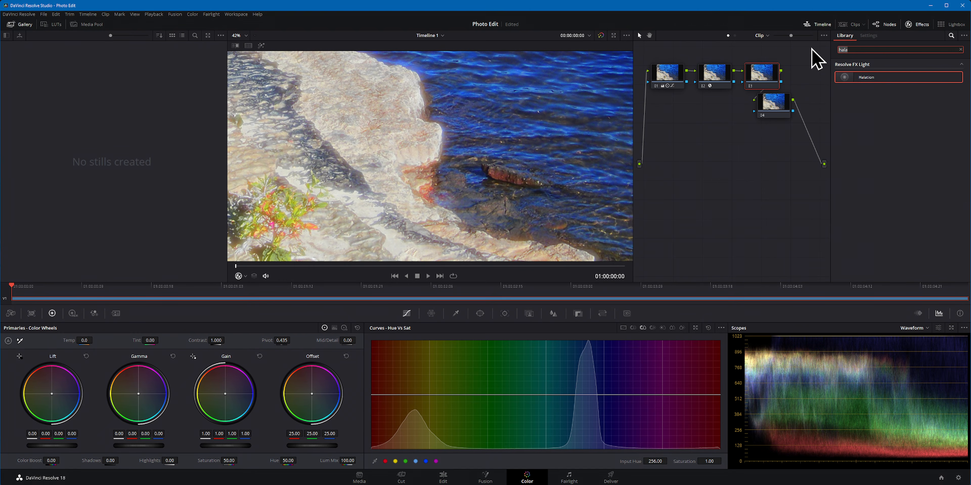
key("BackSpace")
key("BackSpace")
key("BackSpace")
key("BackSpace")
type("glow")
left_click_drag(834, 79, 774, 91)
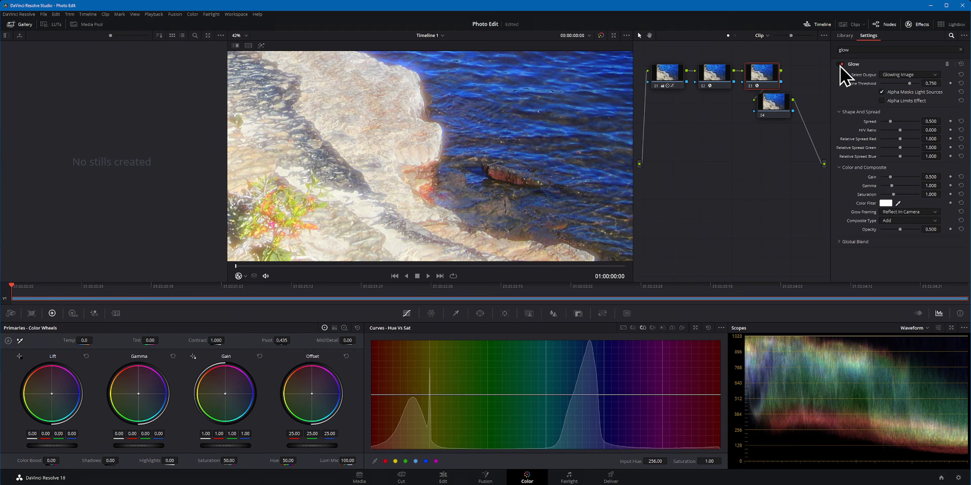
Step: Set the Halation secondary glow filter on the second node to a bright turquoise color
left_click(714, 80)
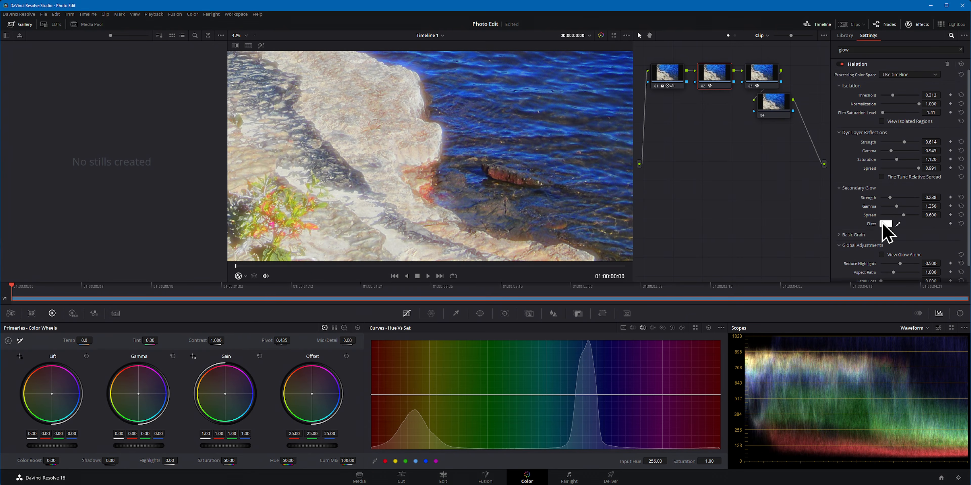
left_click(885, 225)
left_click_drag(422, 203, 395, 177)
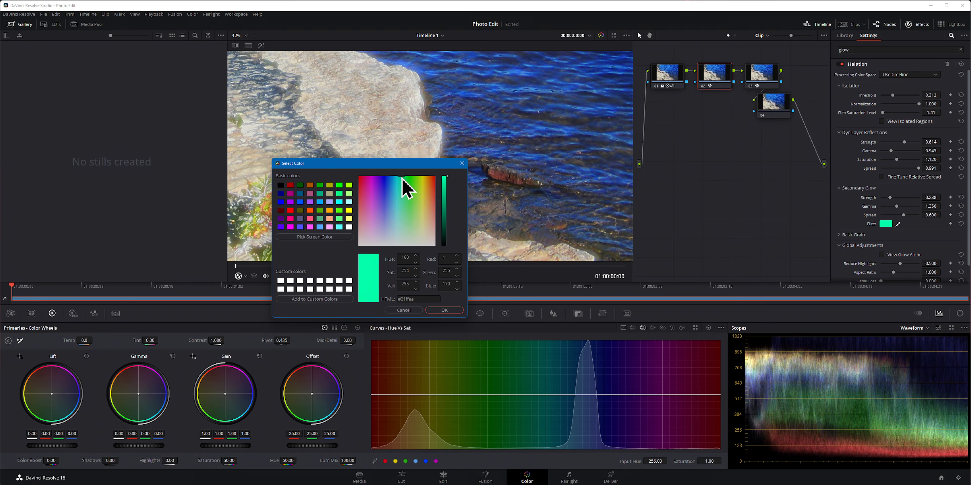
left_click(444, 310)
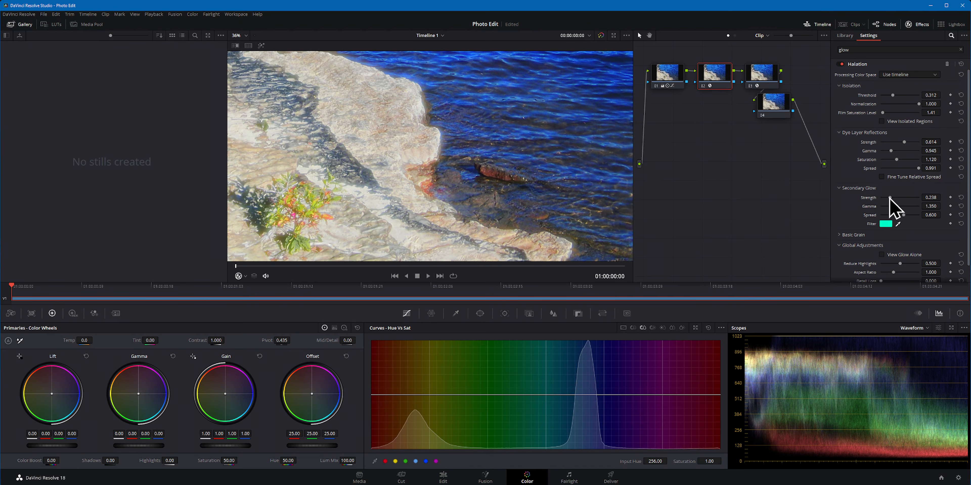
Step: Set the Halation secondary glow strength to 0.091 and spread to 0.863, and check the Basic Grain options
left_click_drag(890, 197, 929, 196)
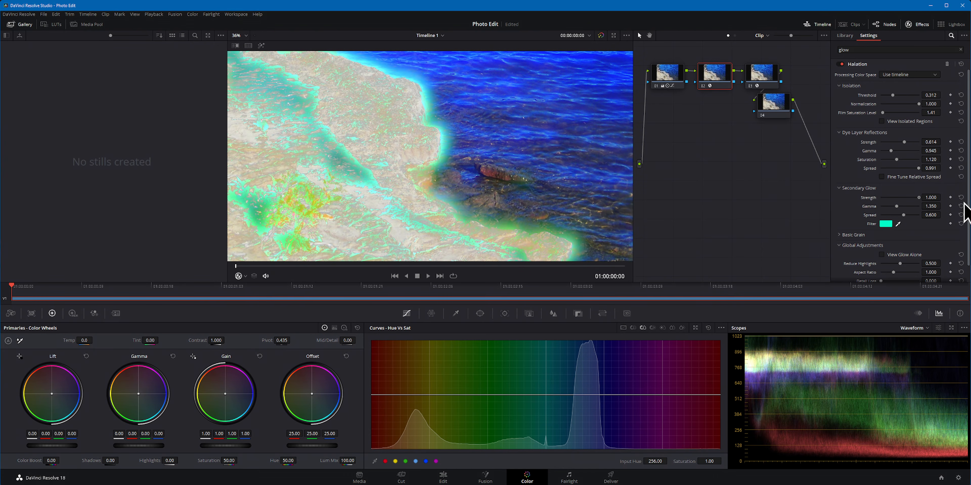
left_click_drag(919, 198, 913, 216)
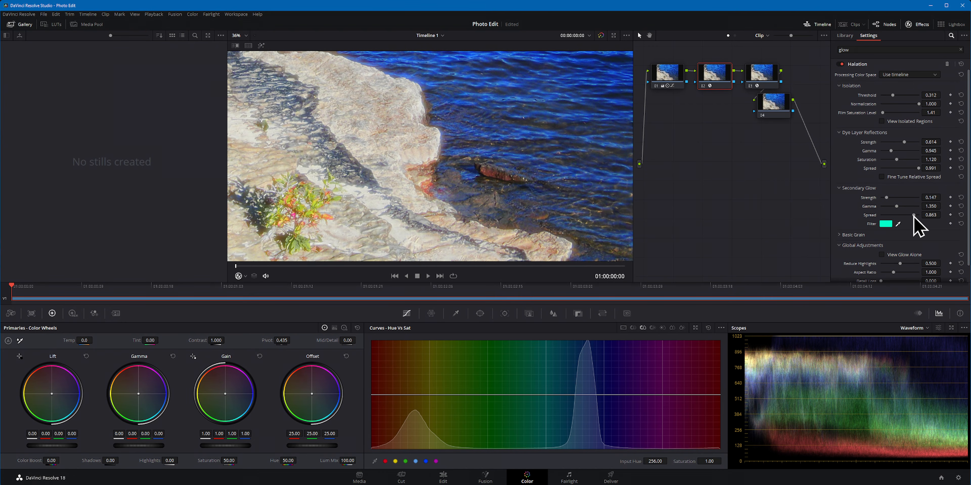
left_click(852, 236)
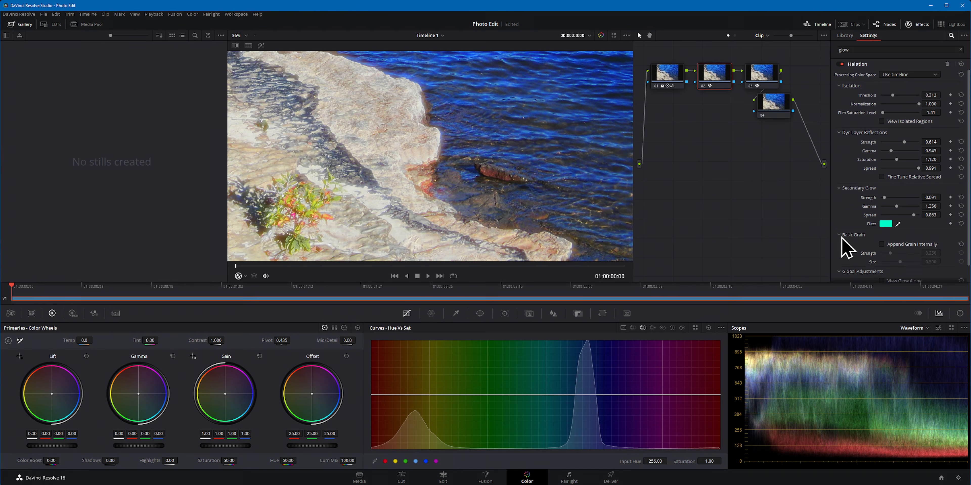
scroll(850, 245, "down", 3)
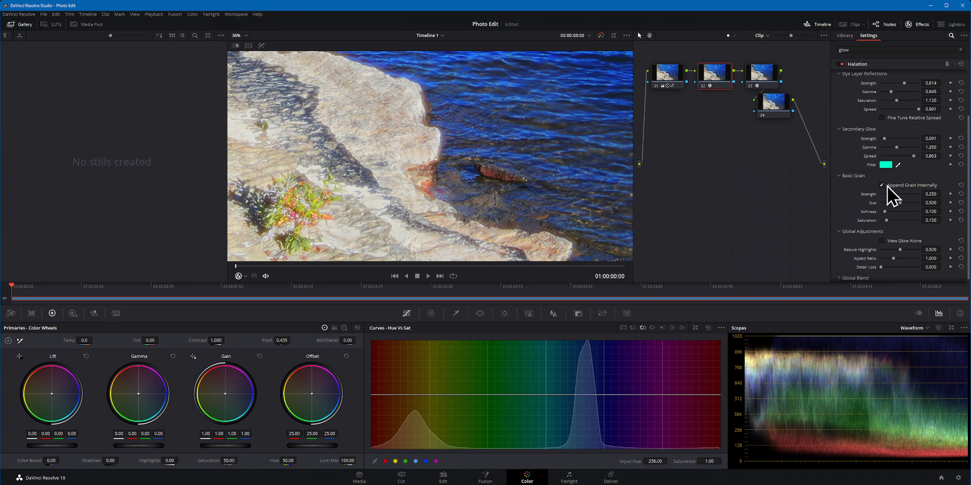
left_click(852, 176)
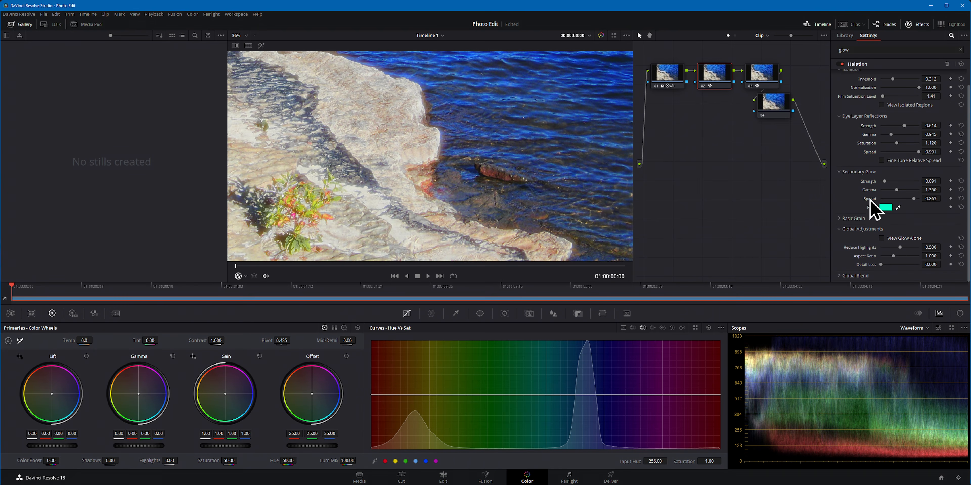
Step: View the halation glow alone, set Reduce Highlights to 0.817, and restore the normal image view
left_click(888, 239)
right_click(465, 185)
left_click(428, 171)
scroll(411, 181, "down", 5)
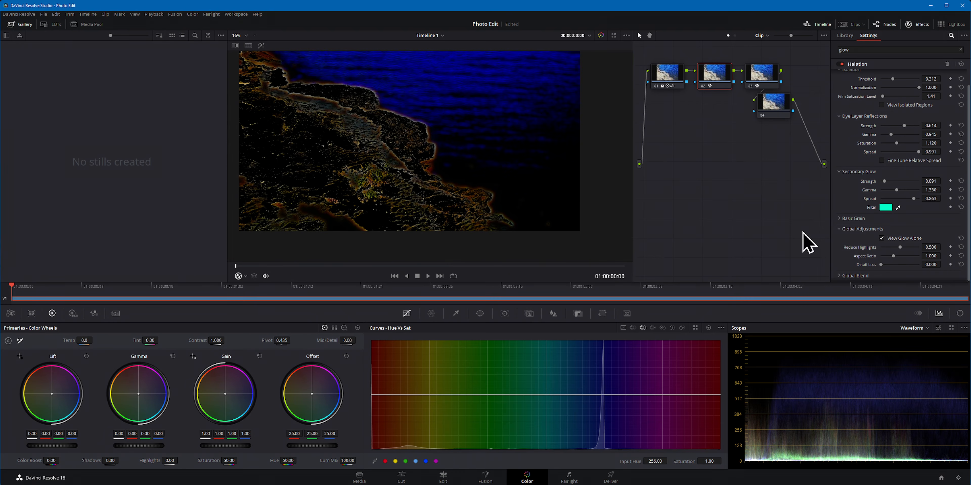
left_click_drag(900, 247, 911, 248)
left_click(882, 239)
Step: Compare the whole photo with the Halation node off and on, leaving the node enabled
scroll(554, 193, "down", 1)
left_click_drag(452, 117, 442, 160)
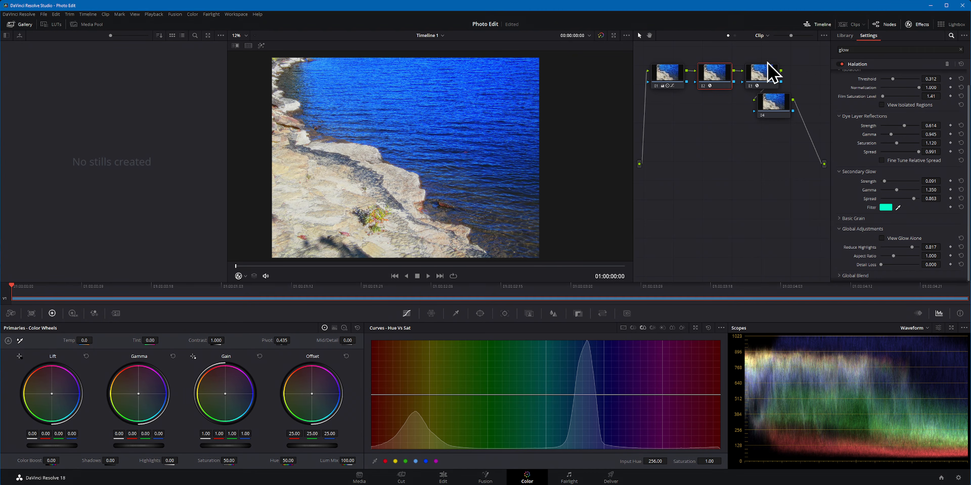
left_click(702, 87)
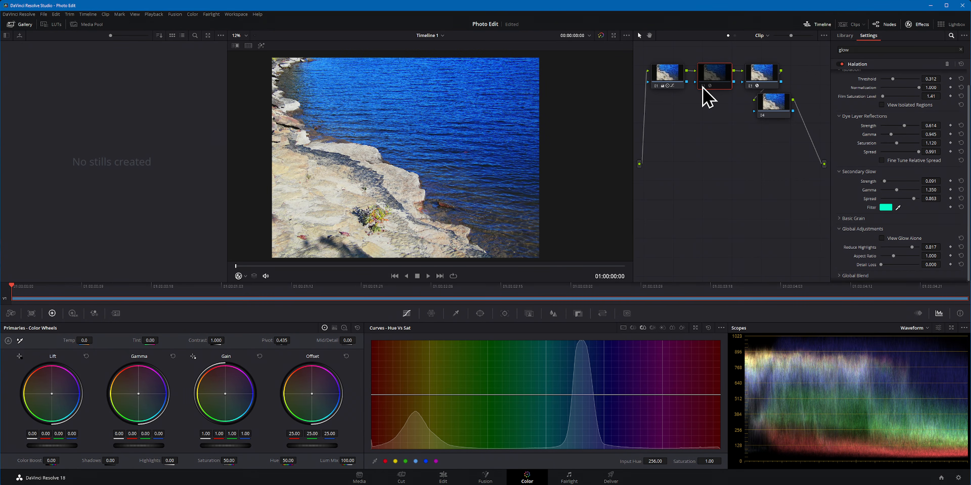
left_click(705, 87)
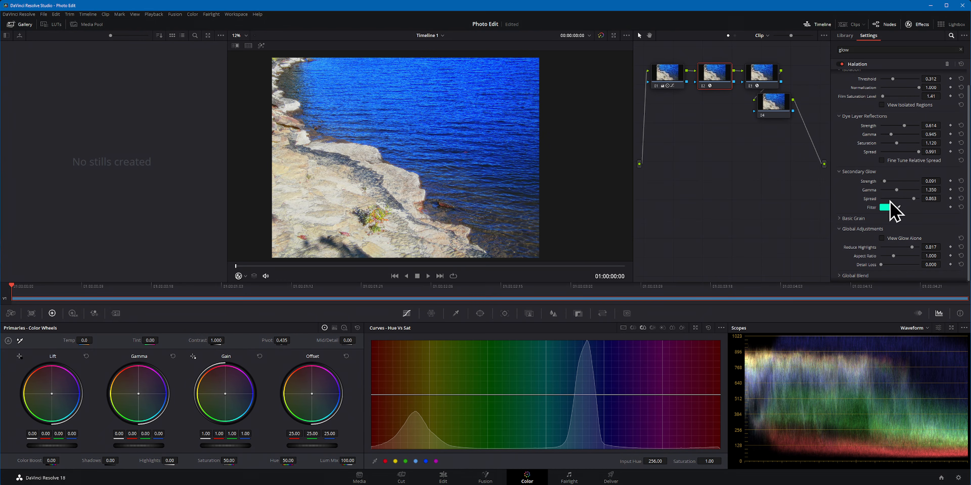
Step: Set Halation's global Detail Loss to 0.046 and Aspect Ratio to 1.133, checking the rock edge up close
mouse_move(884, 265)
left_mouse_down()
mouse_move(923, 268)
mouse_move(883, 267)
left_mouse_up()
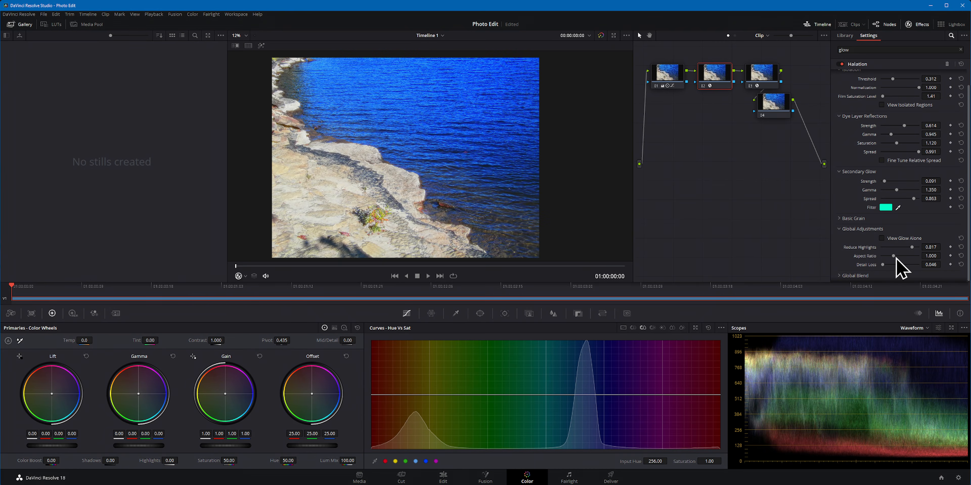
left_click_drag(897, 256, 916, 256)
scroll(483, 228, "up", 8)
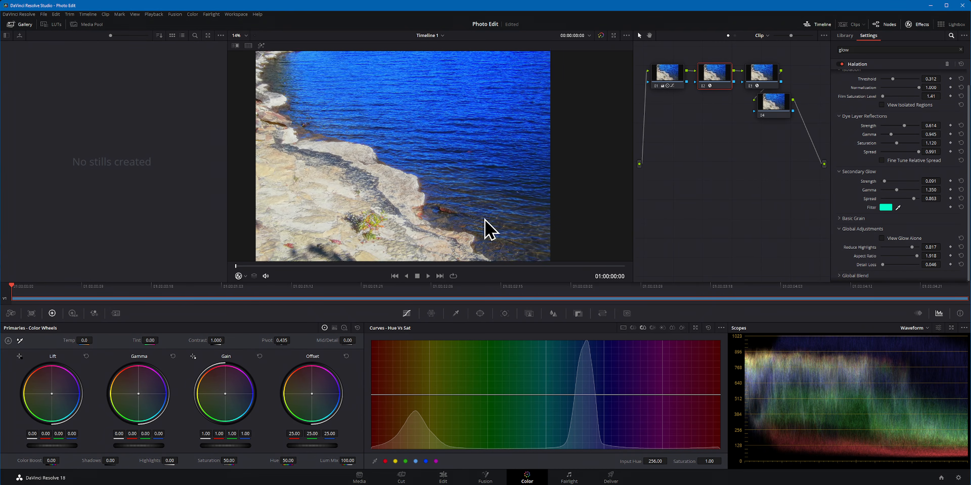
left_click_drag(429, 241, 481, 113)
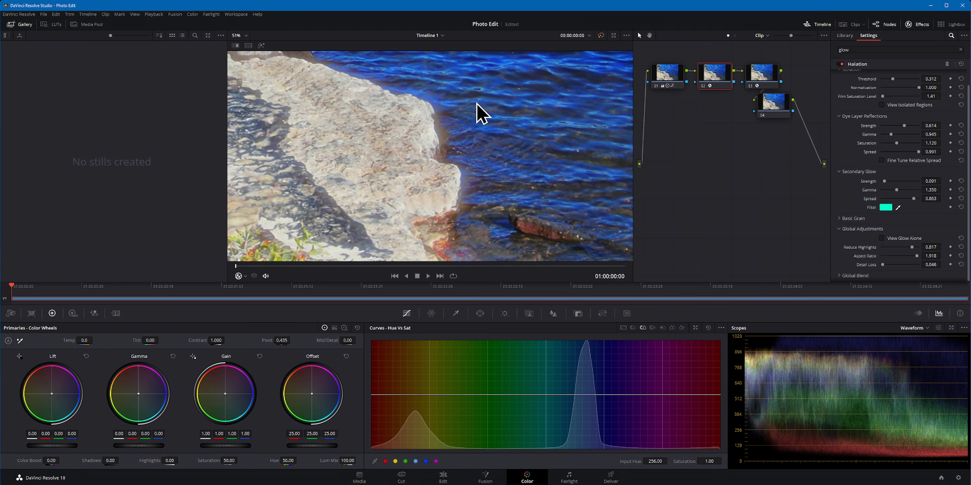
mouse_move(914, 255)
left_mouse_down()
mouse_move(858, 254)
mouse_move(943, 257)
mouse_move(897, 257)
left_mouse_up()
scroll(525, 173, "down", 8)
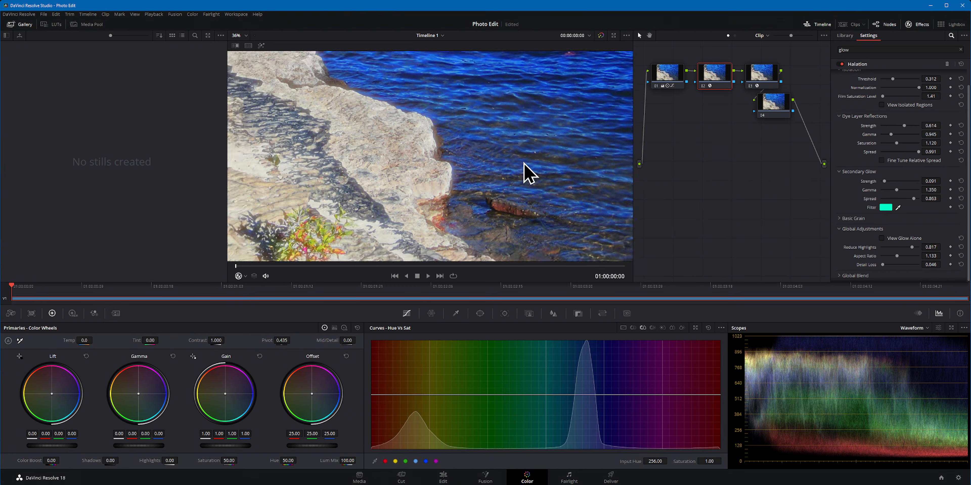
scroll(848, 155, "up", 2)
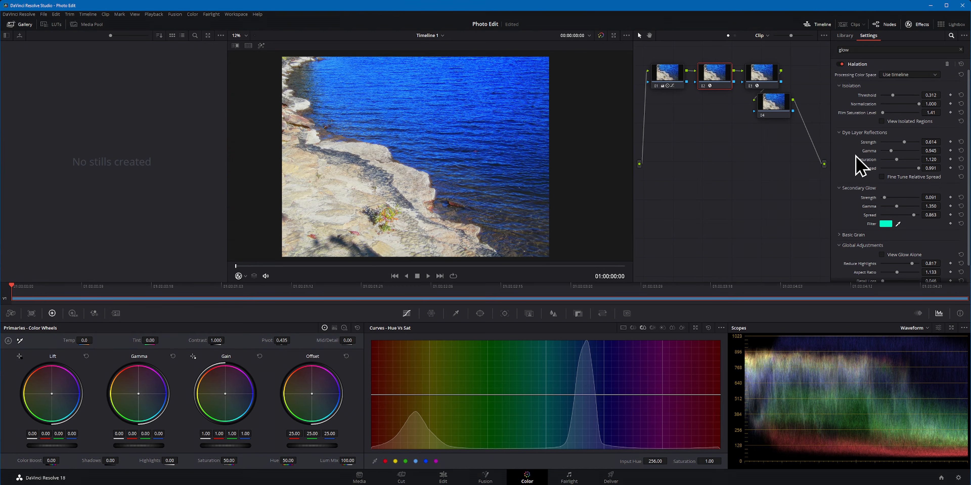
Step: Remove the Glow effect from the third node, search the effects library for "grain" and apply Film Grain instead
left_click(768, 76)
left_click(871, 51)
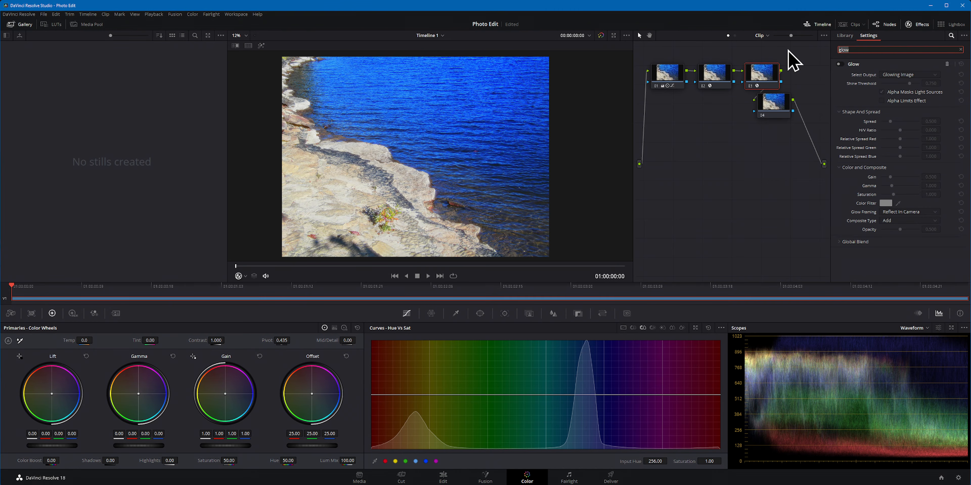
left_click(889, 49)
type("grain")
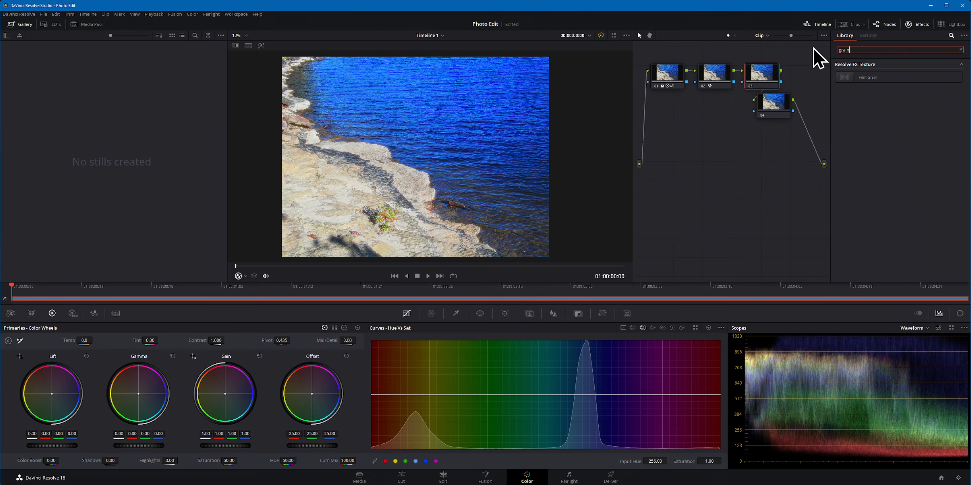
left_click_drag(858, 76, 755, 75)
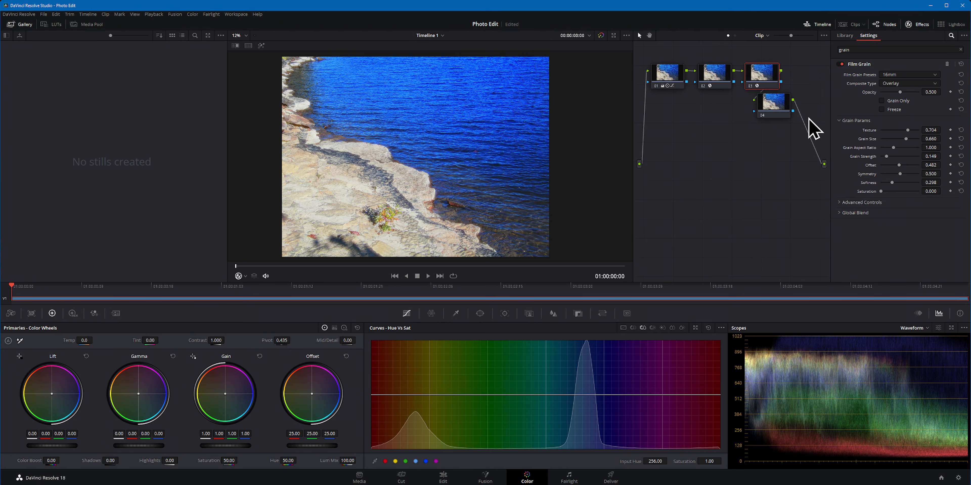
Step: Compare the 8mm and 16mm film grain presets using the grain-only view, keeping 16mm with opacity at 0.808 in the normal view
scroll(435, 195, "up", 6)
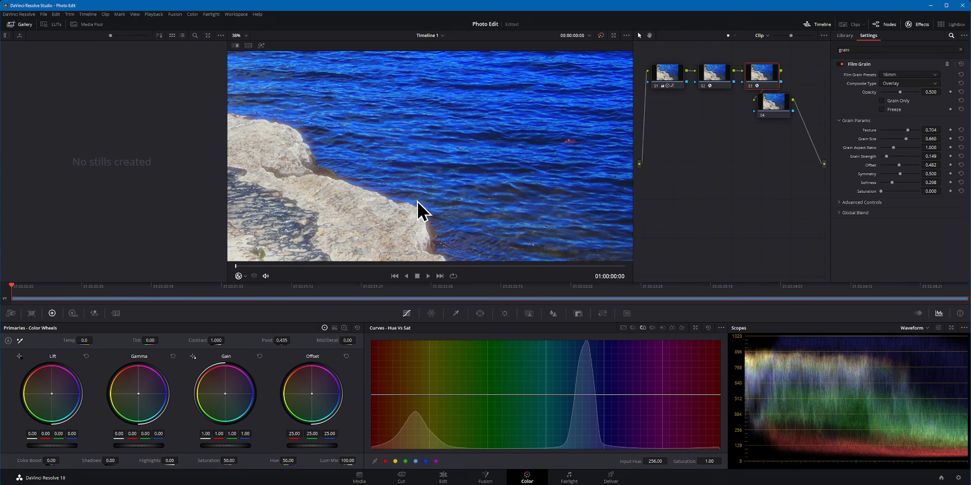
left_click(905, 75)
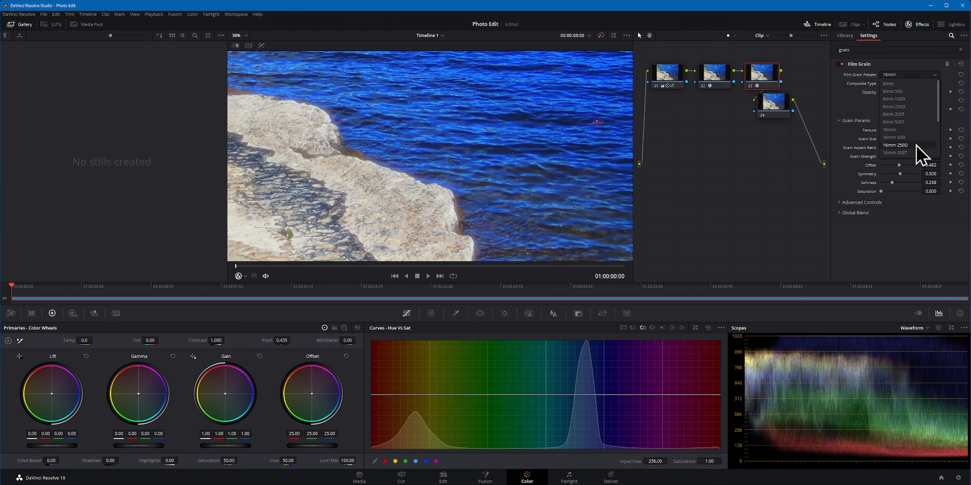
scroll(912, 120, "up", 3)
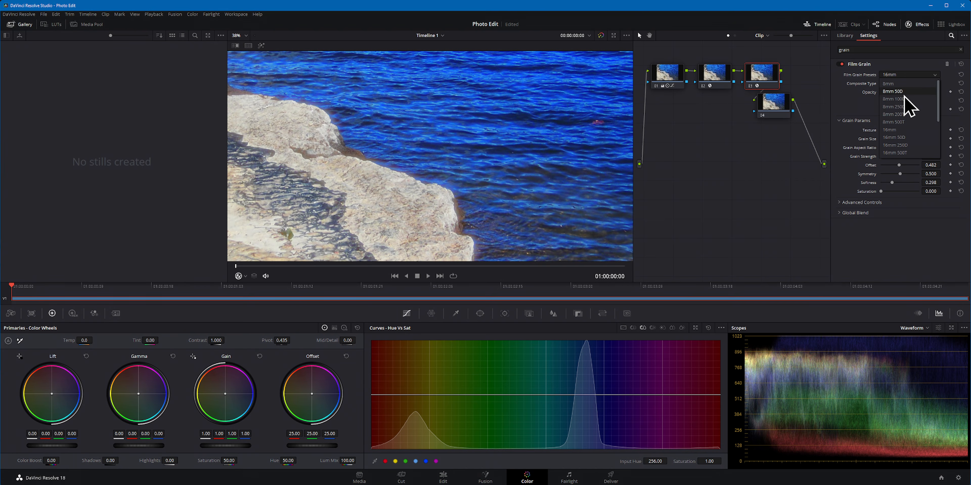
left_click(900, 84)
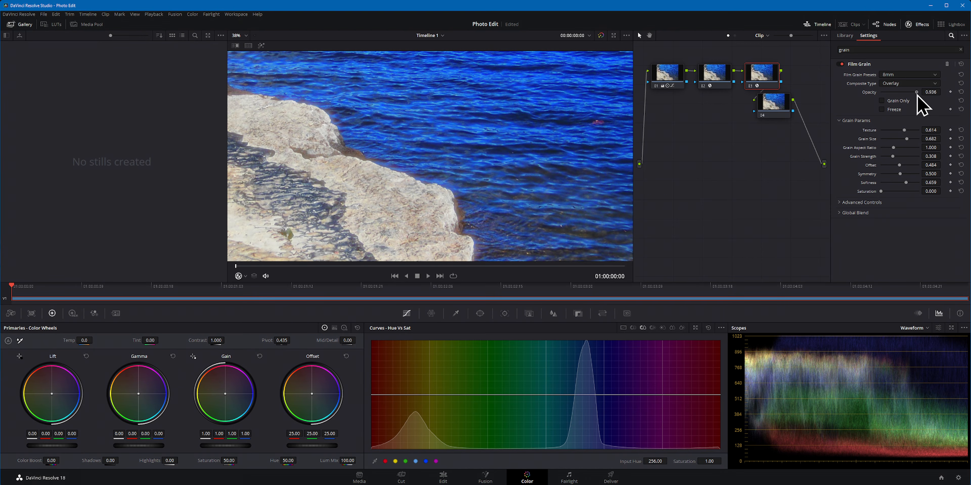
left_click(894, 102)
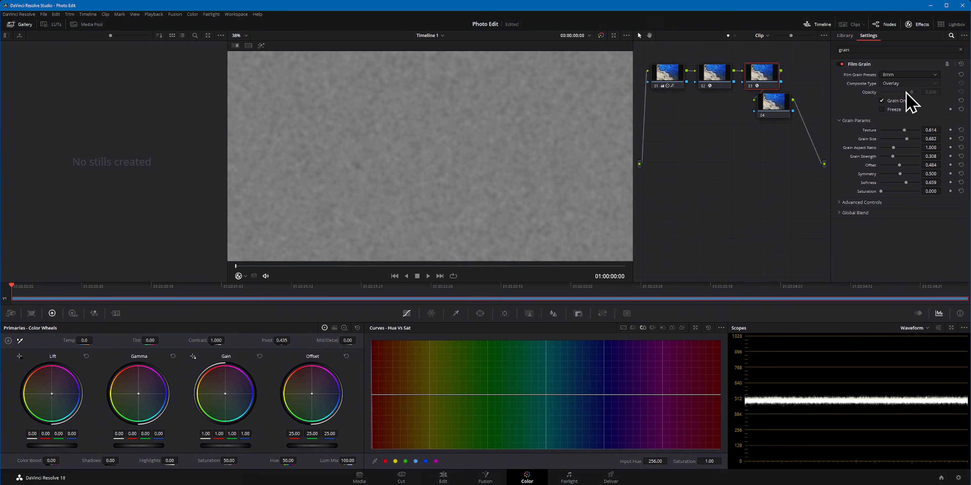
left_click(909, 78)
left_click(906, 121)
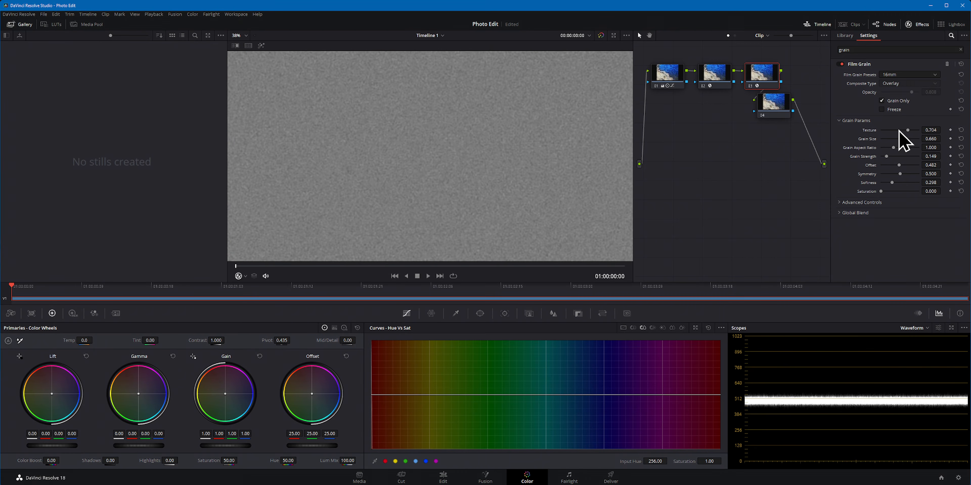
left_click(900, 101)
Step: Set the film grain texture to 0.899 and grain size to 0.762, inspecting the rocks and water
left_click_drag(909, 133, 915, 132)
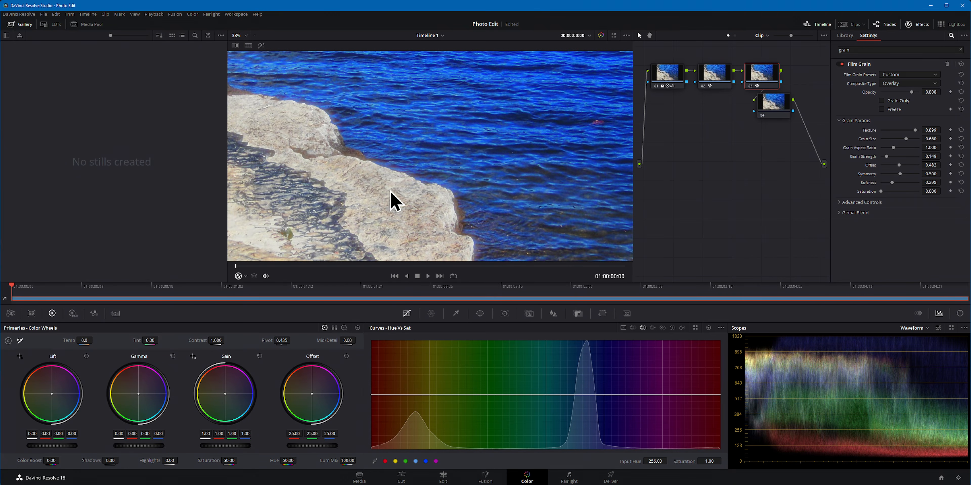
left_click_drag(363, 250, 450, 179)
scroll(451, 179, "down", 3)
left_click_drag(503, 112, 424, 181)
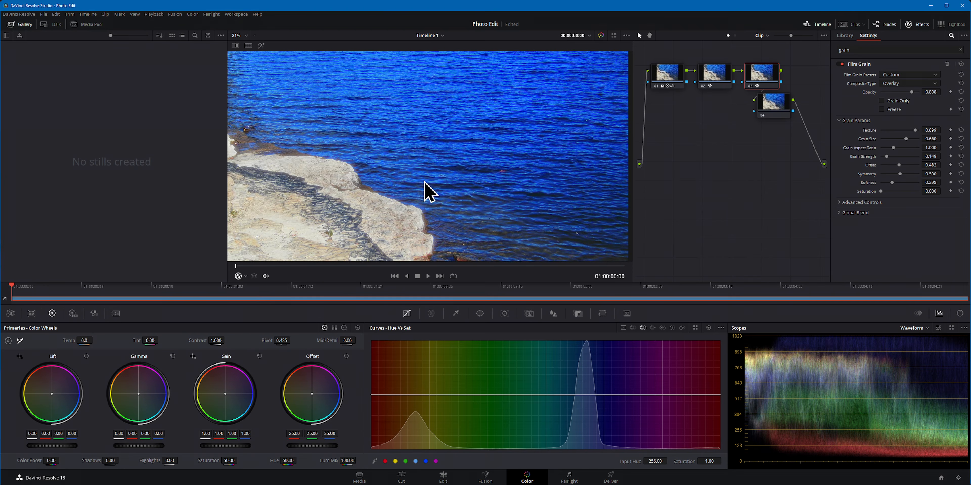
scroll(425, 182, "down", 1)
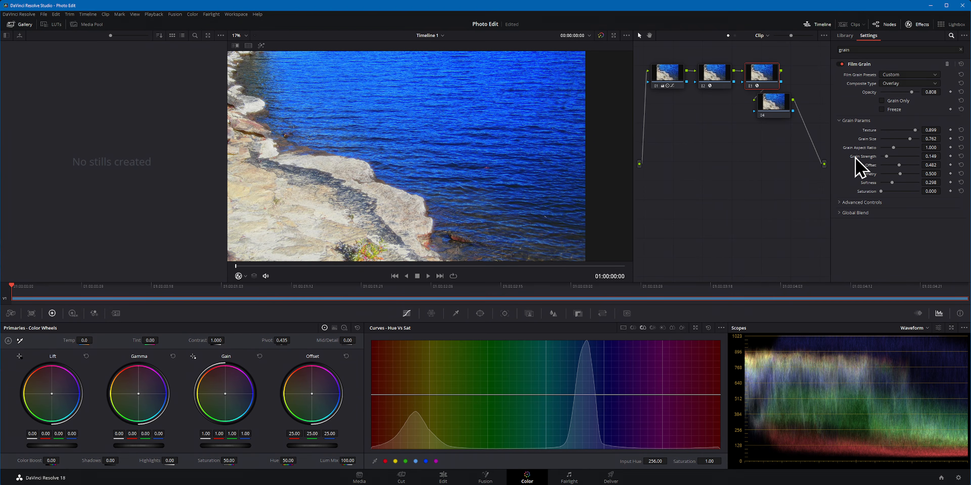
Step: Set the grain strength to 0.275 and grain aspect ratio to 1.051, checking the water, rocks and full photo
scroll(494, 211, "up", 7)
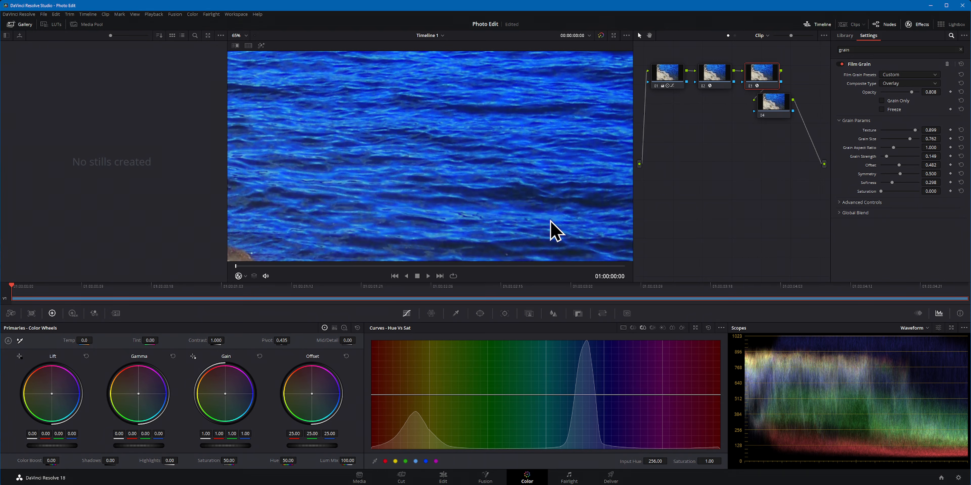
left_click_drag(549, 221, 523, 192)
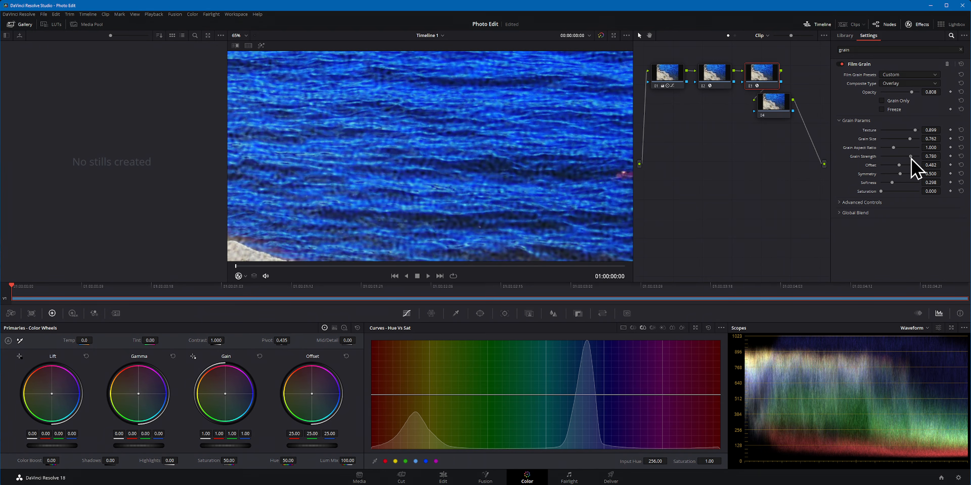
left_click_drag(902, 158, 895, 148)
scroll(477, 197, "down", 4)
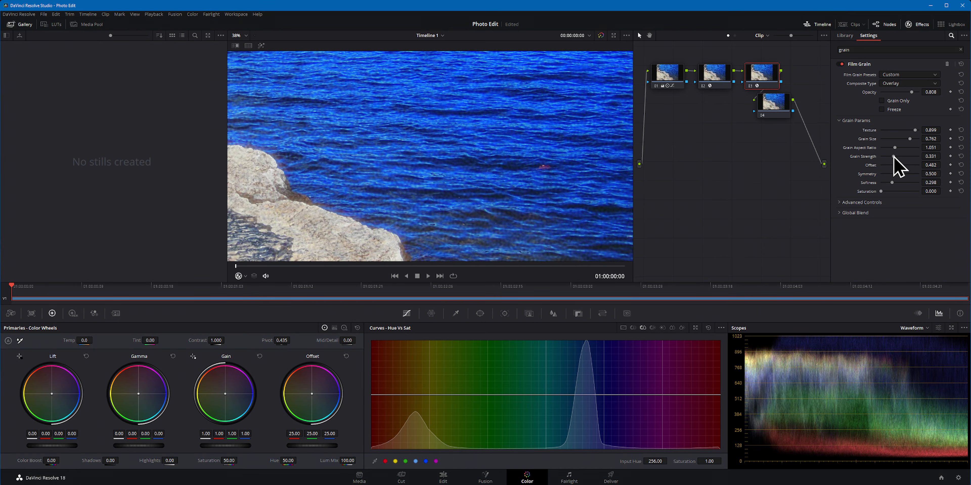
scroll(494, 202, "down", 2)
left_click_drag(401, 202, 517, 156)
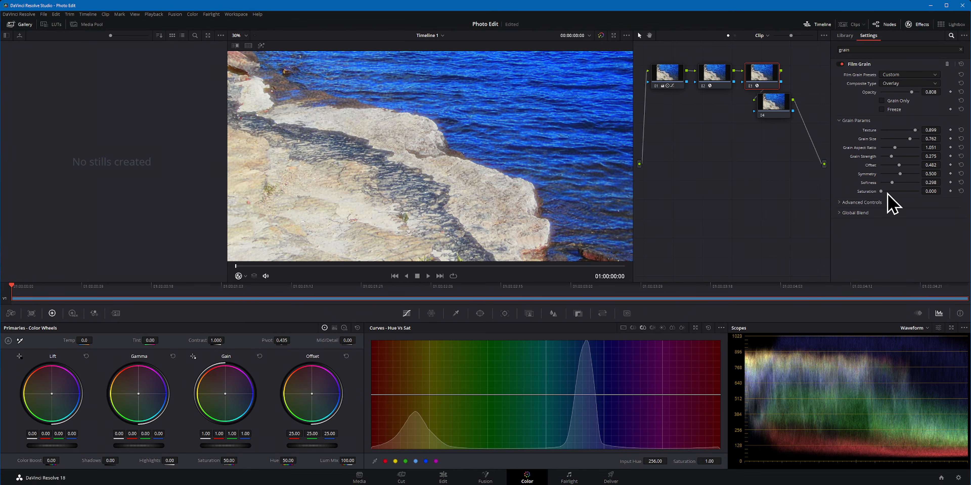
scroll(494, 207, "down", 5)
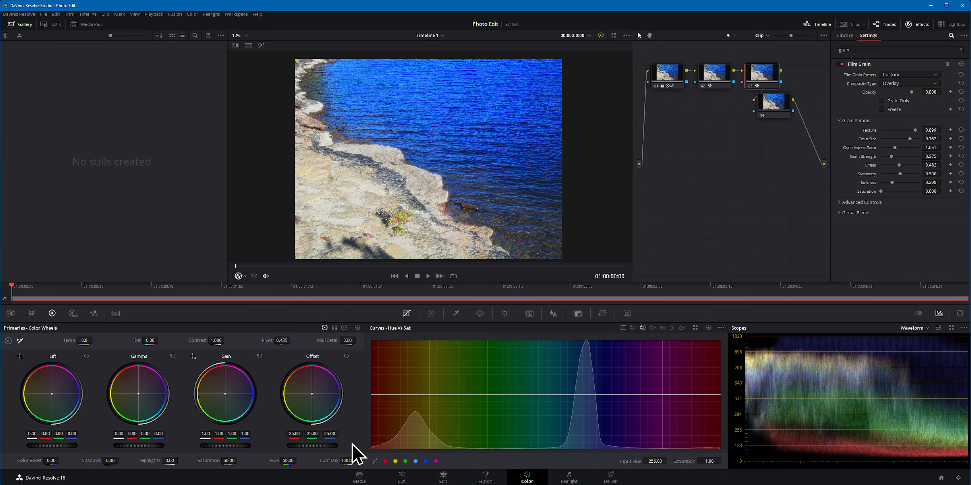
Step: Switch to the Edit page and, in File Explorer, open the Dust Textures Megapack Vol2 folder under Art Assets 2 > Overlays
left_click(430, 477)
left_click(486, 484)
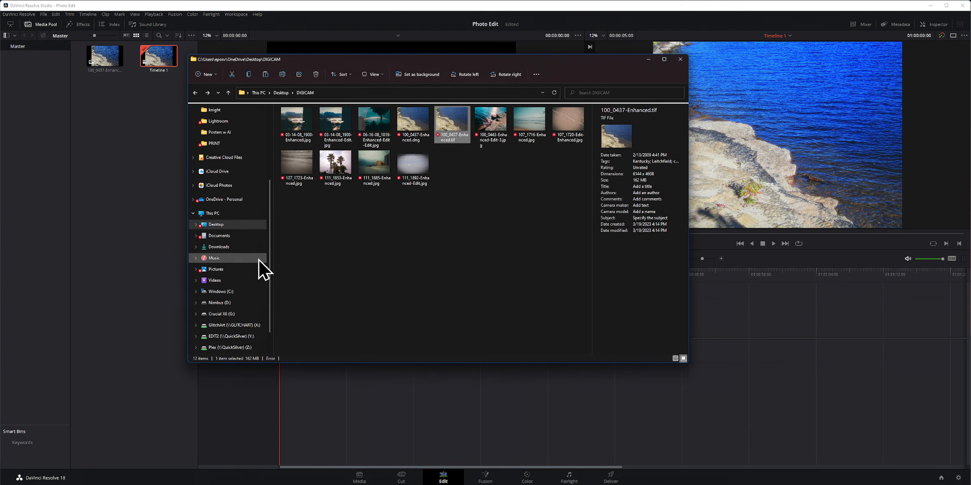
scroll(259, 261, "up", 3)
left_click(230, 213)
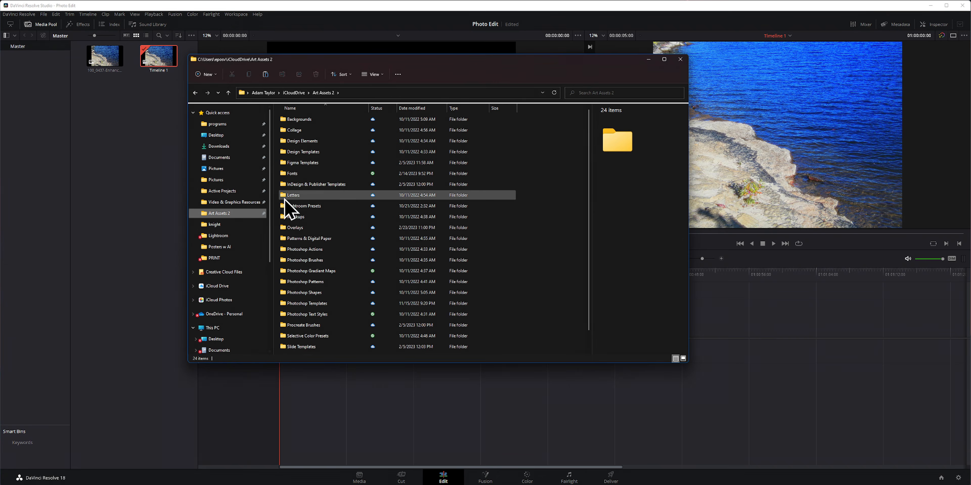
double_click(304, 228)
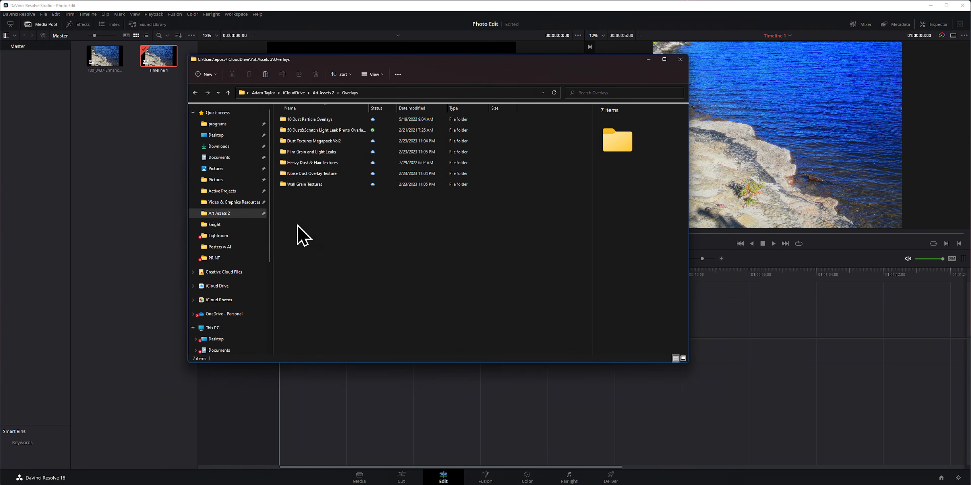
double_click(313, 142)
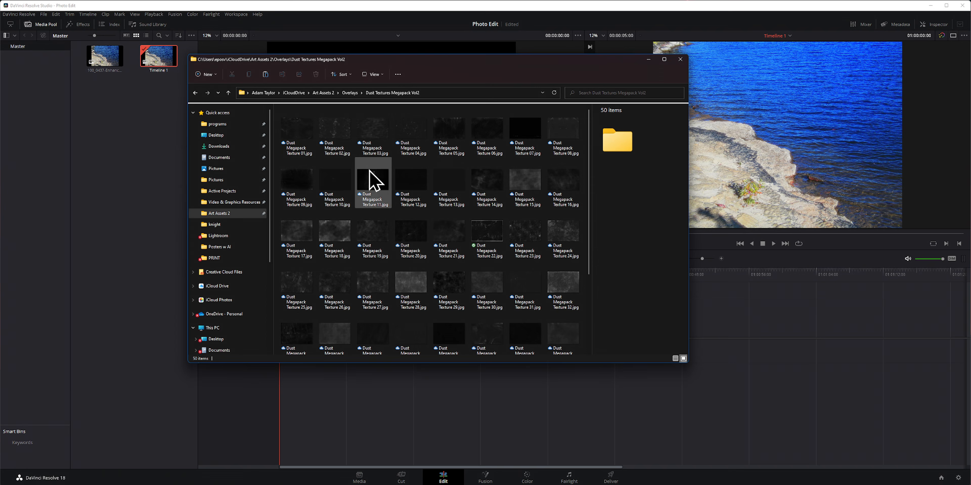
Step: Import Dust Megapack Texture 22.jpg and Dust Megapack Texture 44.jpg together into the project's media pool
left_click(491, 234)
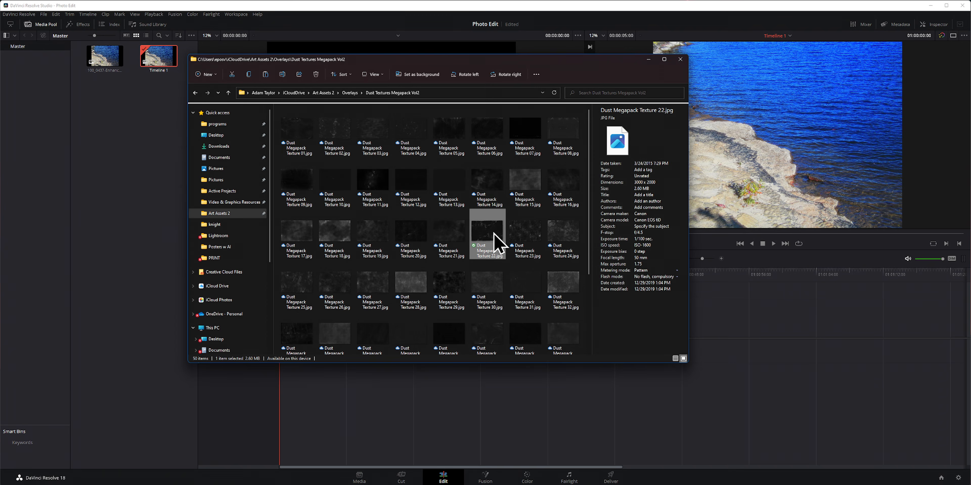
scroll(494, 264, "down", 2)
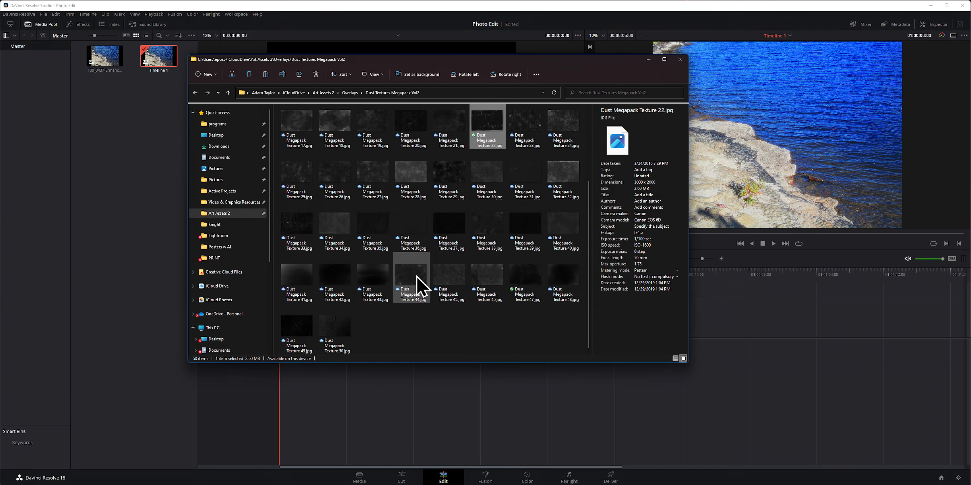
left_click(414, 284, "ctrl")
left_click_drag(239, 130, 160, 149)
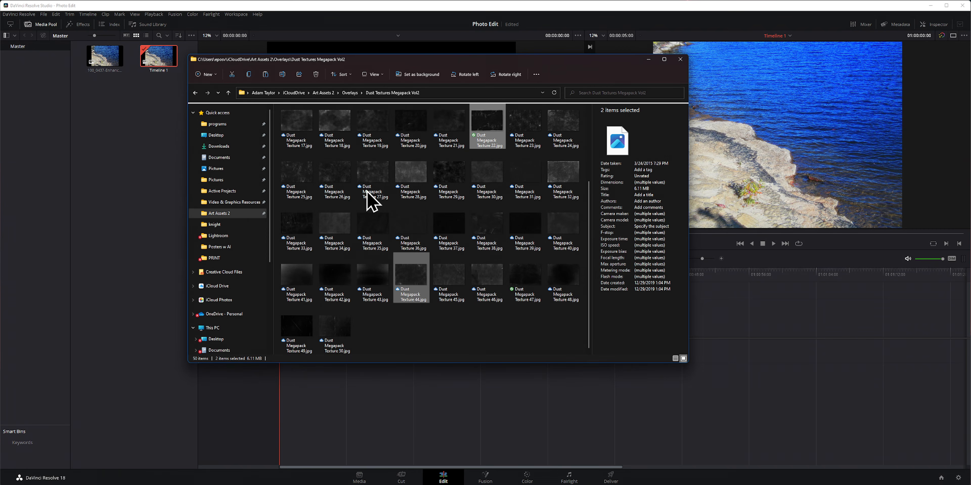
Step: Import 10.jpg from the Heavy Dust & Hair Textures folder into the media pool
key("alt+Left")
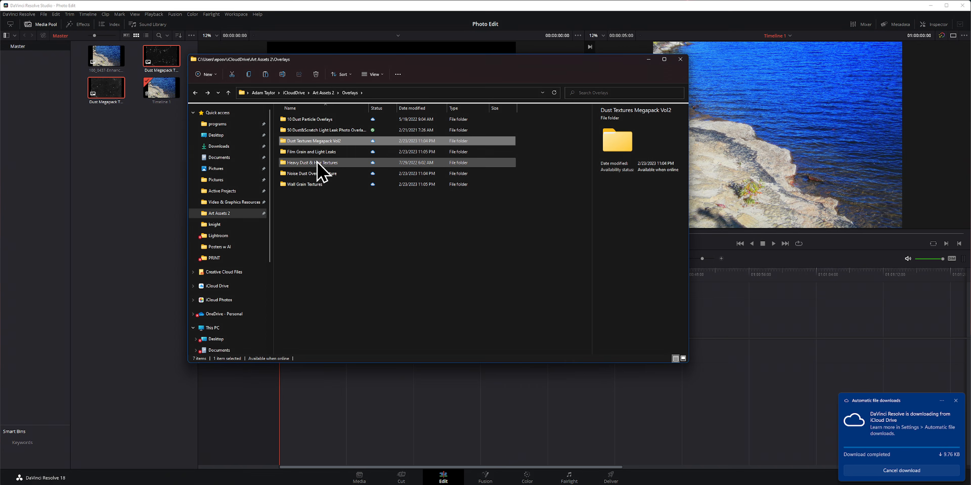
left_click(324, 166)
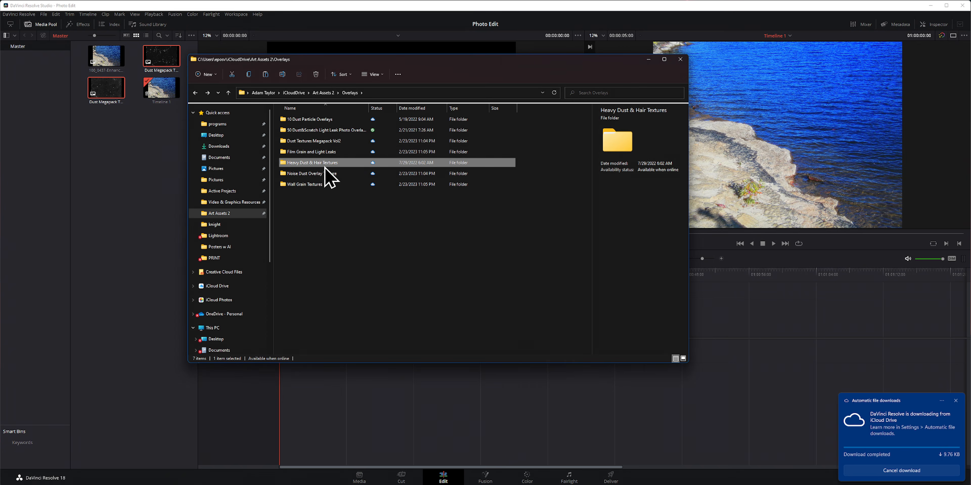
double_click(324, 166)
left_click_drag(373, 177, 126, 169)
left_click(162, 128)
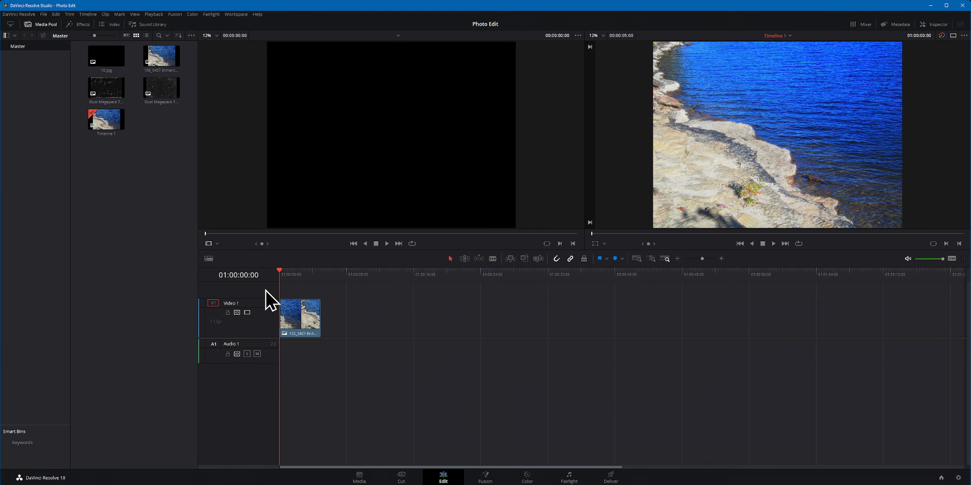
Step: Add three video tracks above Video 1 and enlarge the timeline's video area to make room for them
right_click(241, 289)
left_click(263, 297)
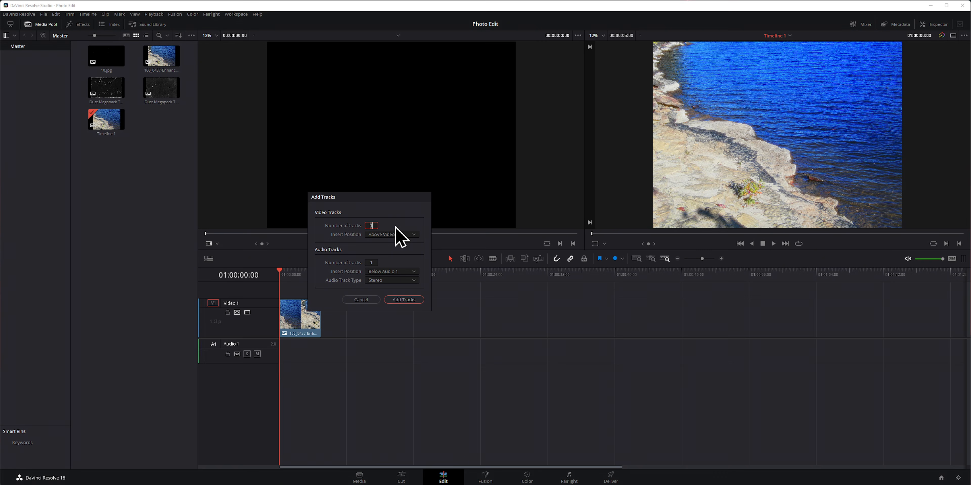
type("3")
key("Return")
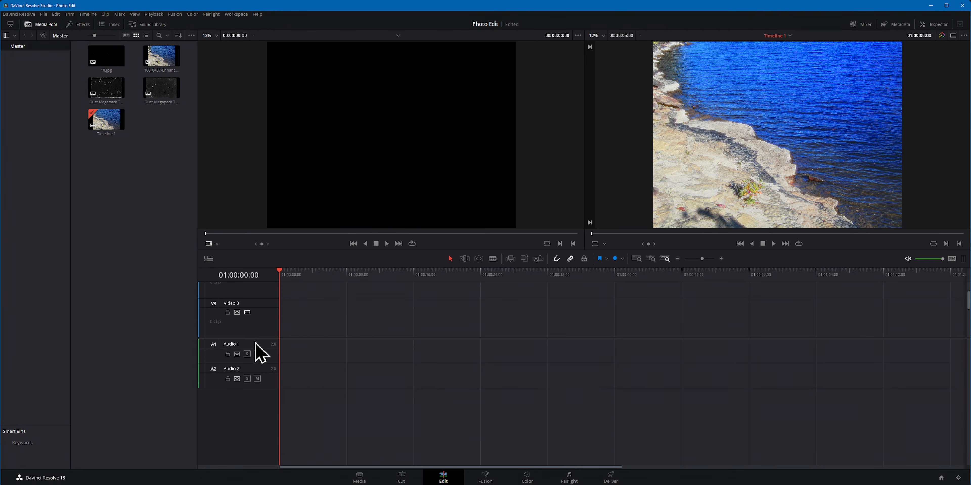
left_click_drag(253, 337, 245, 427)
Step: Place Dust Megapack Texture 44 on Video 2 above the photo, with Fill scaling and Screen composite mode
left_click_drag(162, 97, 281, 366)
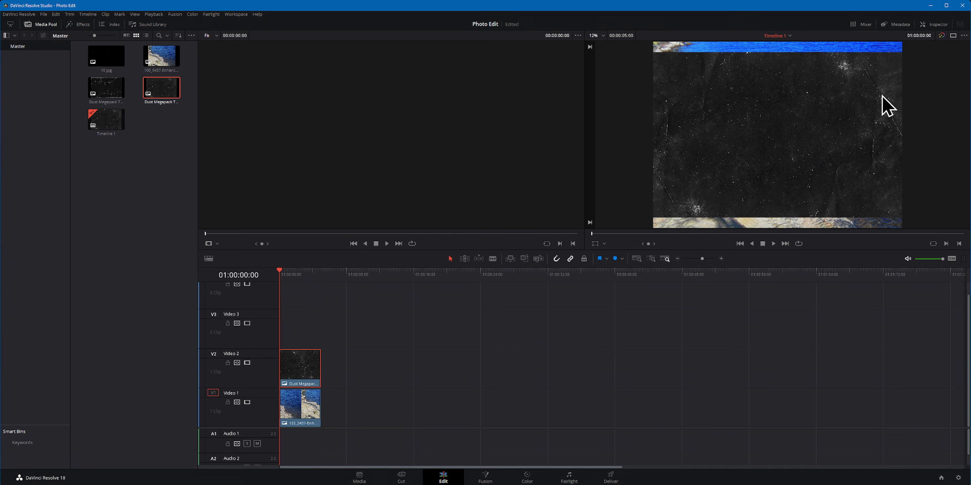
left_click(934, 24)
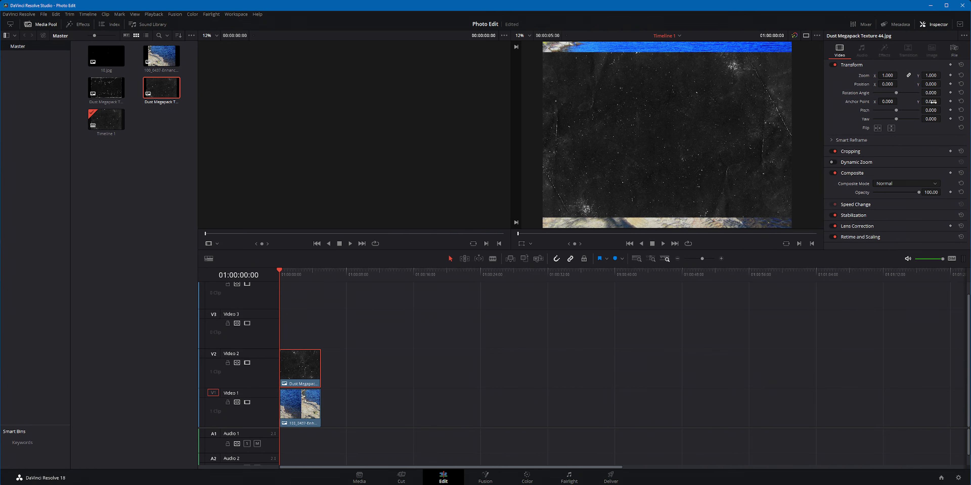
left_click(886, 237)
scroll(889, 241, "down", 1)
left_click(892, 227)
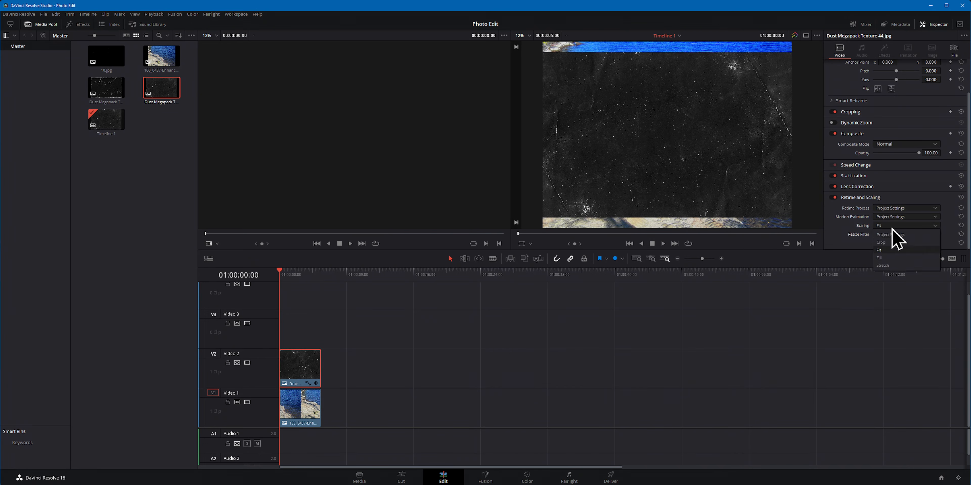
left_click(881, 258)
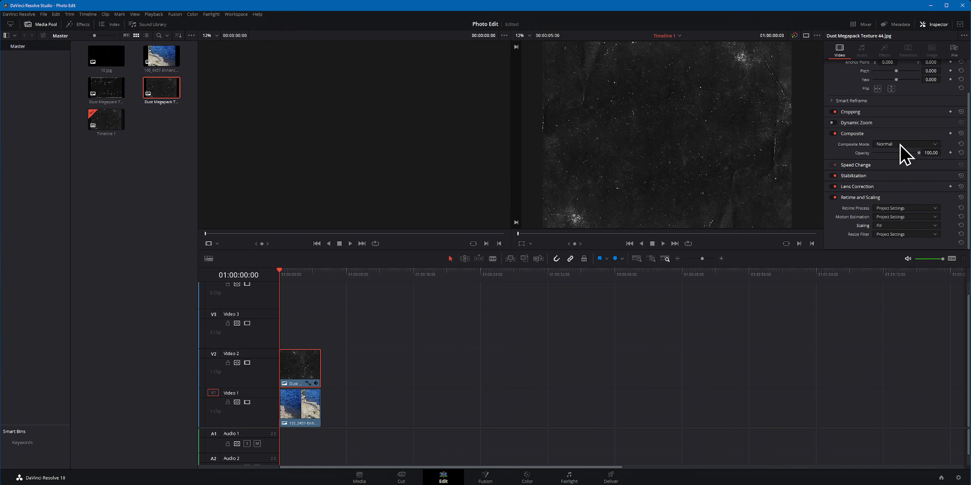
left_click(901, 145)
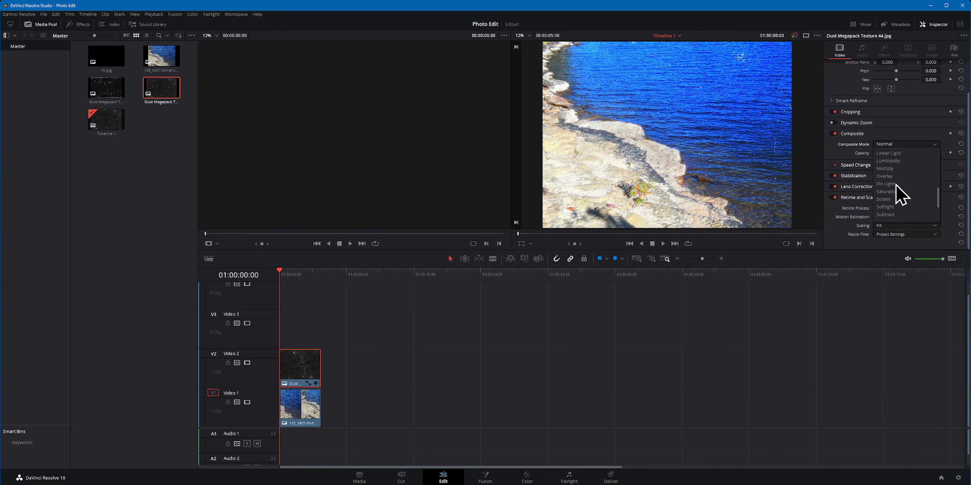
left_click(890, 198)
Step: Place Dust Megapack Texture 22 on Video 3, with Fill scaling and Screen composite mode
left_click_drag(119, 85, 288, 328)
left_click(901, 225)
left_click(904, 258)
left_click(906, 144)
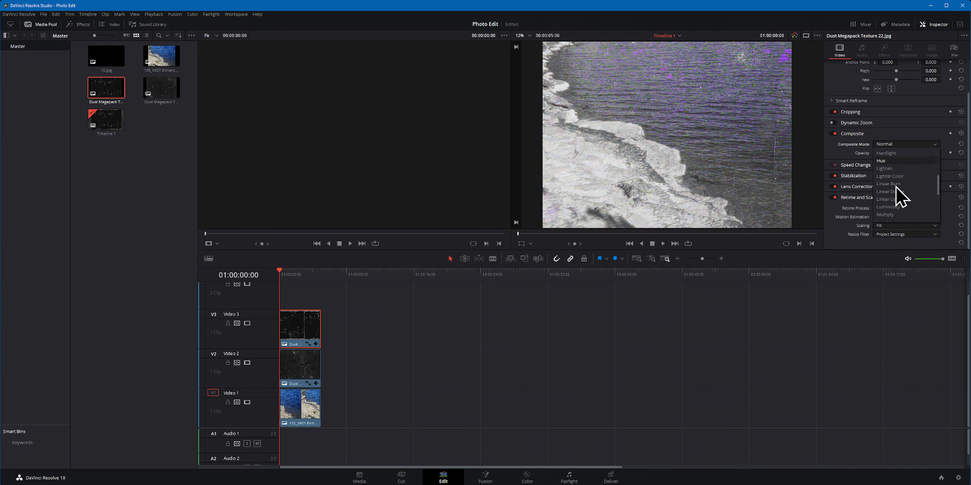
scroll(901, 198, "down", 2)
scroll(899, 195, "down", 2)
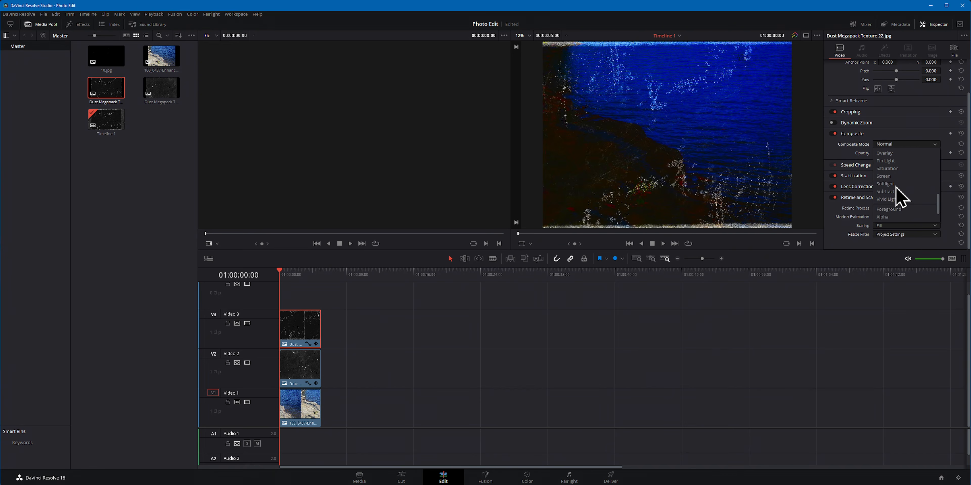
left_click(896, 193)
Step: Place 10.jpg on the track above Video 3, with Fill scaling and Screen composite mode
left_click_drag(106, 56, 297, 296)
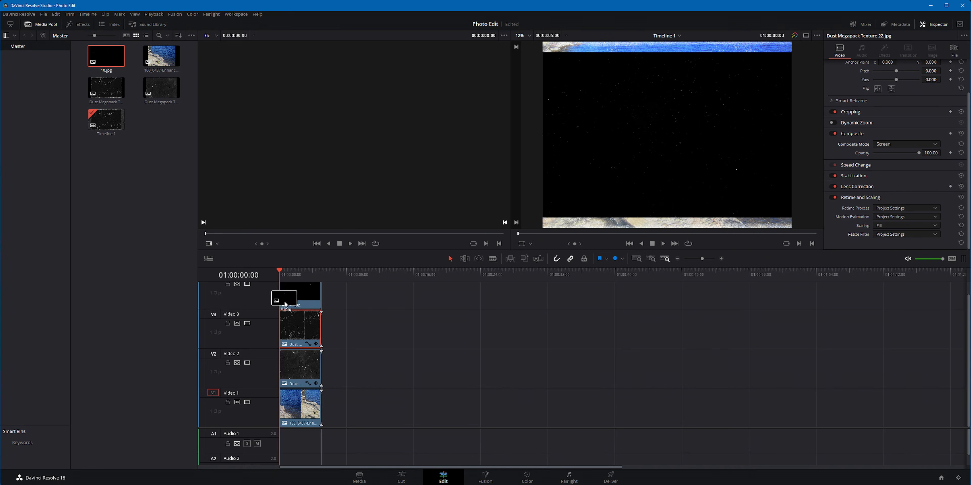
left_click(905, 226)
left_click(884, 271)
left_click(905, 144)
scroll(899, 211, "down", 2)
left_click(895, 191)
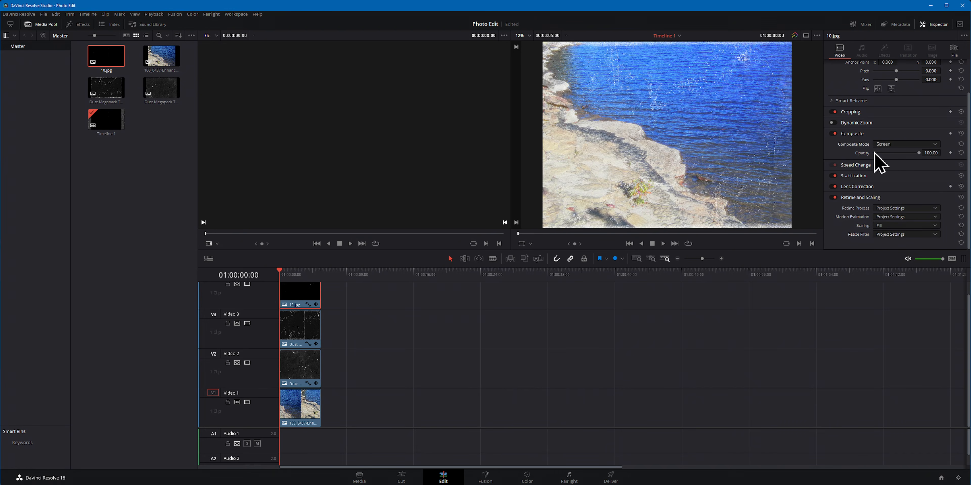
Step: Set the opacity of Texture 22 on Video 3 to 22.14 and lower Texture 44's opacity on Video 2, inspecting the shoreline up close
left_click(315, 330)
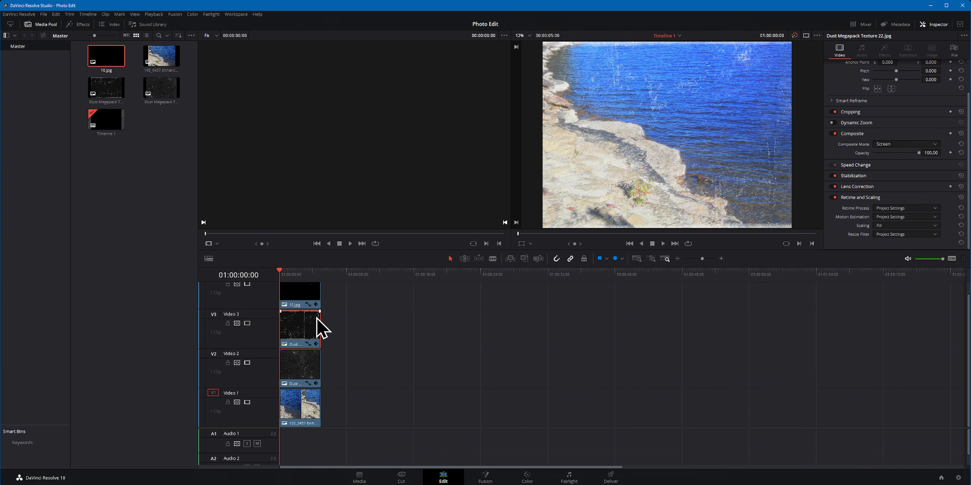
left_click(884, 153)
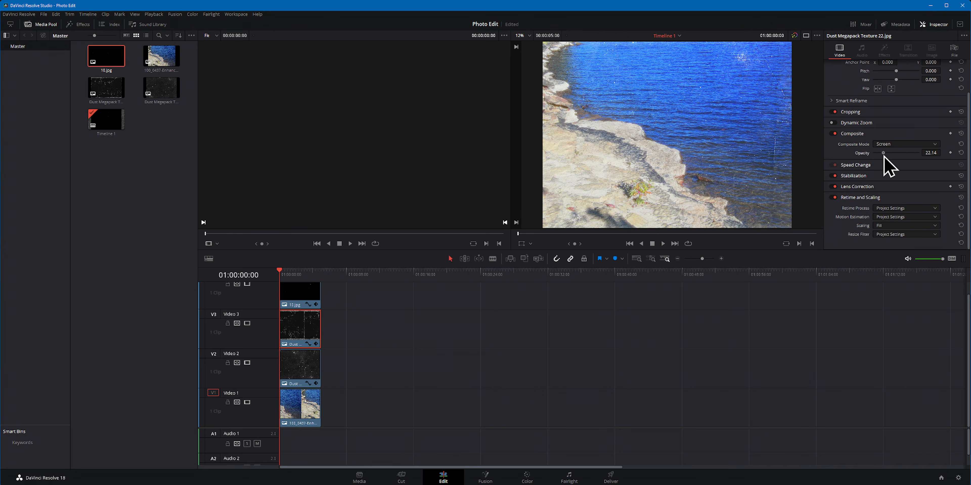
left_click(315, 358)
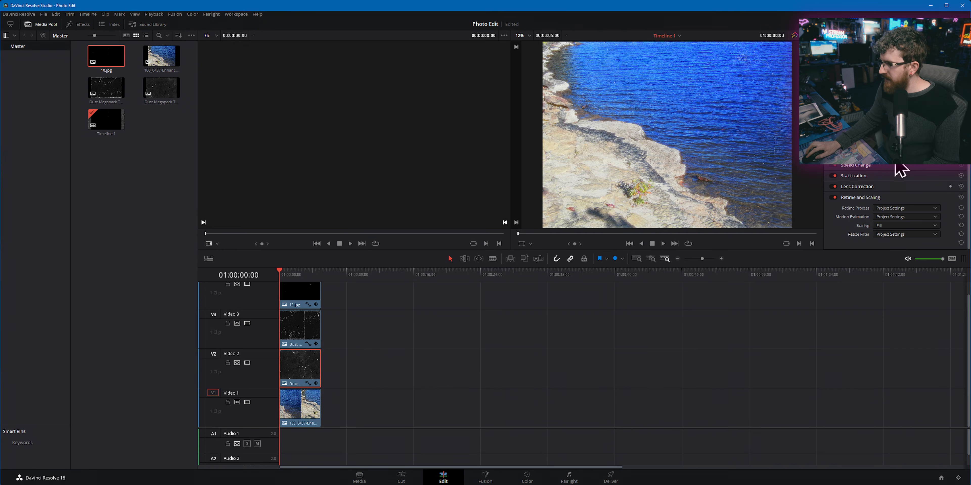
scroll(707, 154, "up", 5)
scroll(712, 173, "up", 3)
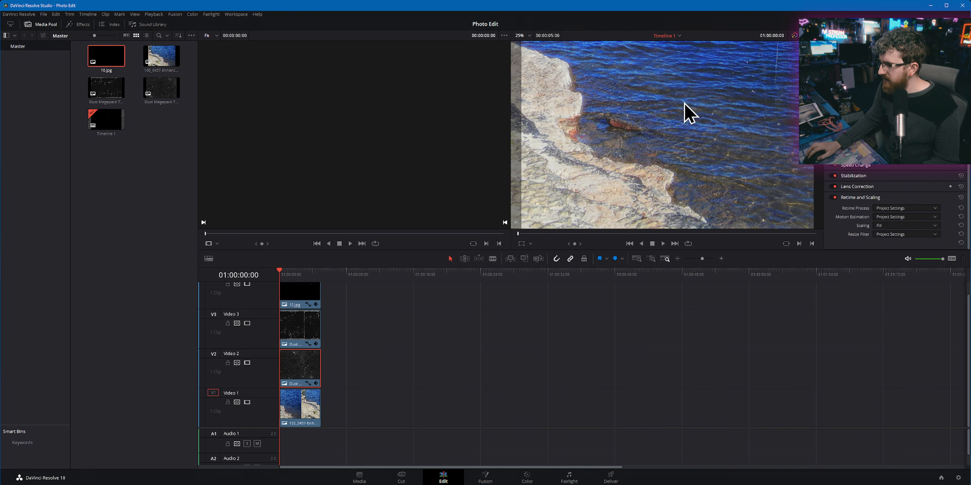